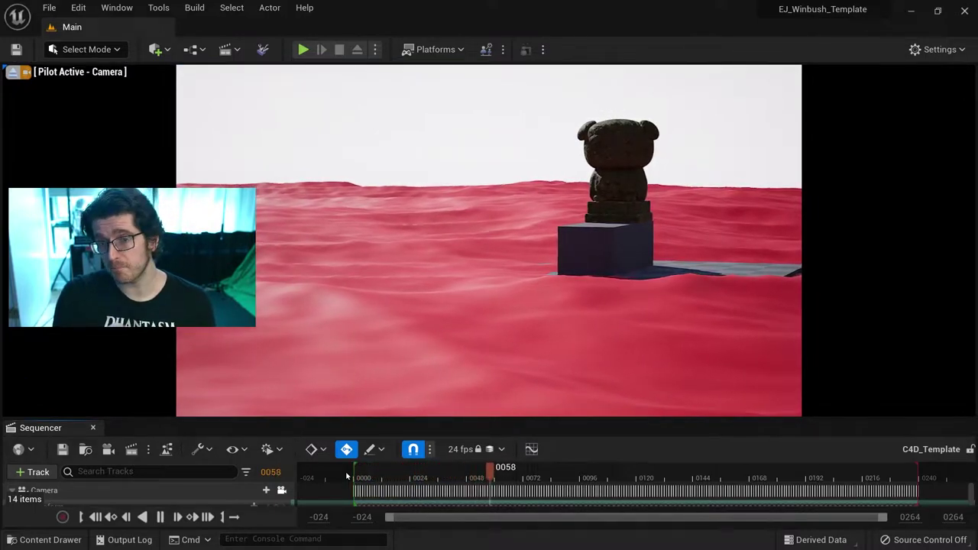
Step: Select the bear statue with the Rotate tool, leave the camera view, and look around the statue and its base block
{"action": "left_click", "coordinate": [644, 178]}
{"action": "key", "text": "e"}
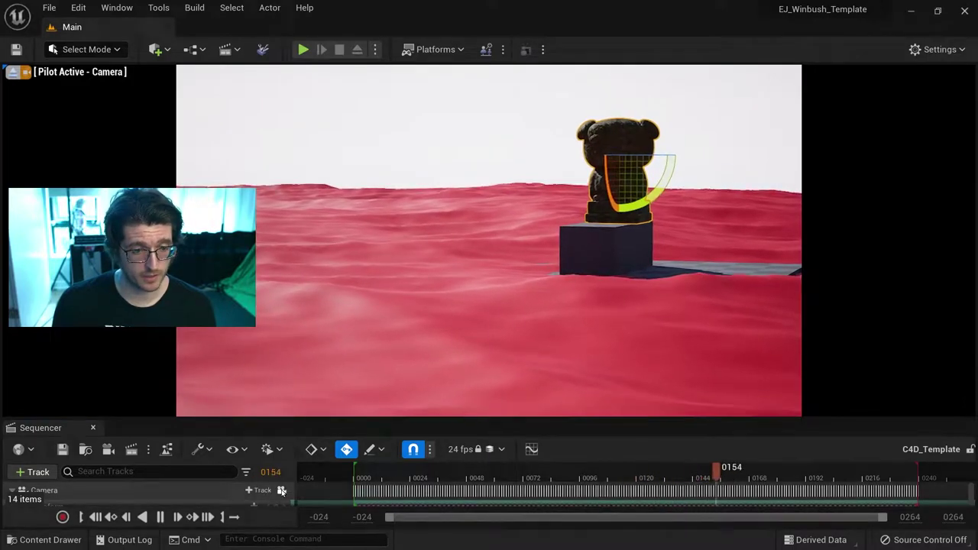
{"action": "left_click", "coordinate": [281, 490]}
{"action": "right_click_drag", "start_coordinate": [532, 284], "coordinate": [568, 298]}
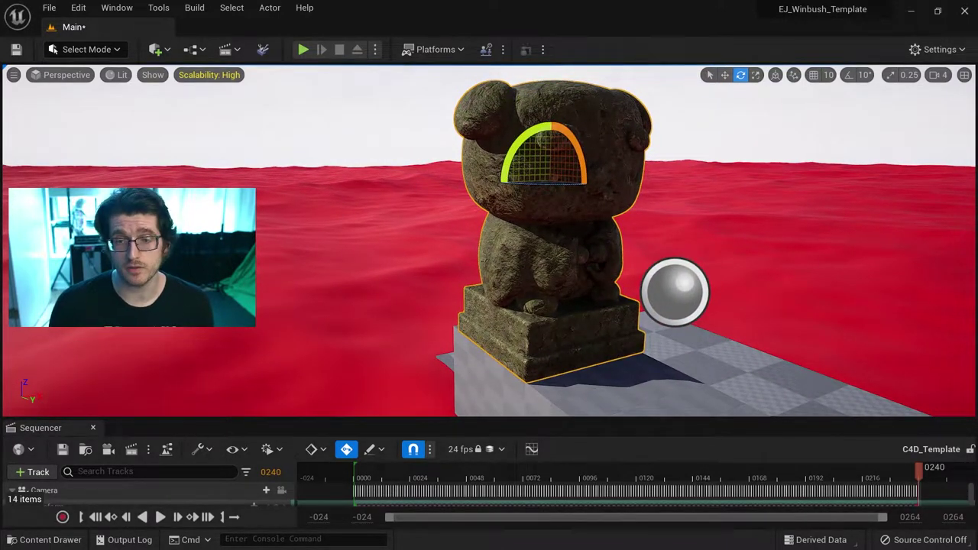
{"action": "right_click_drag", "start_coordinate": [662, 270], "coordinate": [648, 264]}
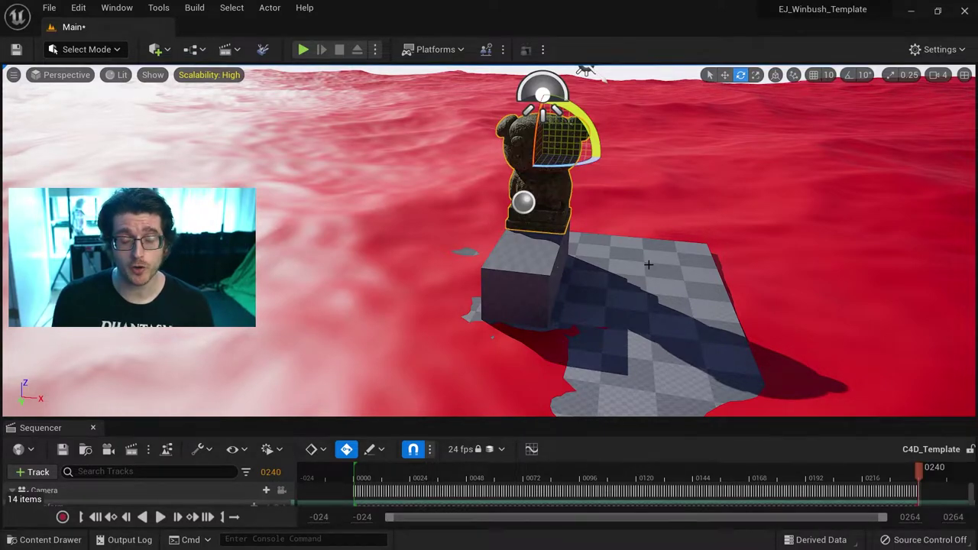
Step: Go to the project's top-level Content folder from the C4D_Template Animations folder
{"action": "key", "text": "ctrl+space"}
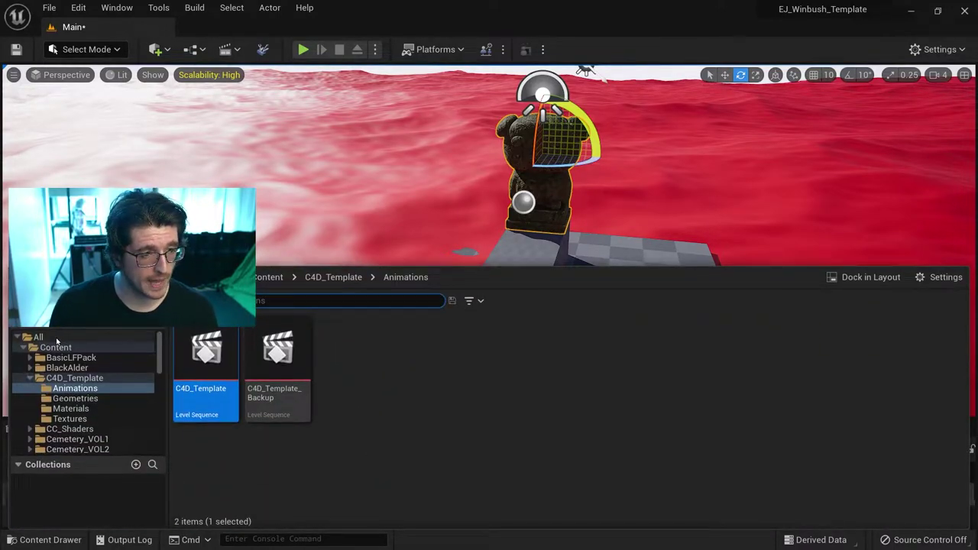
{"action": "left_click", "coordinate": [66, 348]}
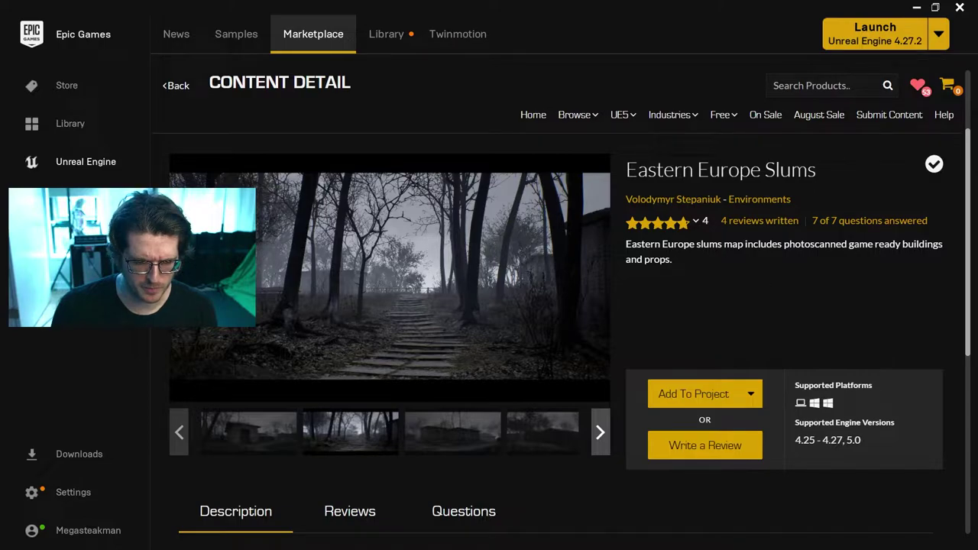
Step: Browse the preview images of the Eastern Europe Slums environment pack
{"action": "left_click", "coordinate": [453, 432]}
{"action": "left_click", "coordinate": [526, 439]}
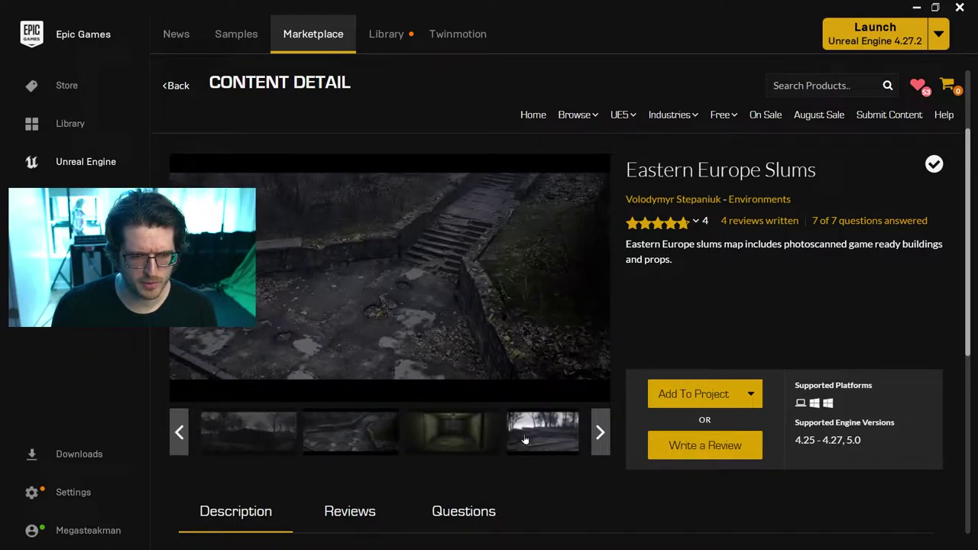
{"action": "left_click", "coordinate": [573, 437]}
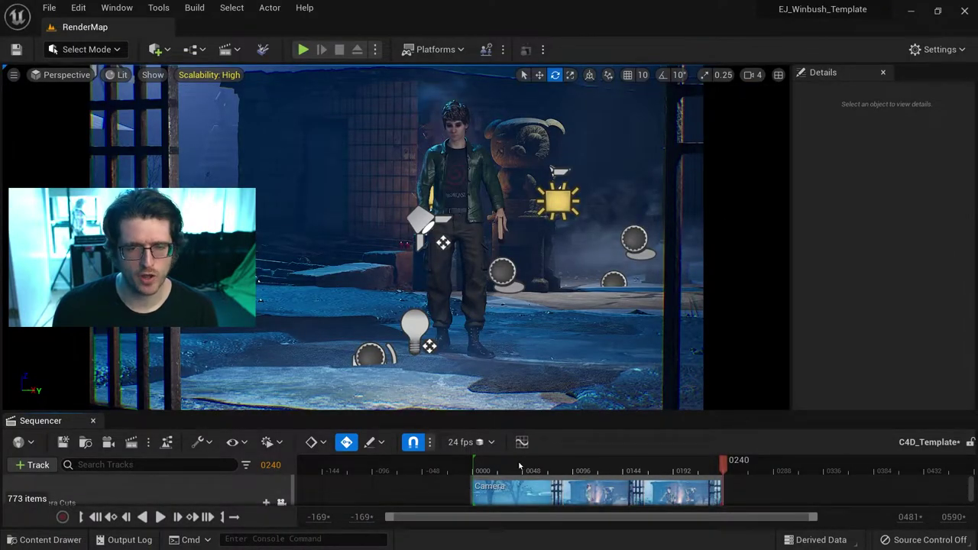
Step: Scrub the sequence to frame 92, release the camera view, and look around the RenderMap scene
{"action": "left_click_drag", "start_coordinate": [519, 466], "coordinate": [569, 461]}
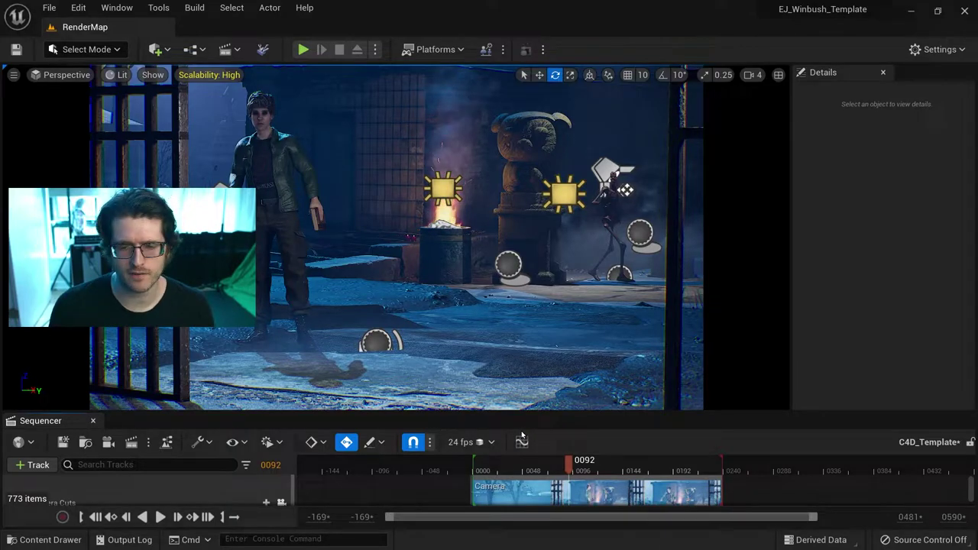
{"action": "left_click", "coordinate": [282, 502]}
{"action": "right_click_drag", "start_coordinate": [458, 324], "coordinate": [396, 262]}
{"action": "right_click_drag", "start_coordinate": [441, 284], "coordinate": [460, 284]}
{"action": "right_click_drag", "start_coordinate": [460, 232], "coordinate": [440, 220]}
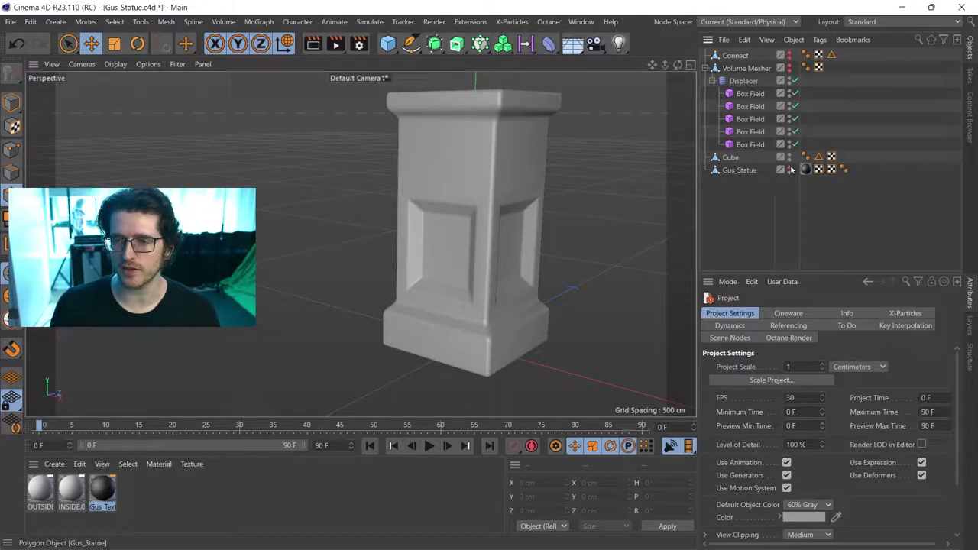
Step: Make the Gus_Statue object visible in the viewport and frame it together with its pedestal
{"action": "left_click", "coordinate": [790, 168]}
{"action": "middle_click_drag", "start_coordinate": [491, 177], "coordinate": [457, 312], "text": "alt"}
{"action": "left_click_drag", "start_coordinate": [457, 312], "coordinate": [576, 299], "text": "alt"}
{"action": "right_click_drag", "start_coordinate": [535, 301], "coordinate": [473, 327], "text": "alt"}
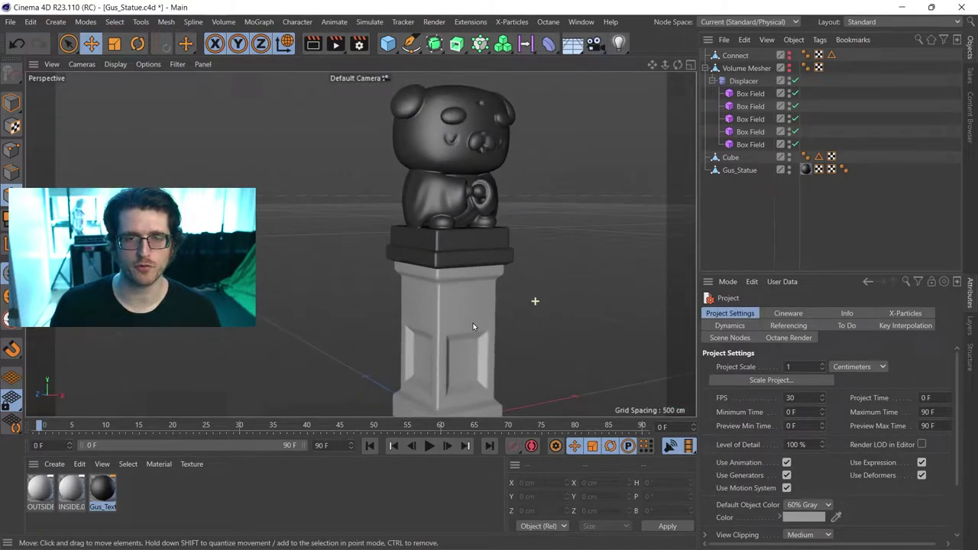
{"action": "left_click_drag", "start_coordinate": [473, 326], "coordinate": [498, 327], "text": "alt"}
{"action": "left_click_drag", "start_coordinate": [553, 306], "coordinate": [528, 307], "text": "alt"}
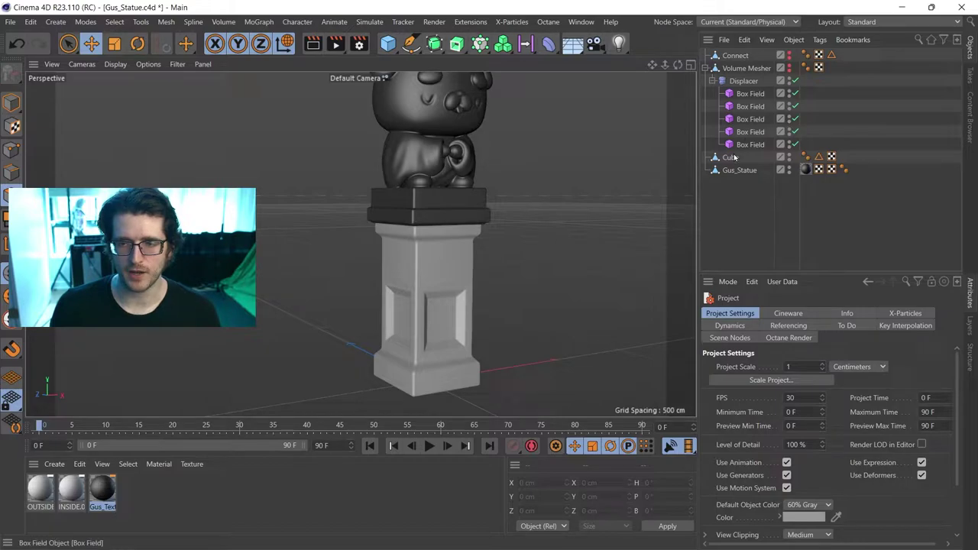
Step: Select the Cube pedestal and examine its clean low-poly mesh around the edges and inset panels
{"action": "left_click", "coordinate": [740, 156]}
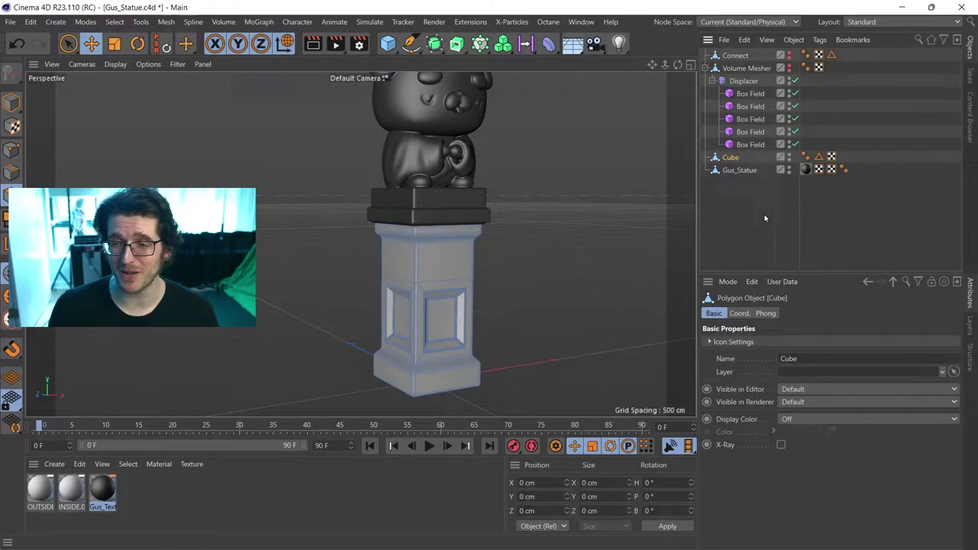
{"action": "left_click_drag", "start_coordinate": [459, 317], "coordinate": [284, 314], "text": "alt"}
{"action": "right_click_drag", "start_coordinate": [475, 300], "coordinate": [595, 302], "text": "alt"}
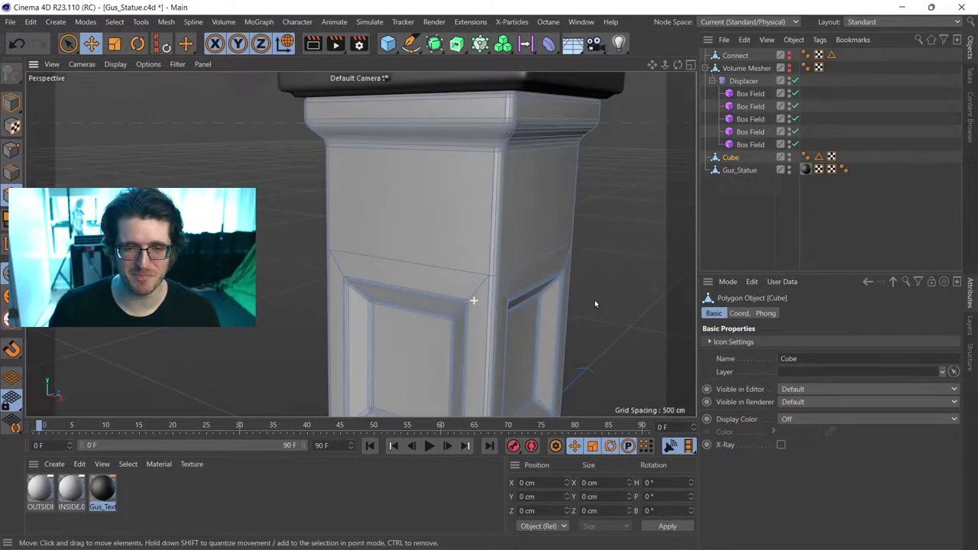
{"action": "left_click_drag", "start_coordinate": [595, 300], "coordinate": [450, 273], "text": "alt"}
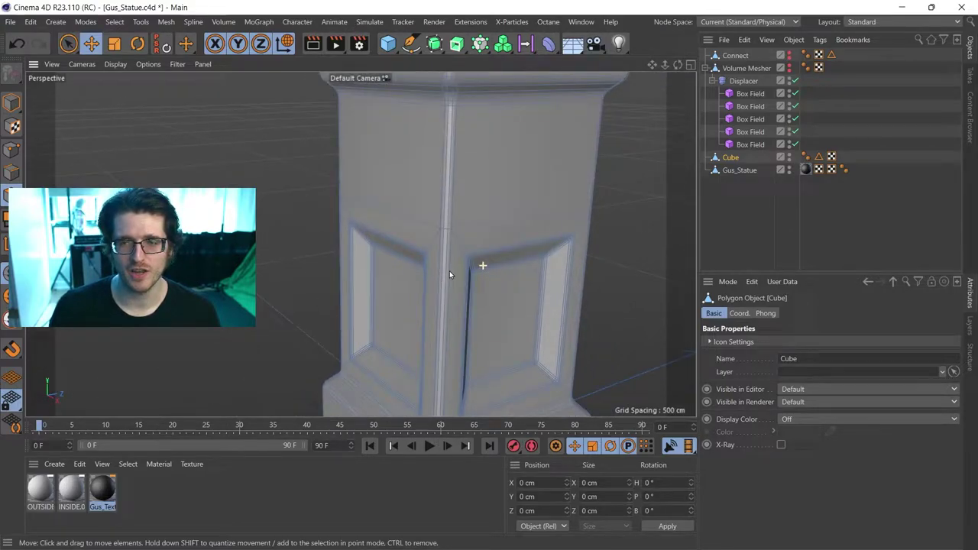
Step: Check the Cube pedestal's UV layout in the BP - UV Edit layout, and return to the Standard layout
{"action": "left_click", "coordinate": [887, 22]}
{"action": "left_click", "coordinate": [887, 64]}
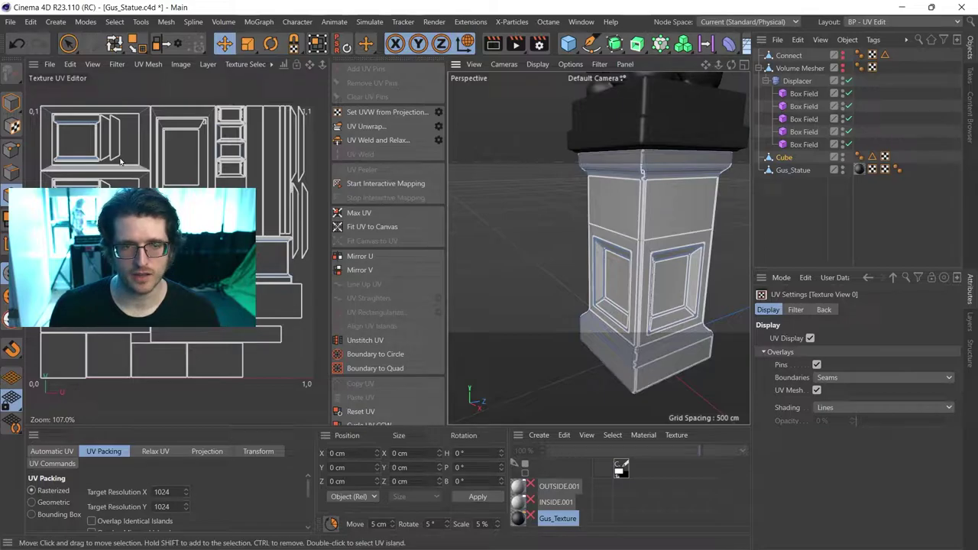
{"action": "left_click", "coordinate": [891, 21]}
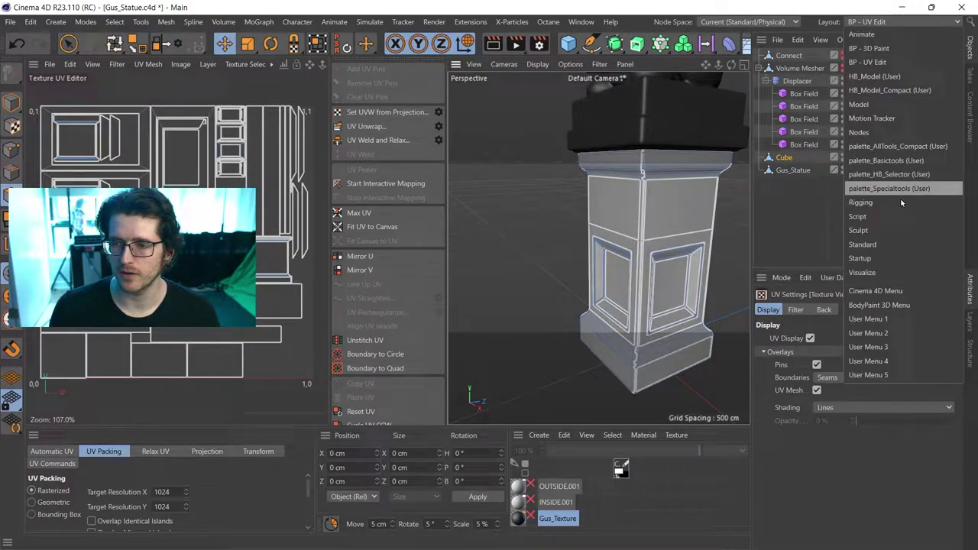
{"action": "left_click", "coordinate": [885, 244]}
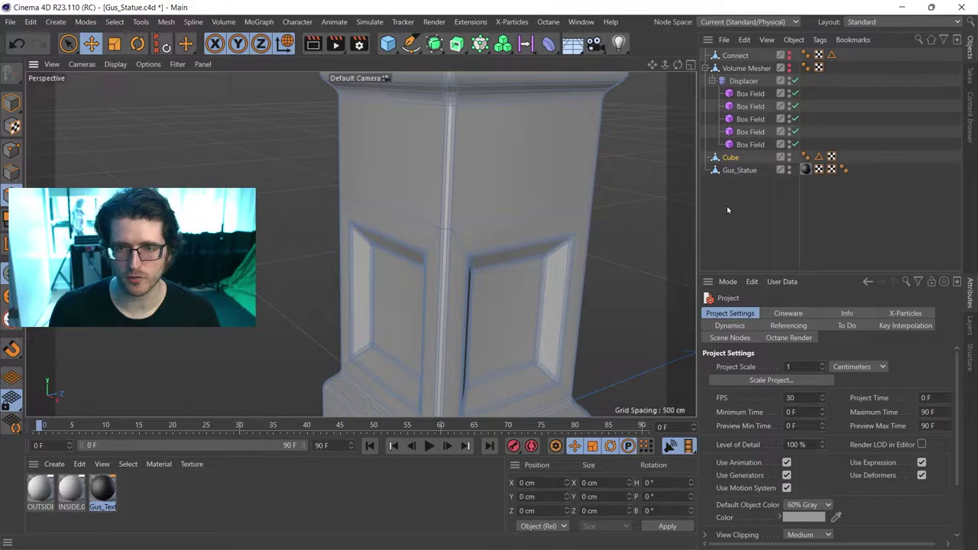
Step: Show the Volume Mesher object and hide the Cube so only the damaged pedestal version is displayed
{"action": "middle_click_drag", "start_coordinate": [554, 158], "coordinate": [502, 331], "text": "alt"}
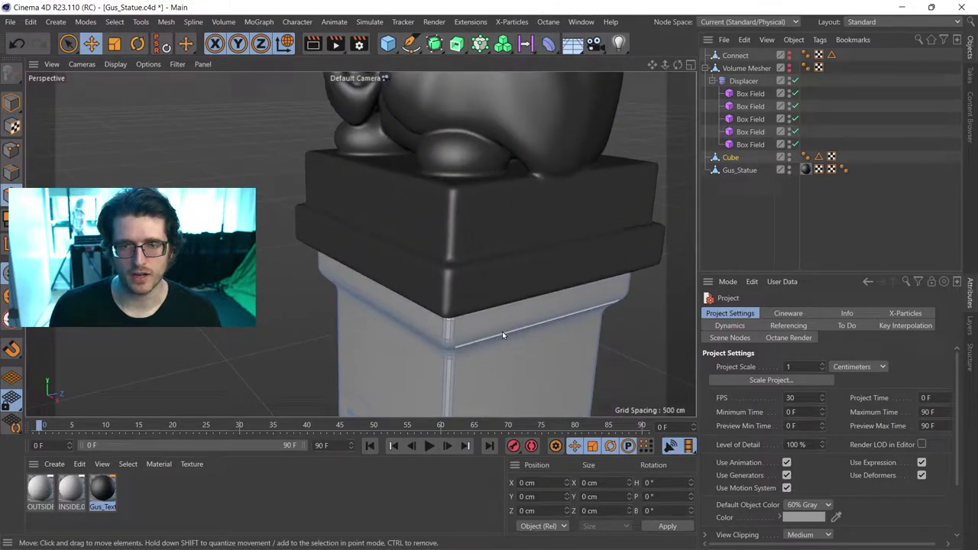
{"action": "left_click_drag", "start_coordinate": [502, 331], "coordinate": [613, 273], "text": "alt"}
{"action": "right_click_drag", "start_coordinate": [613, 273], "coordinate": [491, 264], "text": "alt"}
{"action": "scroll", "coordinate": [492, 265], "scroll_direction": "up", "scroll_amount": 2}
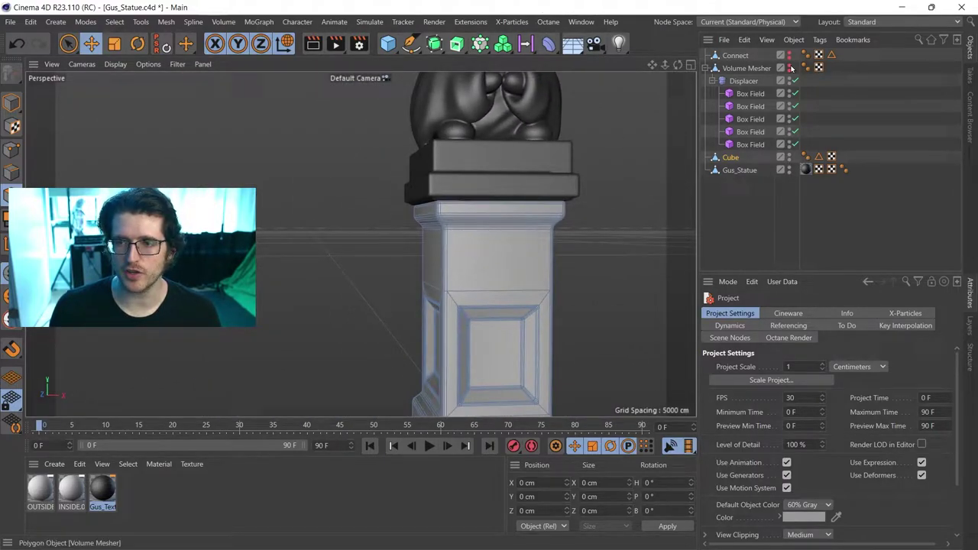
{"action": "left_click", "coordinate": [791, 71]}
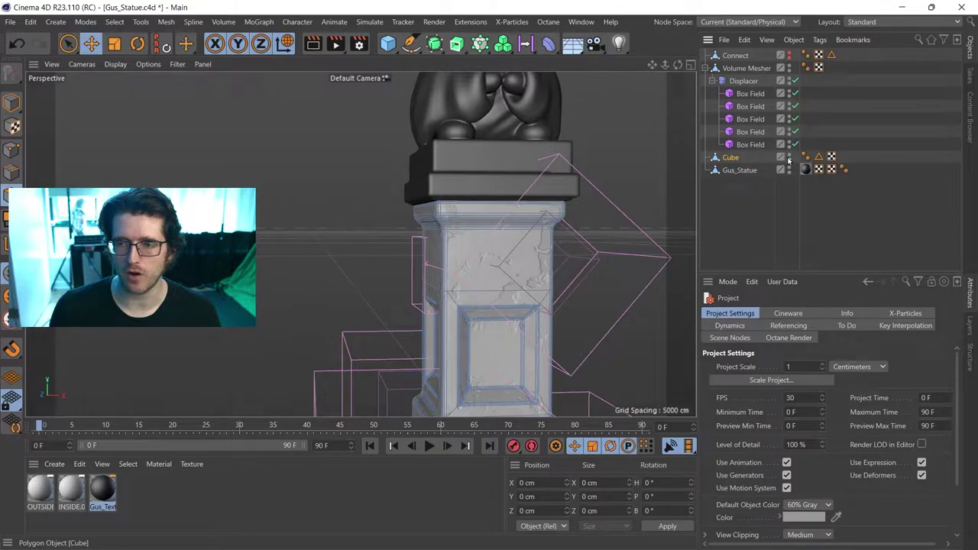
{"action": "left_click", "coordinate": [788, 156]}
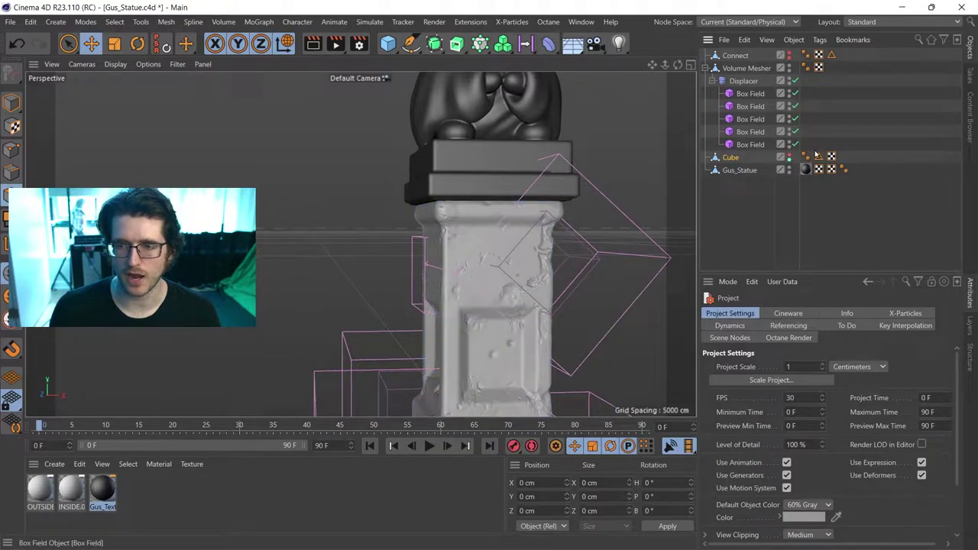
{"action": "middle_click_drag", "start_coordinate": [609, 243], "coordinate": [598, 191], "text": "alt"}
{"action": "left_click_drag", "start_coordinate": [555, 244], "coordinate": [410, 259], "text": "alt"}
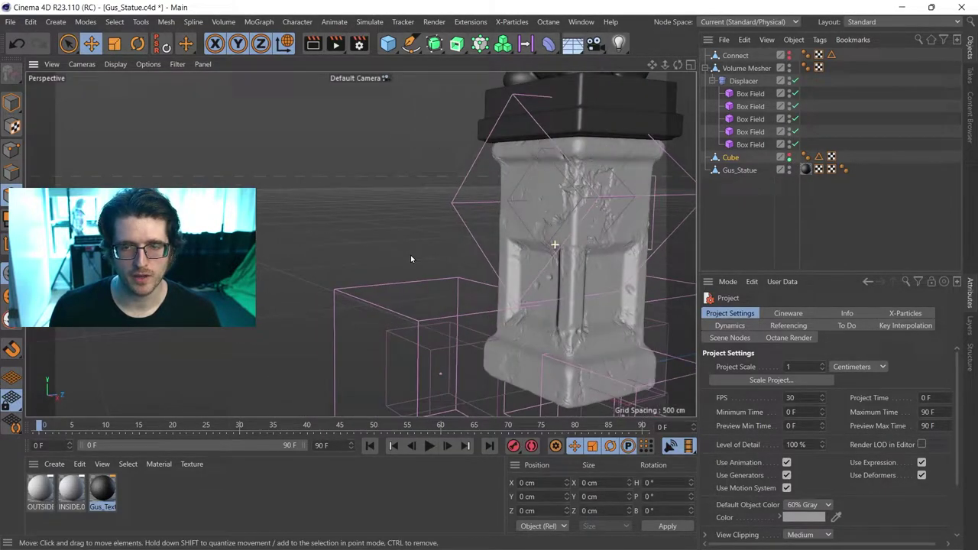
Step: Inspect the Noise shader that drives the Displacer under the Volume Mesher, and clear the object selection
{"action": "left_click", "coordinate": [740, 82]}
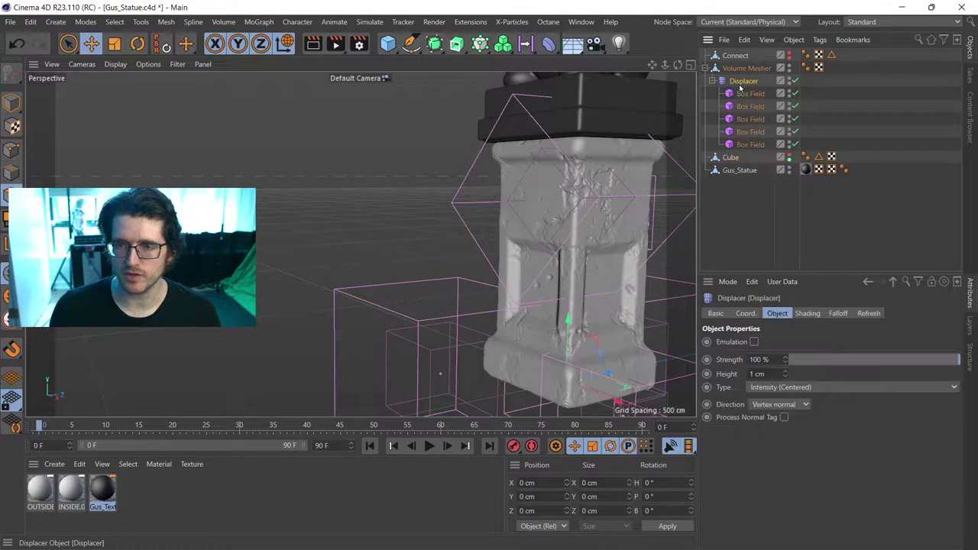
{"action": "left_click", "coordinate": [809, 313]}
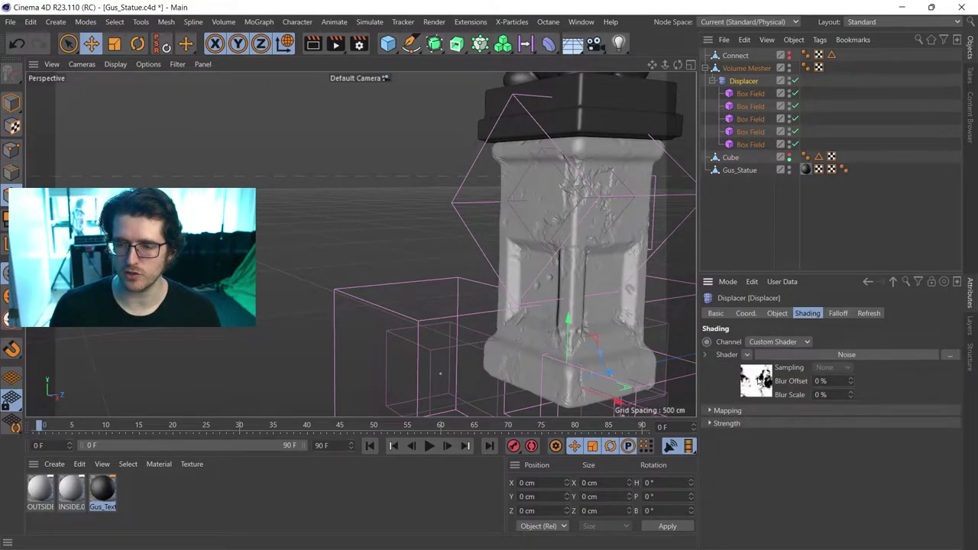
{"action": "left_click", "coordinate": [813, 354]}
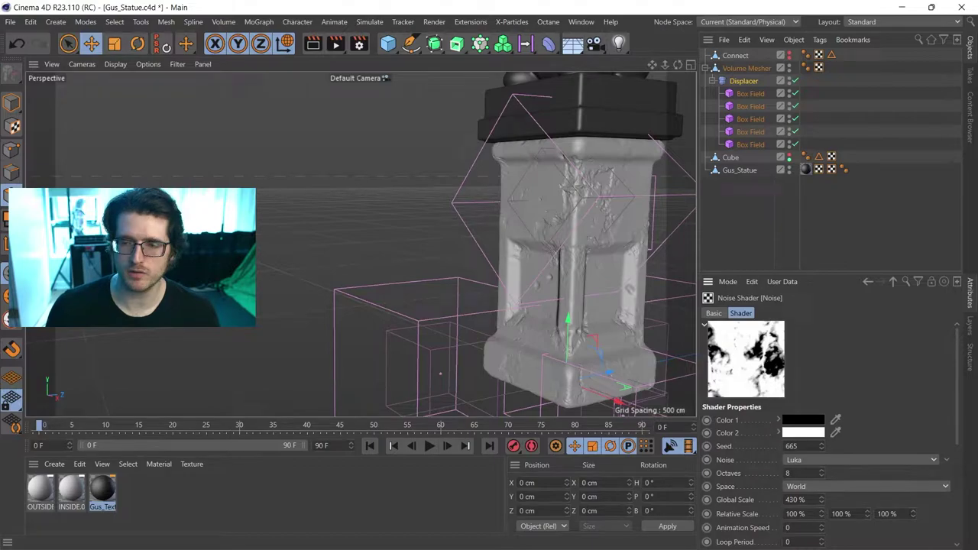
{"action": "left_click", "coordinate": [768, 207]}
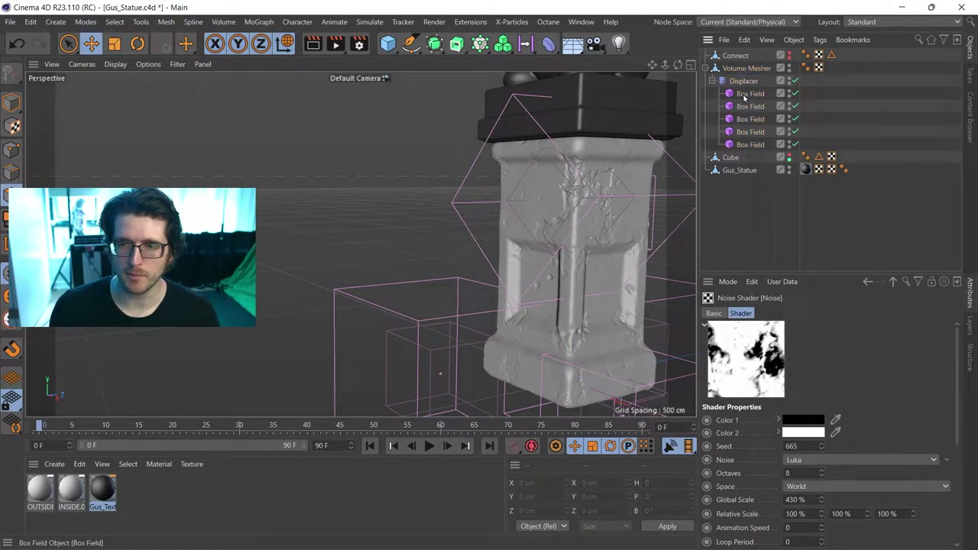
Step: Examine the Volume Mesher's mesh density and how the Displacer's box fields are placed around the pedestal
{"action": "left_click_drag", "start_coordinate": [585, 194], "coordinate": [533, 246], "text": "alt"}
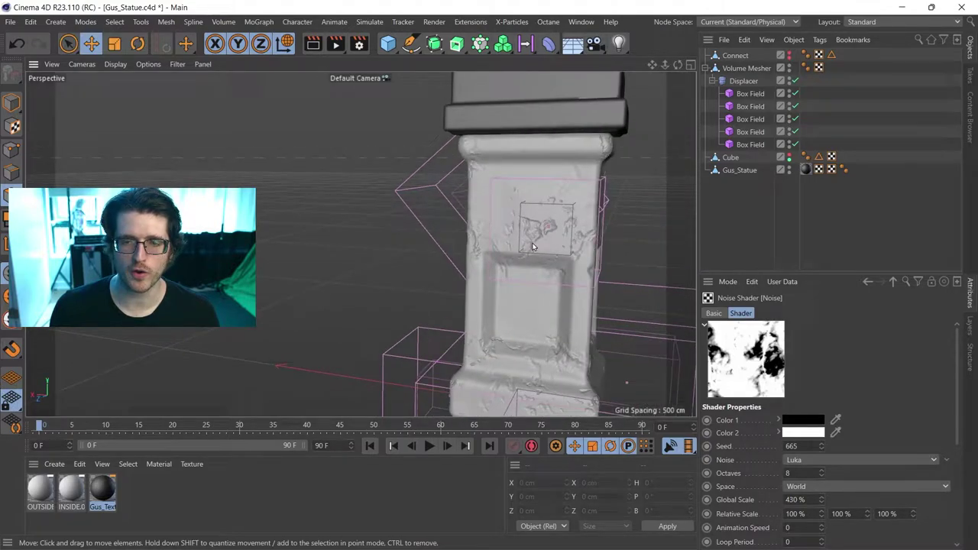
{"action": "left_click", "coordinate": [746, 81]}
{"action": "left_click", "coordinate": [746, 69]}
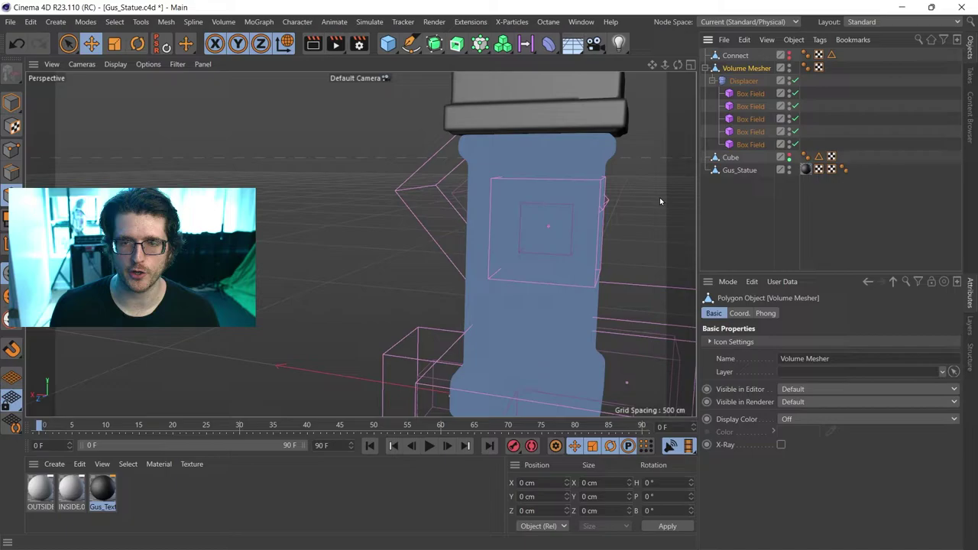
{"action": "right_click_drag", "start_coordinate": [571, 197], "coordinate": [610, 204], "text": "alt"}
{"action": "left_click_drag", "start_coordinate": [578, 203], "coordinate": [508, 207], "text": "alt"}
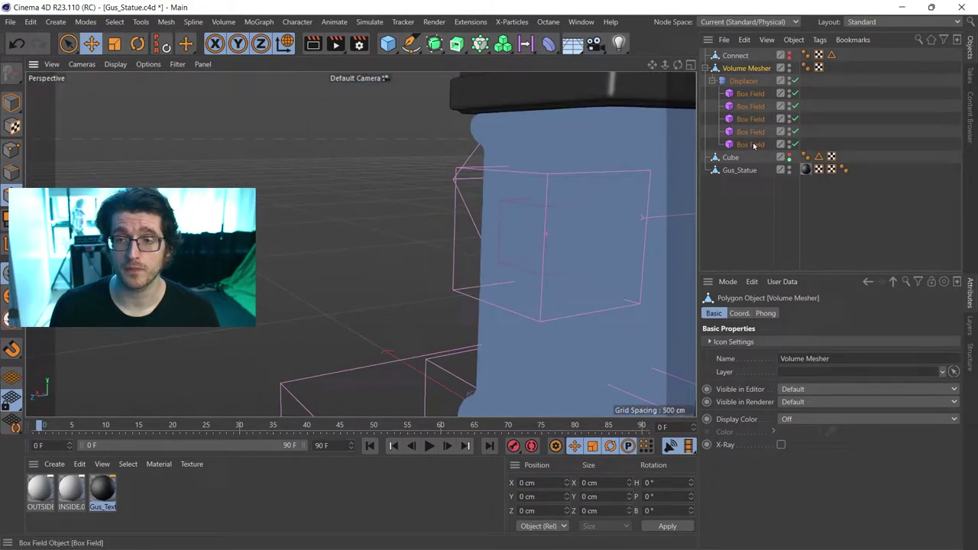
{"action": "left_click", "coordinate": [781, 145]}
{"action": "middle_click_drag", "start_coordinate": [672, 143], "coordinate": [453, 178], "text": "alt"}
{"action": "left_click_drag", "start_coordinate": [454, 177], "coordinate": [406, 170], "text": "alt"}
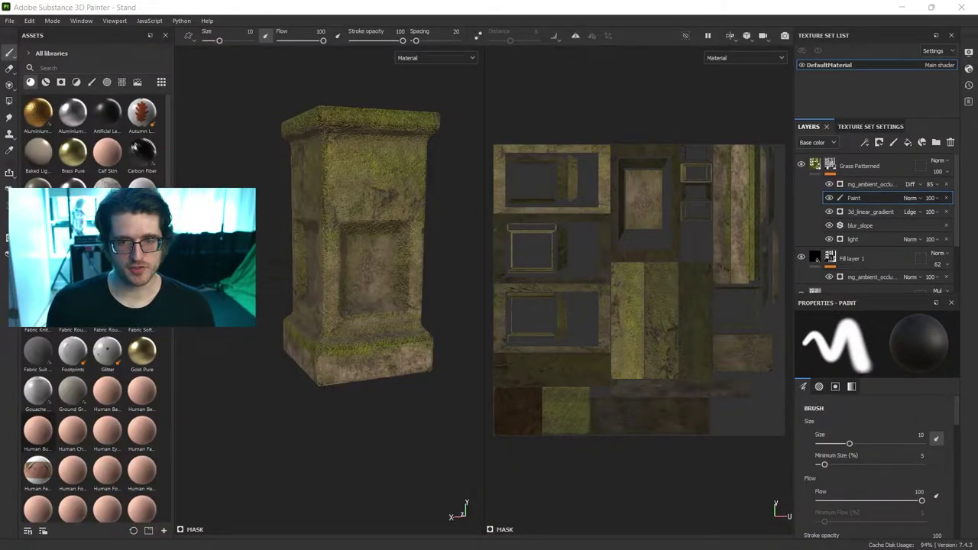
Step: Hide the Grass Patterned, Fill layer 1, Concrete Smooth and Concrete Bare layers of the pedestal texture
{"action": "left_click_drag", "start_coordinate": [410, 427], "coordinate": [497, 424], "text": "alt"}
{"action": "left_click", "coordinate": [801, 166]}
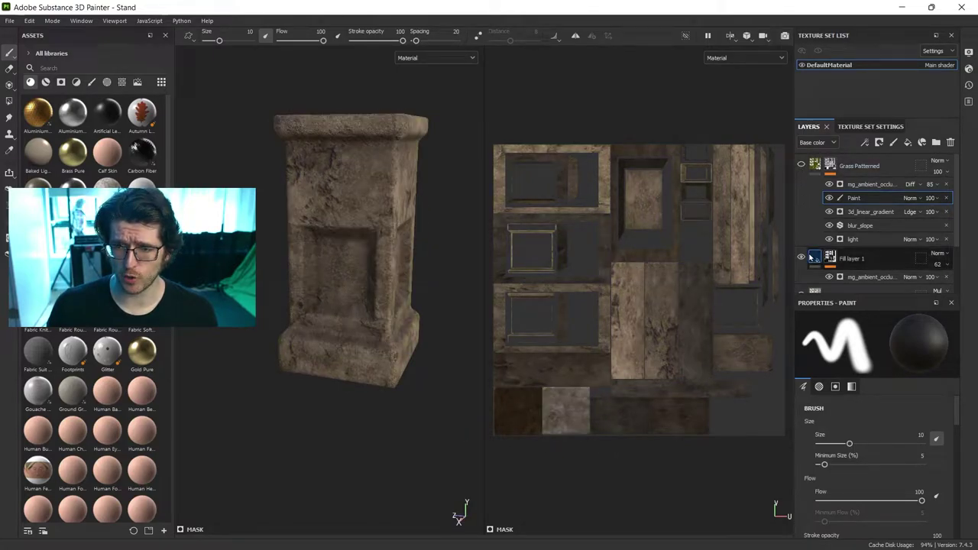
{"action": "scroll", "coordinate": [802, 245], "scroll_direction": "down", "scroll_amount": 2}
{"action": "left_click", "coordinate": [801, 228]}
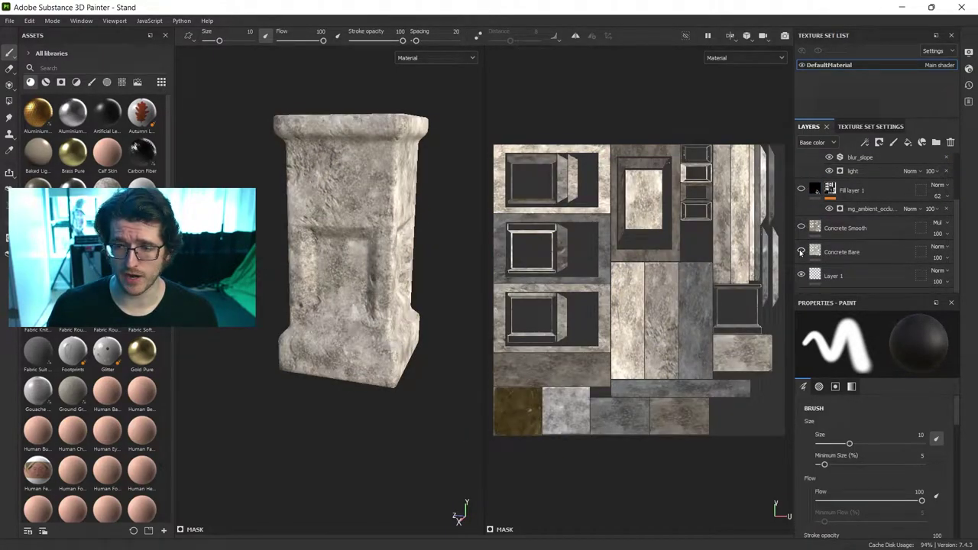
{"action": "left_click", "coordinate": [801, 251]}
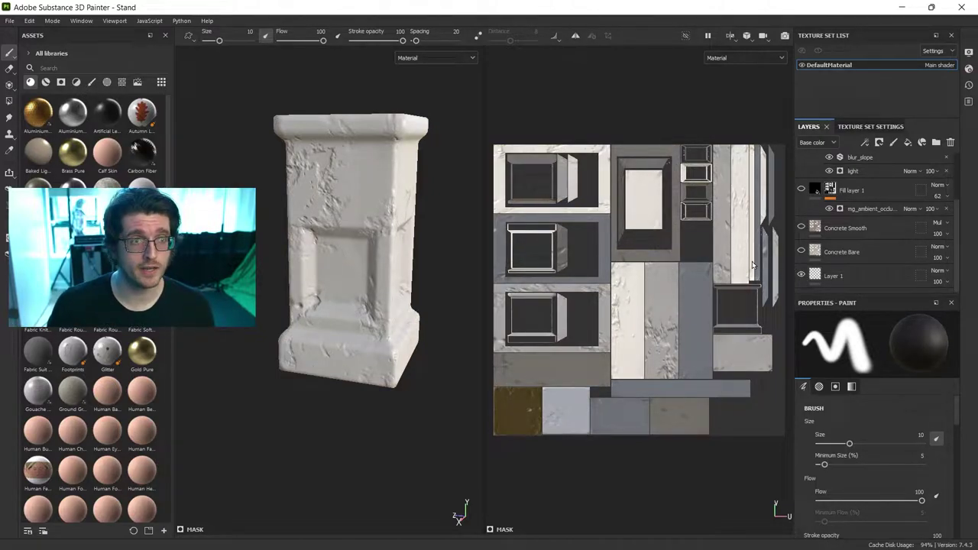
Step: Open the mesh map baking settings and review the output size, high definition mesh and selected maps, leaving without baking
{"action": "left_click", "coordinate": [87, 23]}
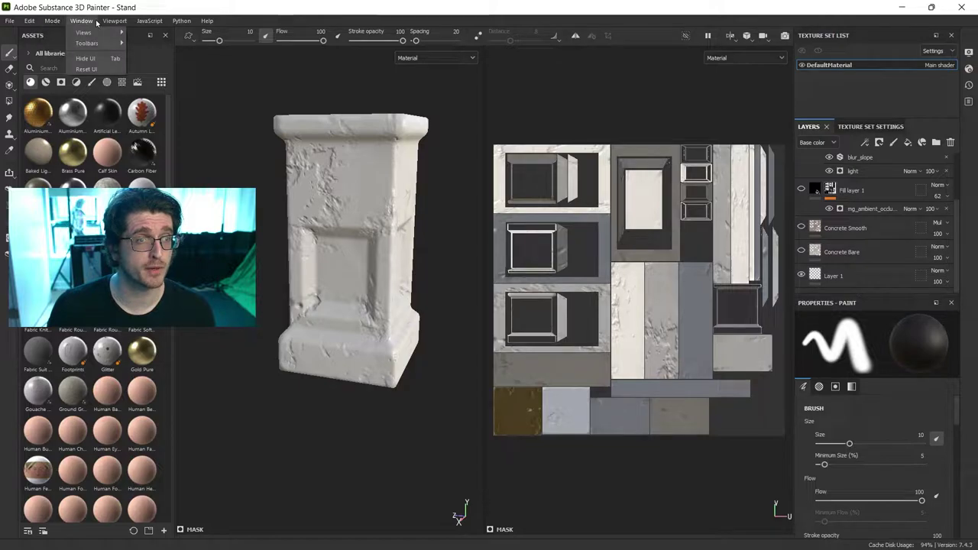
{"action": "mouse_move", "coordinate": [47, 15]}
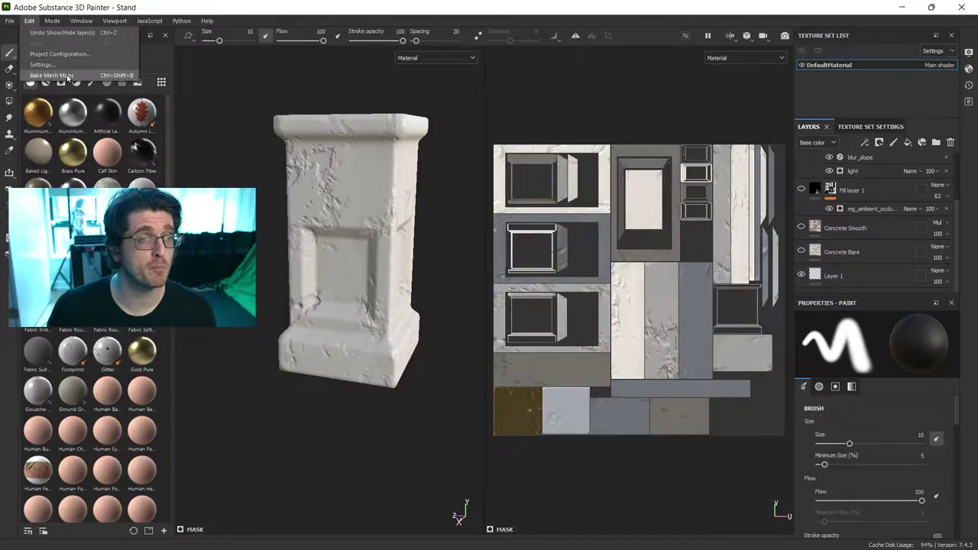
{"action": "left_click", "coordinate": [61, 55]}
{"action": "left_click_drag", "start_coordinate": [495, 110], "coordinate": [550, 102]}
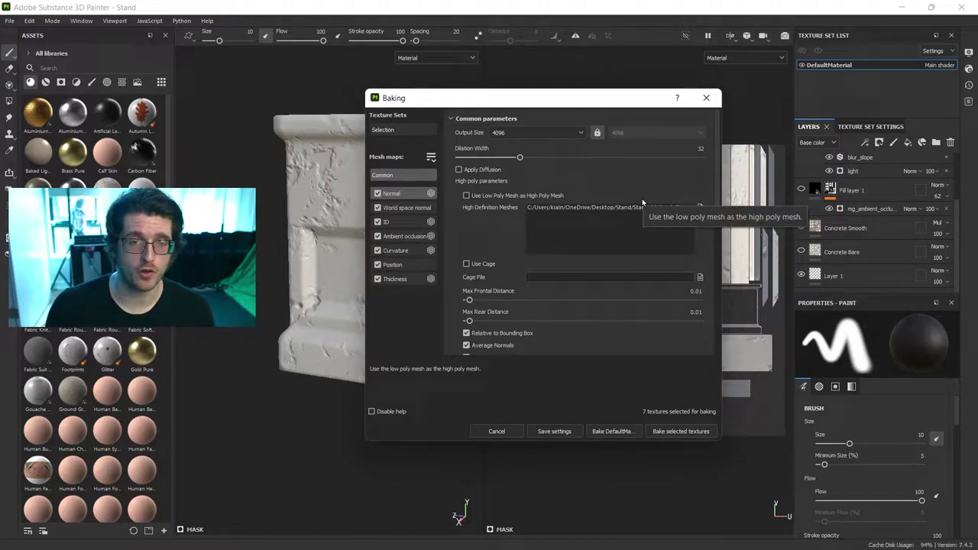
{"action": "left_click", "coordinate": [707, 100]}
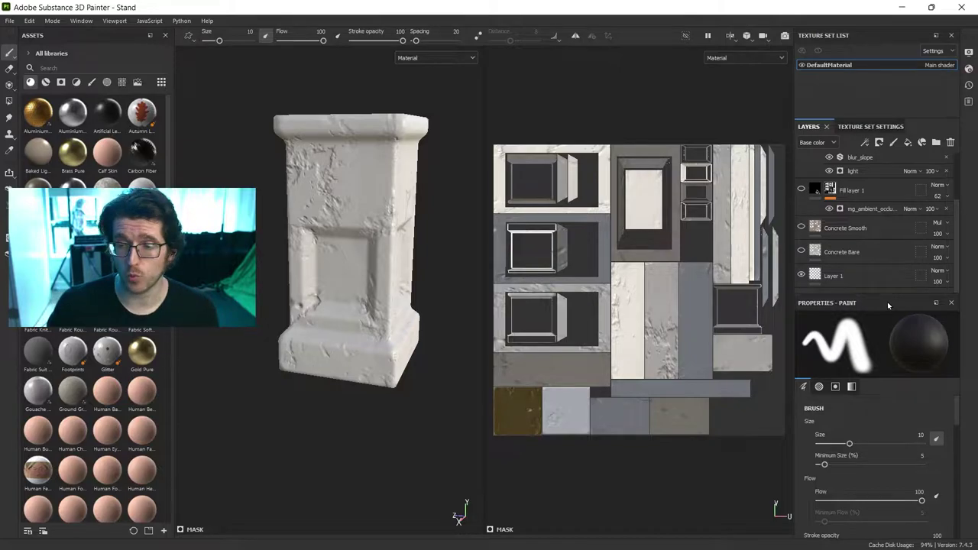
Step: Show the Concrete Bare, Concrete Smooth, Fill layer 1 and Grass Patterned layers of the pedestal texture one after another
{"action": "left_click", "coordinate": [801, 251]}
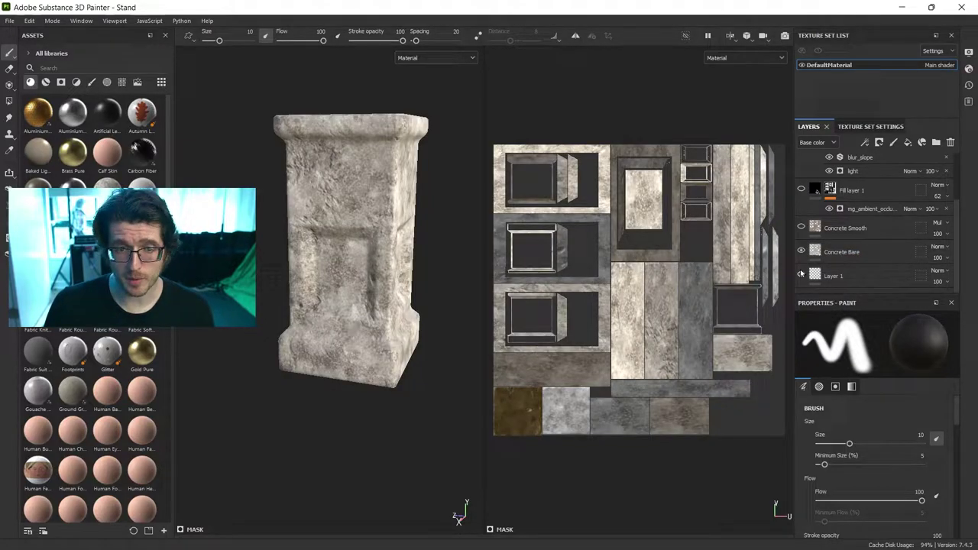
{"action": "left_click", "coordinate": [801, 227]}
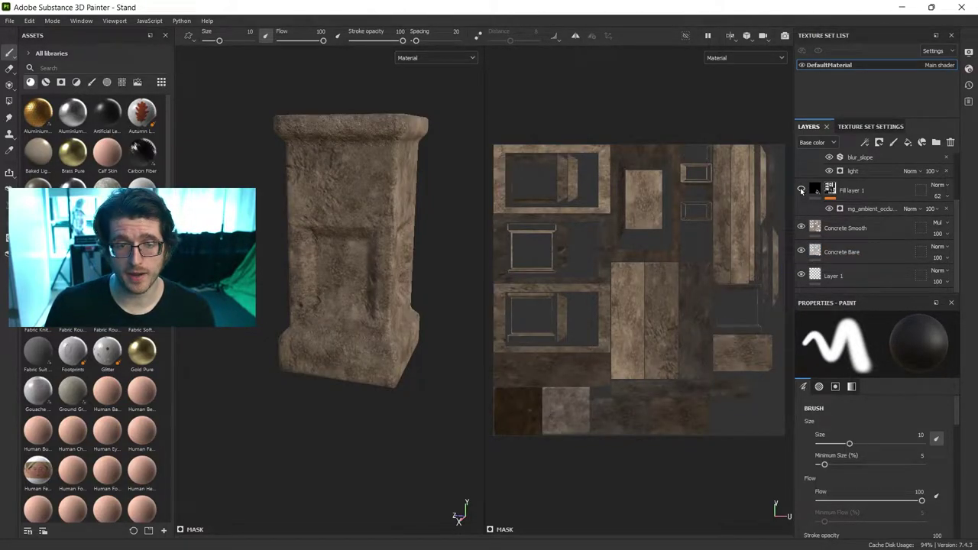
{"action": "left_click", "coordinate": [801, 190]}
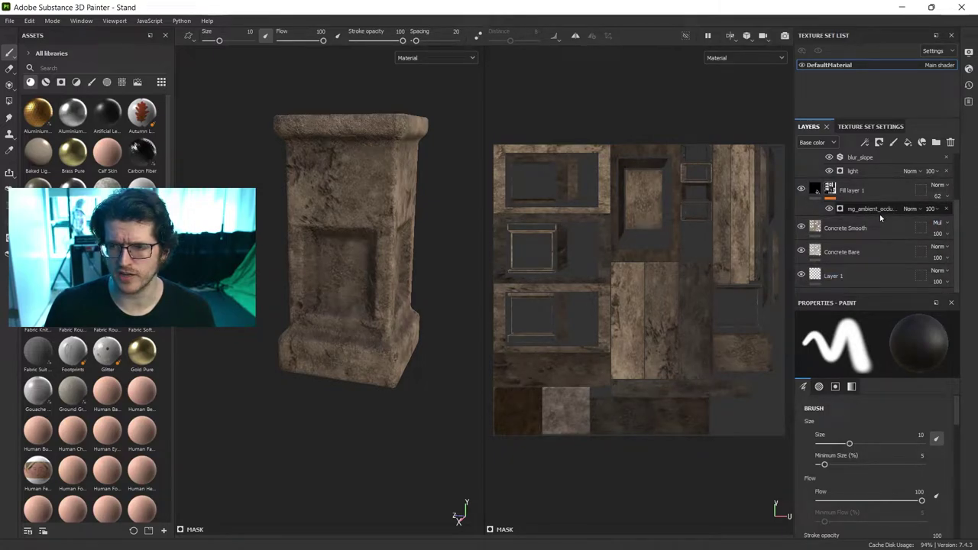
{"action": "scroll", "coordinate": [882, 202], "scroll_direction": "up", "scroll_amount": 2}
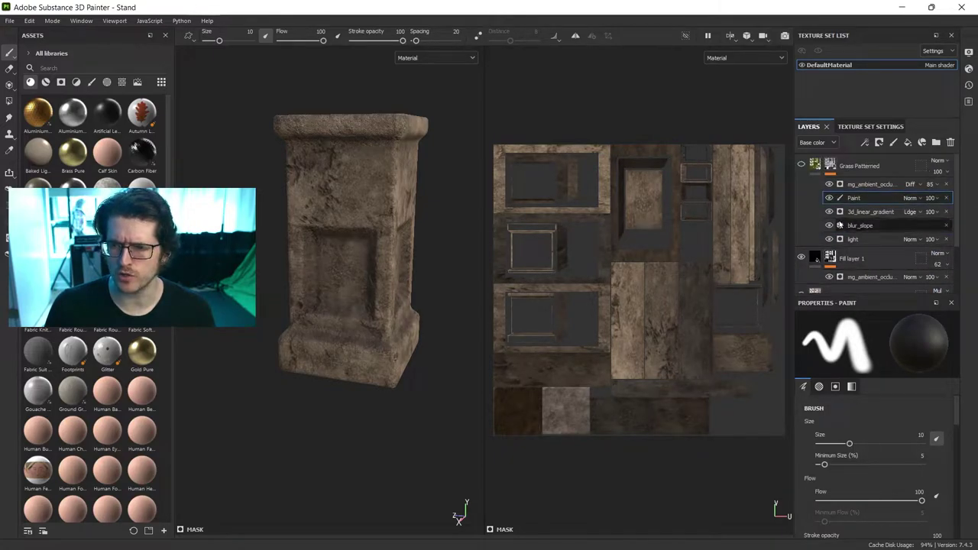
{"action": "left_click", "coordinate": [801, 165]}
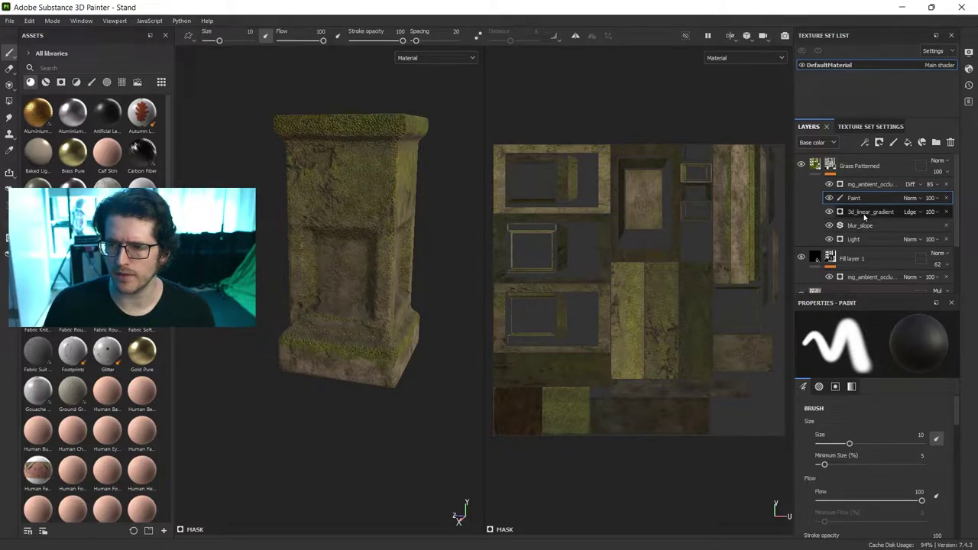
Step: Compare the moss with and without the 3D Linear Gradient mask effect and examine the textured pedestal from several sides
{"action": "left_click", "coordinate": [830, 213]}
{"action": "left_click", "coordinate": [829, 213]}
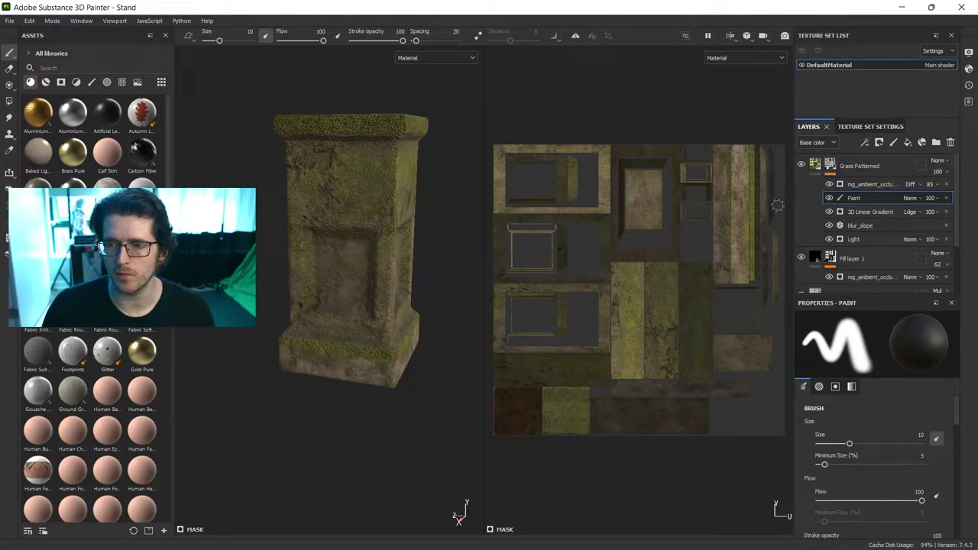
{"action": "scroll", "coordinate": [773, 203], "scroll_direction": "up", "scroll_amount": 2}
{"action": "mouse_move", "coordinate": [365, 281]}
{"action": "left_mouse_down", "text": "alt"}
{"action": "mouse_move", "coordinate": [279, 294]}
{"action": "mouse_move", "coordinate": [253, 326]}
{"action": "mouse_move", "coordinate": [476, 228]}
{"action": "mouse_move", "coordinate": [393, 277]}
{"action": "left_mouse_up", "text": "alt"}
{"action": "middle_click_drag", "start_coordinate": [393, 277], "coordinate": [428, 220], "text": "alt"}
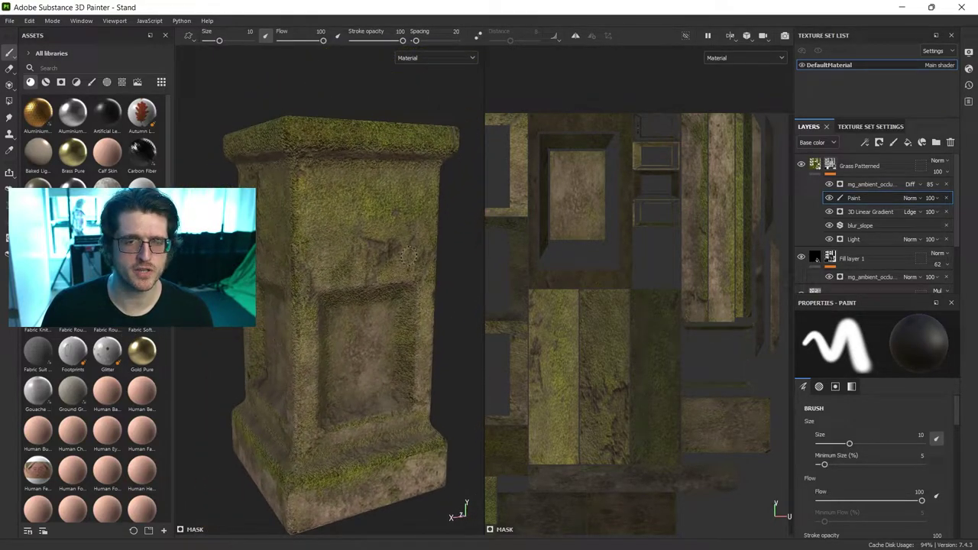
{"action": "mouse_move", "coordinate": [428, 220]}
{"action": "right_mouse_down", "text": "alt"}
{"action": "mouse_move", "coordinate": [311, 311]}
{"action": "mouse_move", "coordinate": [324, 322]}
{"action": "right_mouse_up", "text": "alt"}
{"action": "left_click_drag", "start_coordinate": [358, 312], "coordinate": [428, 259], "text": "alt"}
{"action": "middle_click_drag", "start_coordinate": [428, 260], "coordinate": [449, 241], "text": "alt"}
{"action": "left_click_drag", "start_coordinate": [448, 240], "coordinate": [267, 267], "text": "alt"}
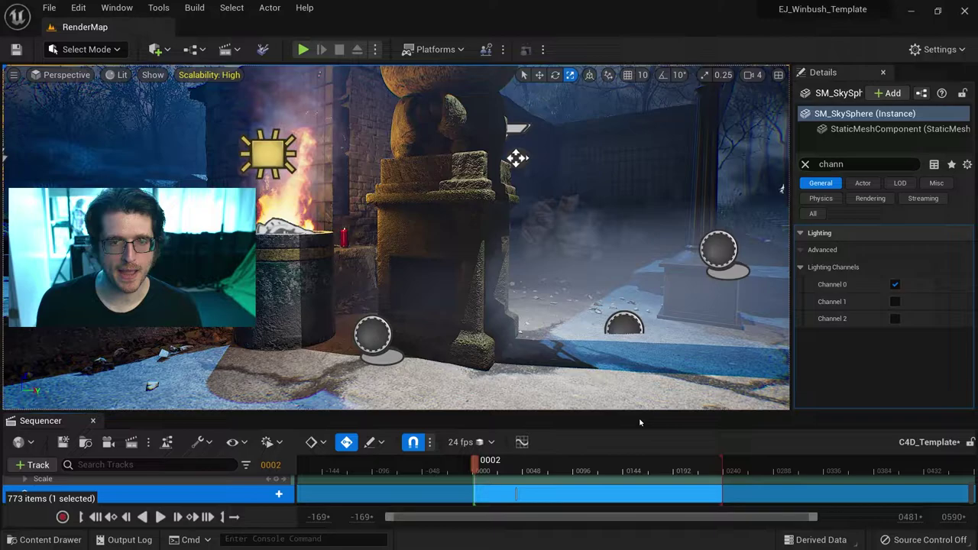
Step: Play the sequence in Unreal Engine and view the Skeleton Zombies product page in the Epic Games Launcher
{"action": "key", "text": "space"}
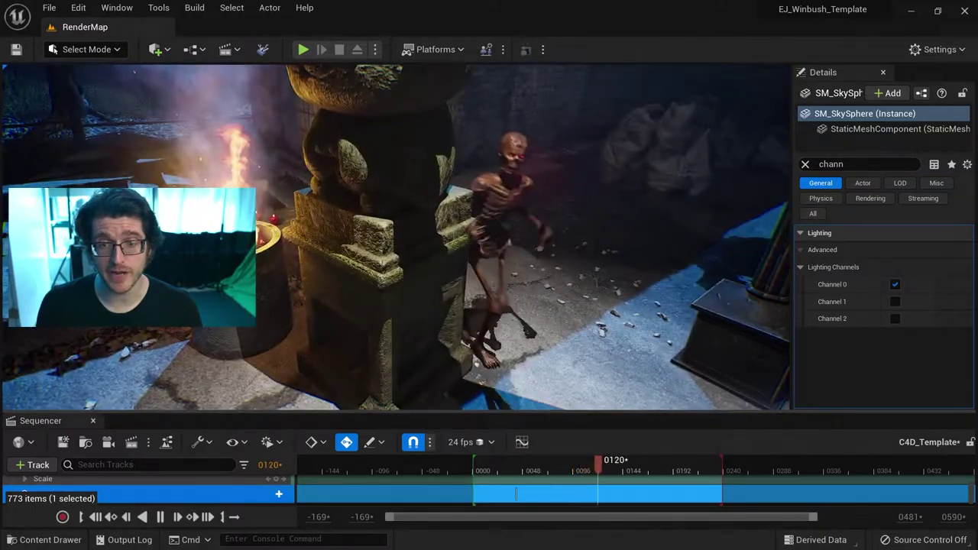
{"action": "key", "text": "alt+Tab"}
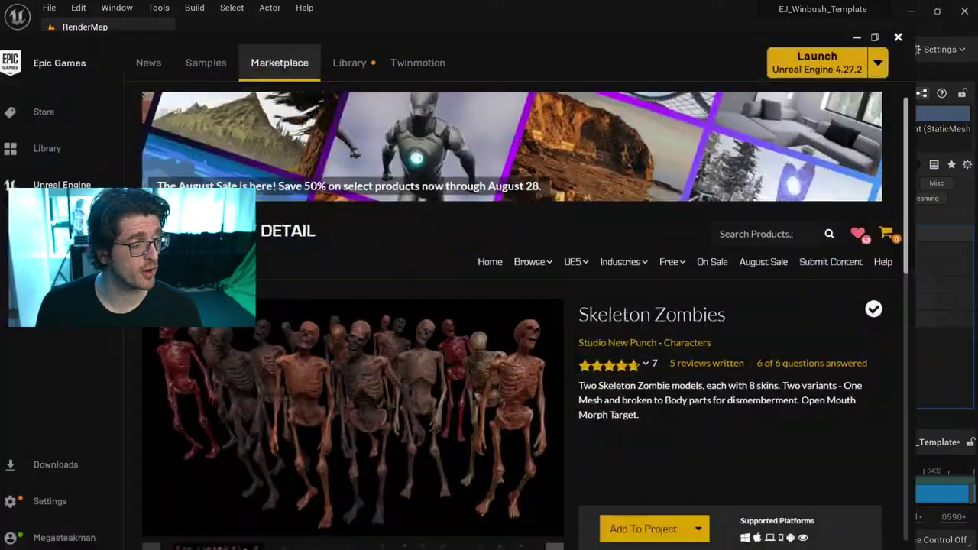
{"action": "scroll", "coordinate": [808, 290], "scroll_direction": "down", "scroll_amount": 3}
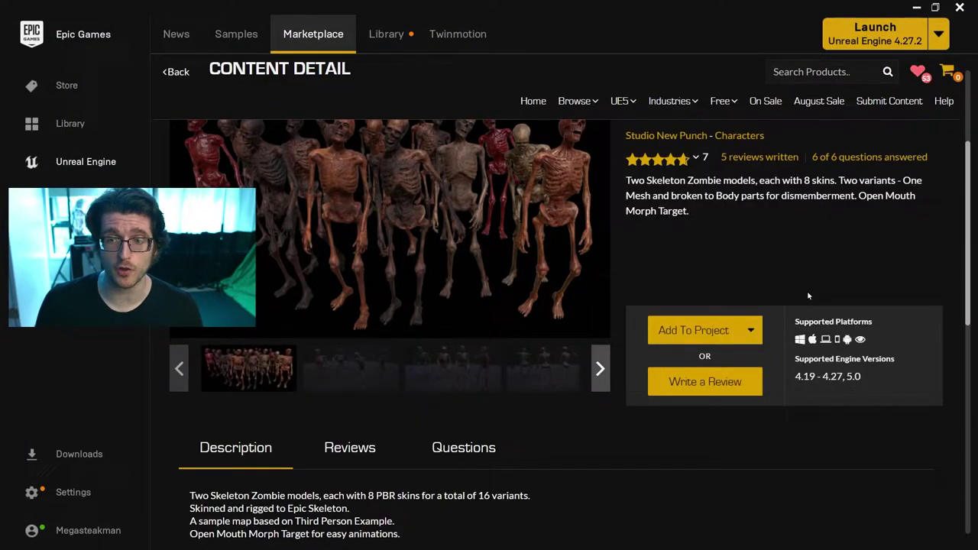
{"action": "scroll", "coordinate": [696, 338], "scroll_direction": "up", "scroll_amount": 2}
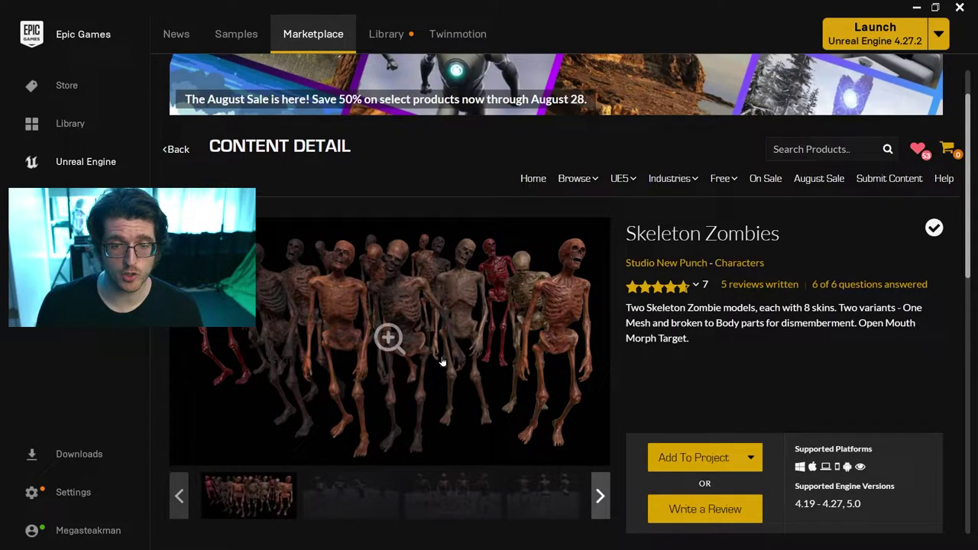
{"action": "left_click", "coordinate": [917, 7]}
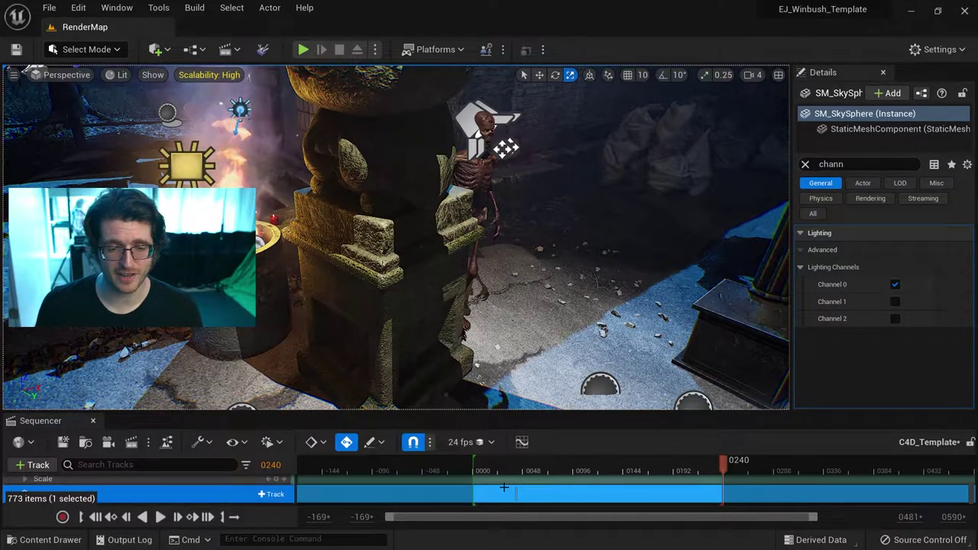
Step: Scrub back to near the start of the sequence and replay the skeleton's animation from a wider viewpoint
{"action": "left_click_drag", "start_coordinate": [528, 472], "coordinate": [503, 474]}
{"action": "right_click_drag", "start_coordinate": [489, 306], "coordinate": [553, 266]}
{"action": "key", "text": "space"}
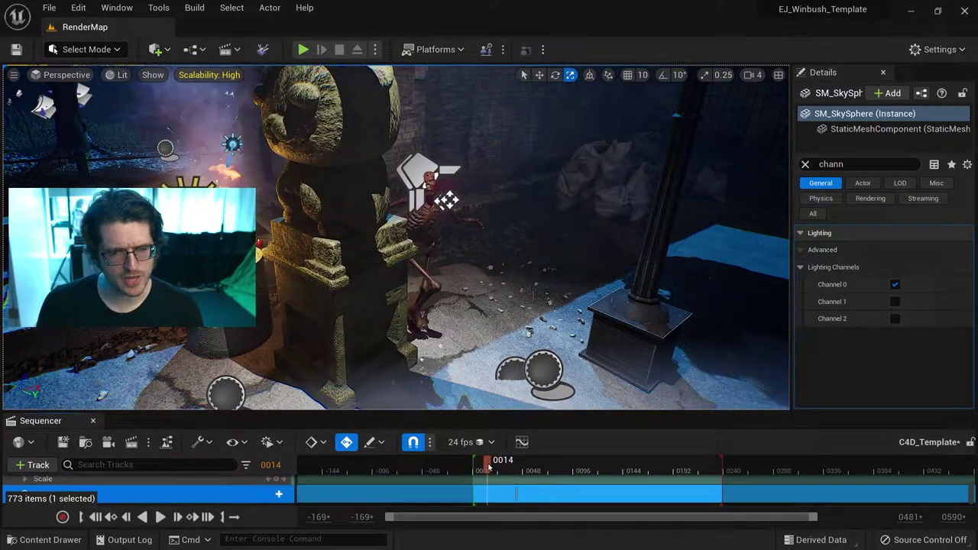
{"action": "key", "text": "g"}
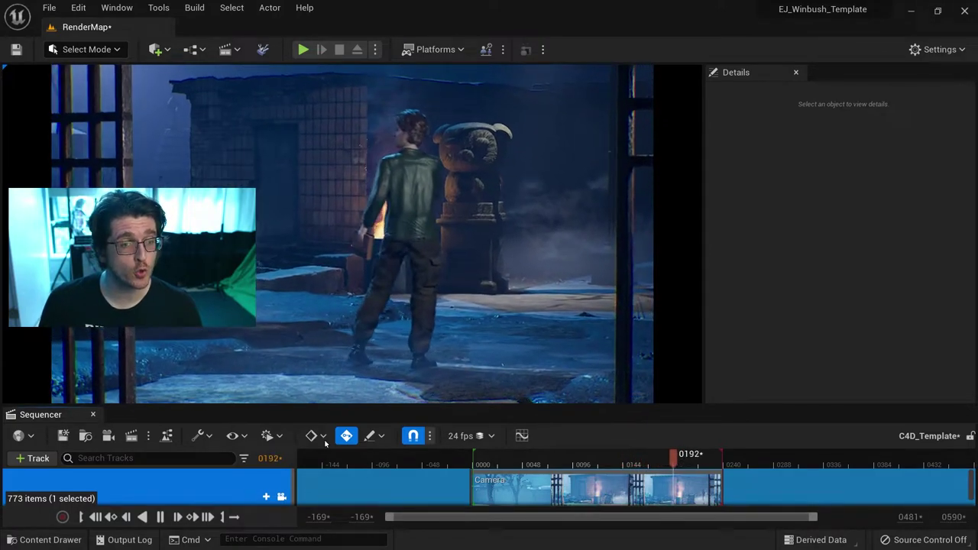
Step: Stop playback at frame 191, release the viewport from the camera cuts, and select the FogPlane component of BP_FogPlane3
{"action": "left_click", "coordinate": [673, 459]}
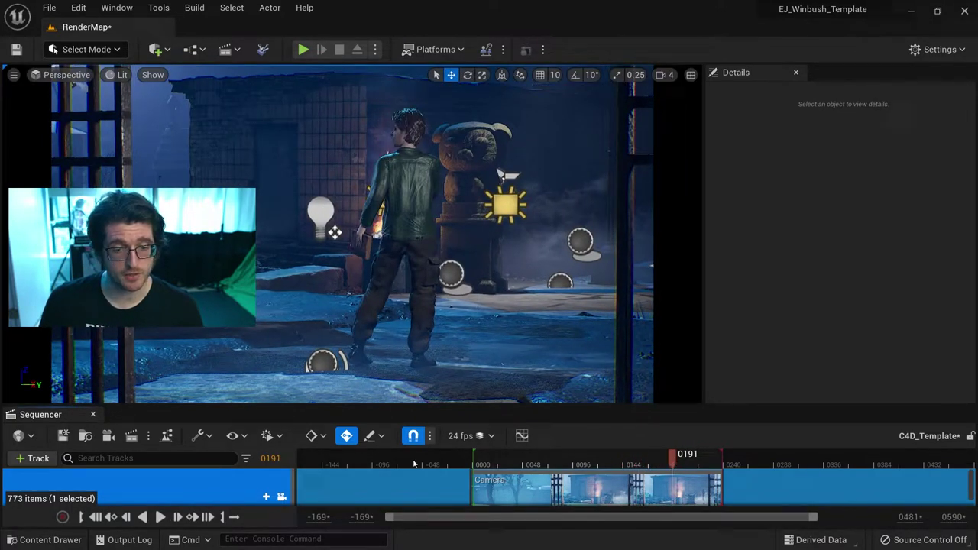
{"action": "left_click", "coordinate": [283, 497]}
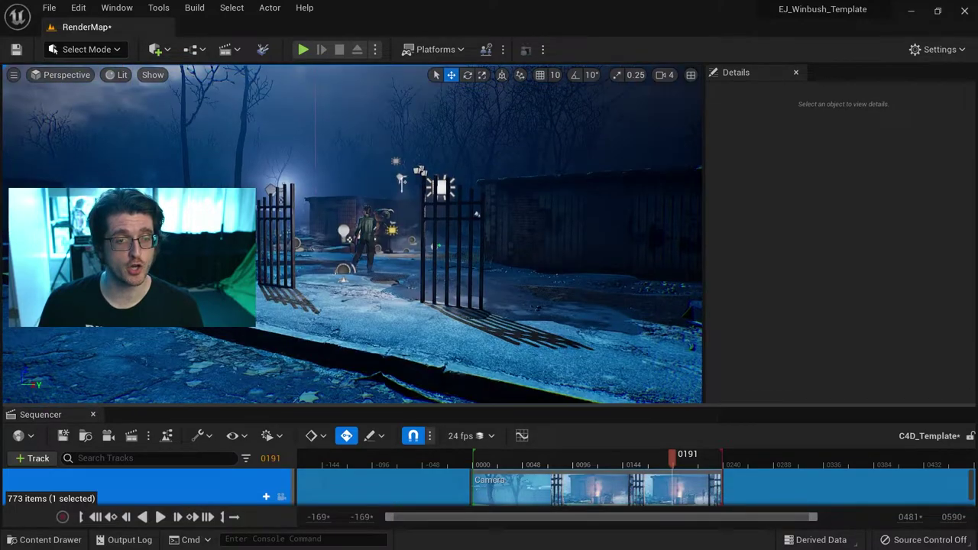
{"action": "left_click", "coordinate": [306, 334]}
{"action": "scroll", "coordinate": [307, 334], "scroll_direction": "down", "scroll_amount": 4}
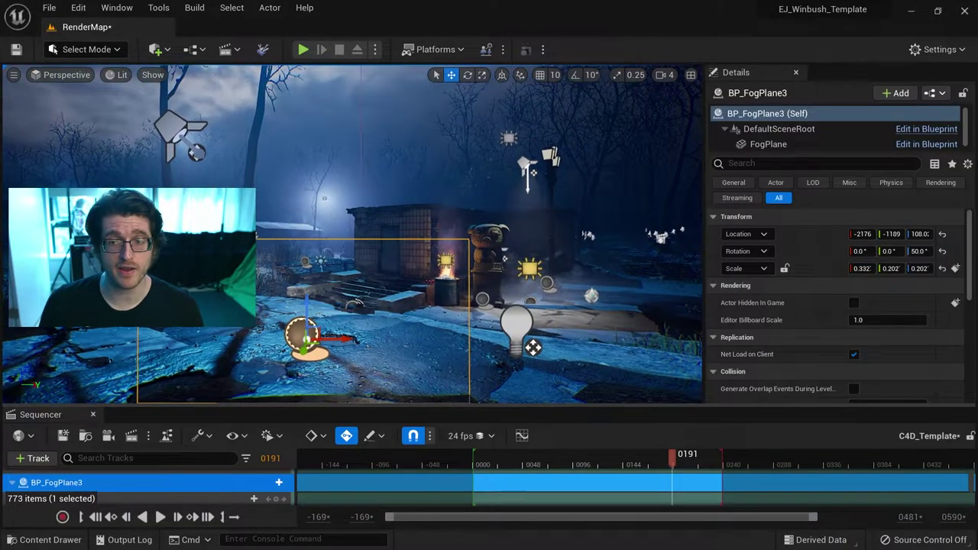
{"action": "left_click", "coordinate": [799, 144]}
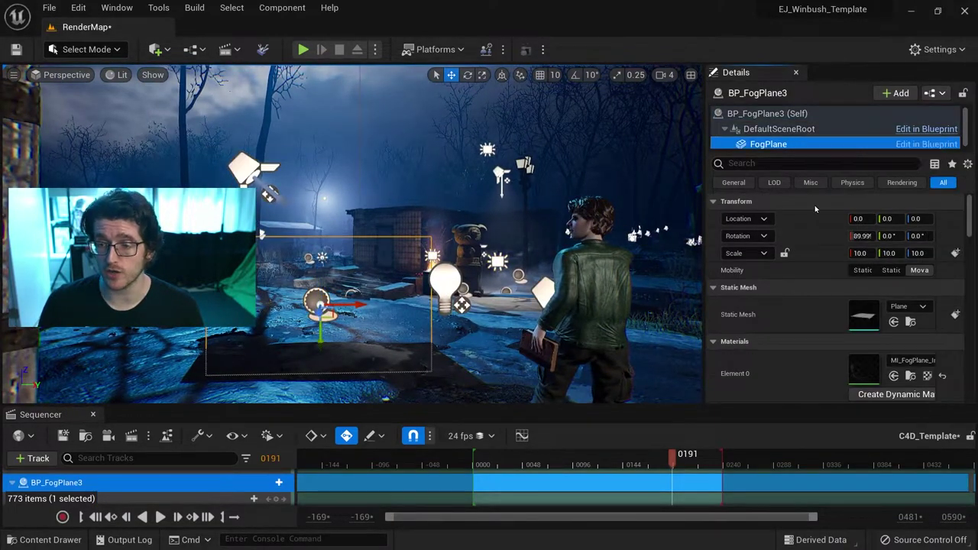
Step: Locate the fog plane's material instance MI_FogPlane_Inst among the assets and open its parent material MM_FogPlane
{"action": "left_click", "coordinate": [910, 375]}
{"action": "right_click", "coordinate": [493, 358]}
{"action": "mouse_move", "coordinate": [583, 174]}
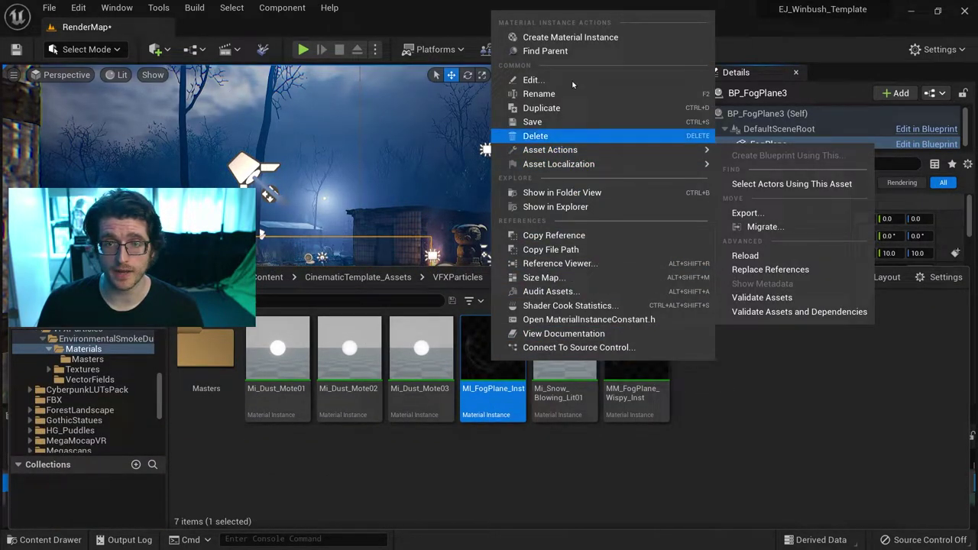
{"action": "left_click", "coordinate": [562, 51]}
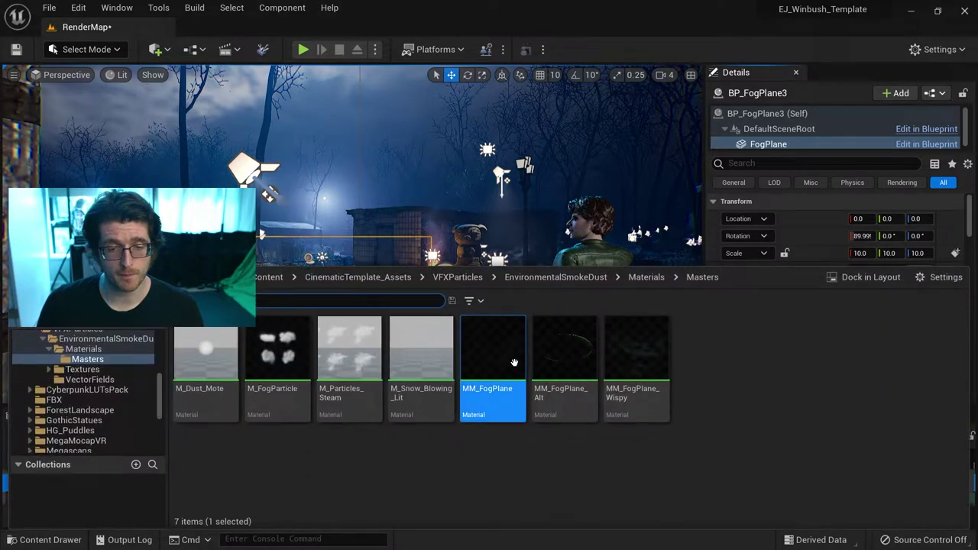
{"action": "double_click", "coordinate": [515, 362]}
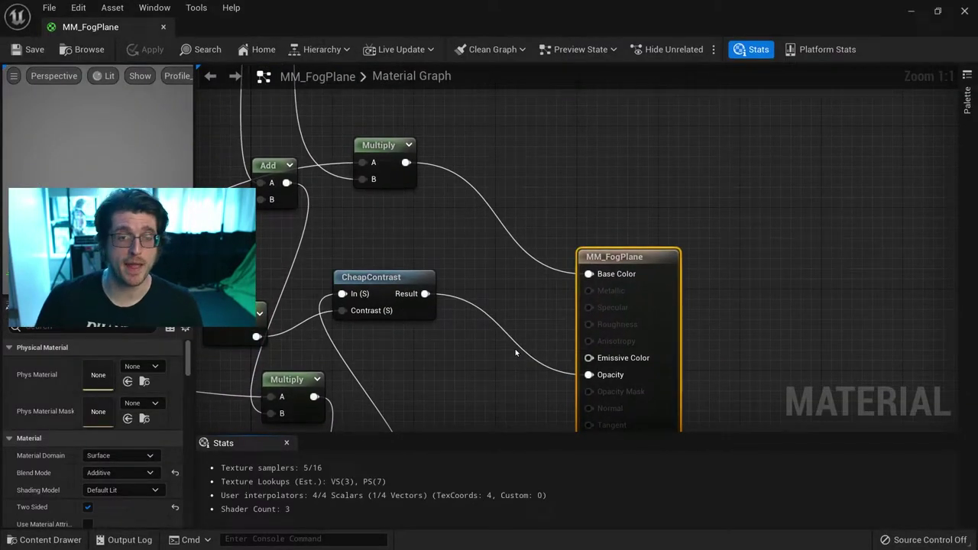
Step: Open the TX_FogPlane texture used by the first Texture Sample node at the start of the material graph
{"action": "scroll", "coordinate": [516, 349], "scroll_direction": "down", "scroll_amount": 6}
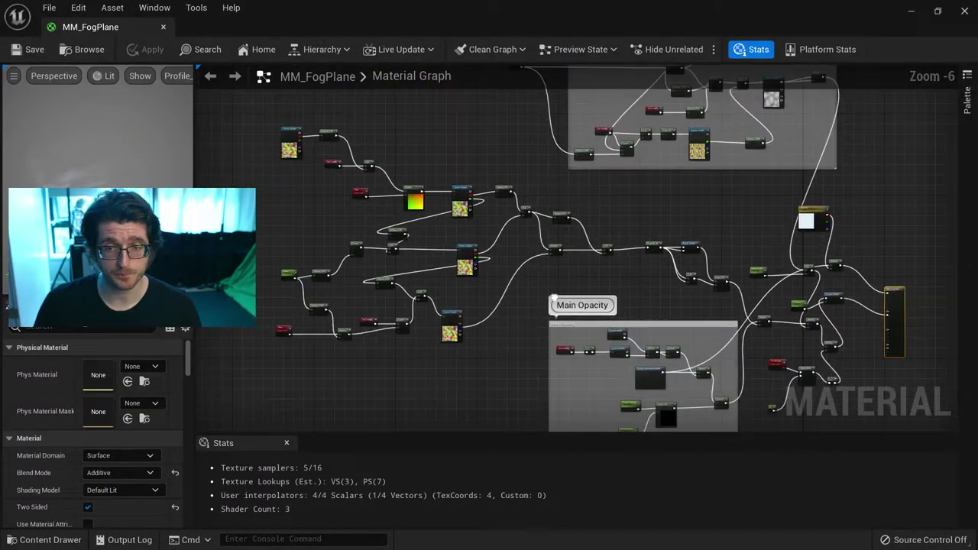
{"action": "right_click_drag", "start_coordinate": [553, 299], "coordinate": [693, 301]}
{"action": "right_click_drag", "start_coordinate": [516, 250], "coordinate": [572, 302]}
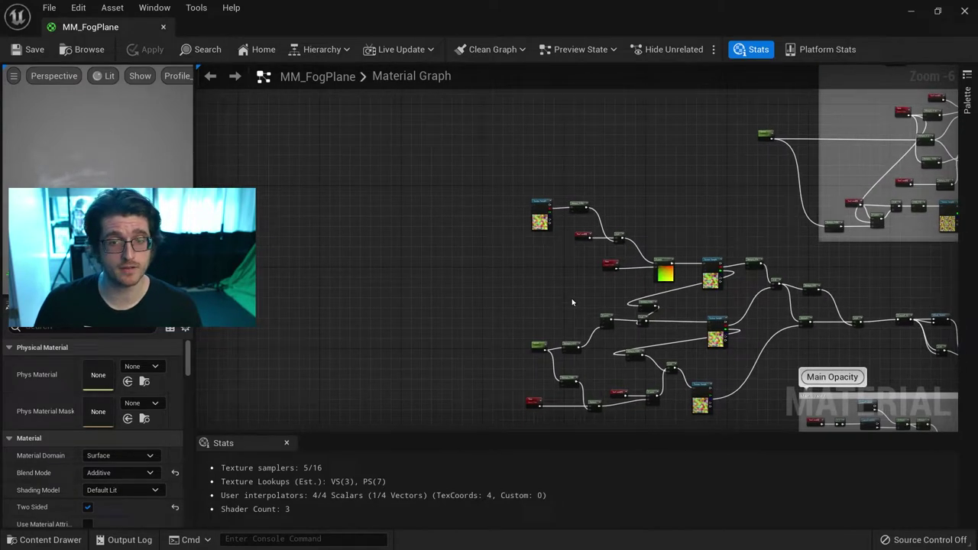
{"action": "scroll", "coordinate": [542, 229], "scroll_direction": "up", "scroll_amount": 2}
{"action": "left_click", "coordinate": [542, 226]}
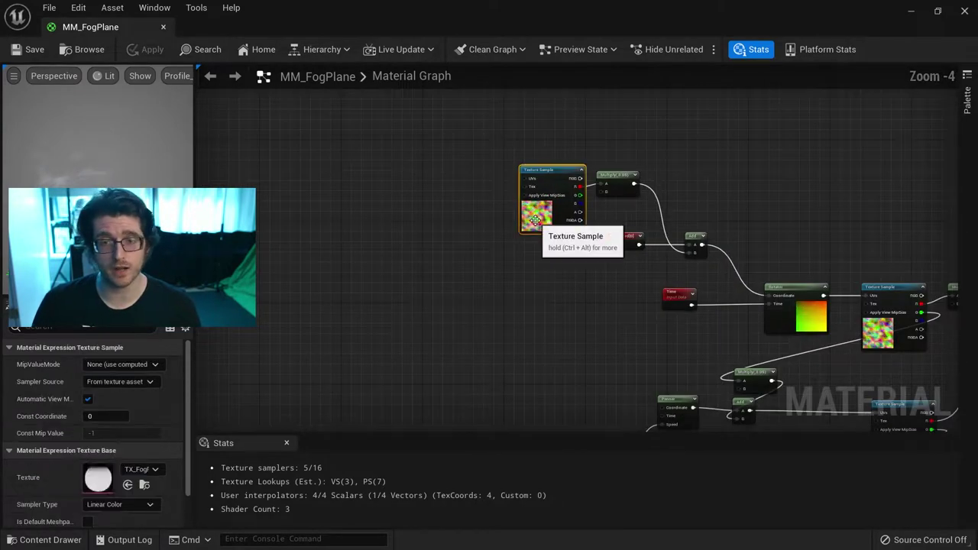
{"action": "left_click", "coordinate": [150, 486]}
{"action": "double_click", "coordinate": [552, 427]}
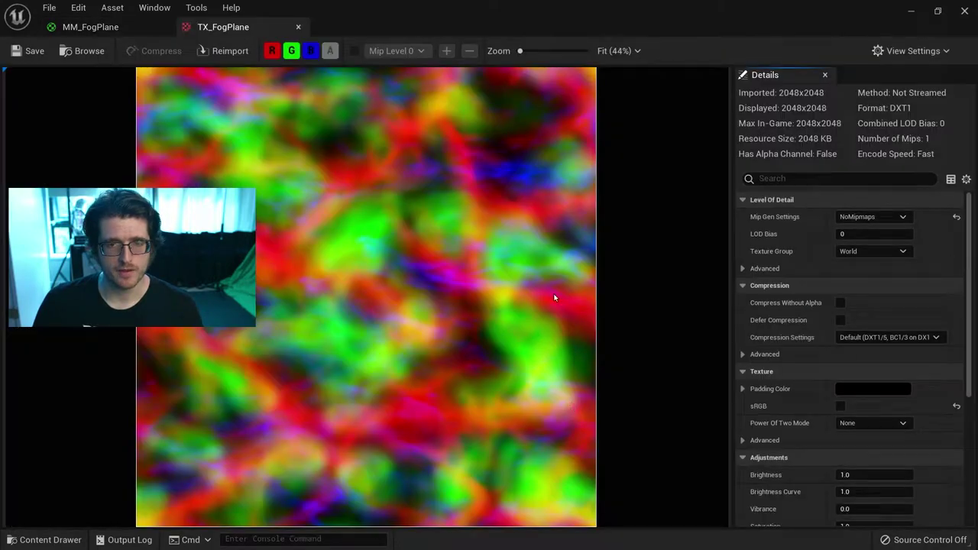
Step: View the red, green and blue channels of the TX_FogPlane texture individually to compare their smoke patterns
{"action": "left_click", "coordinate": [292, 51]}
{"action": "left_click", "coordinate": [310, 51]}
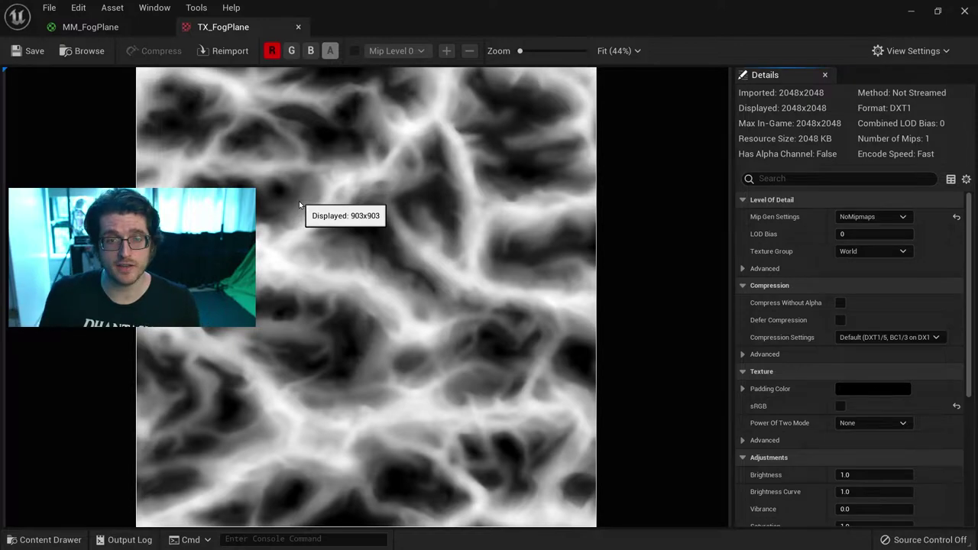
{"action": "left_click", "coordinate": [273, 51]}
{"action": "left_click", "coordinate": [291, 51]}
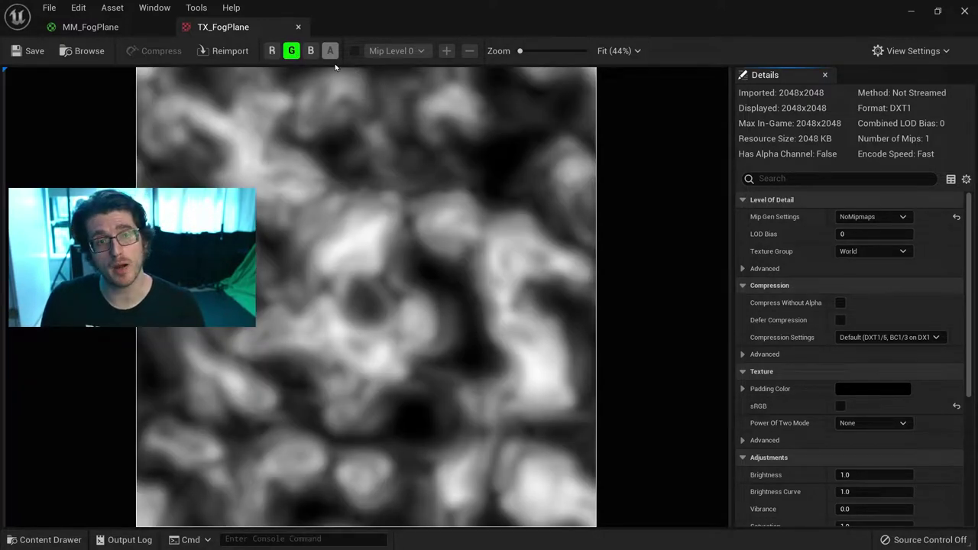
{"action": "left_click", "coordinate": [310, 50]}
{"action": "left_click", "coordinate": [291, 51]}
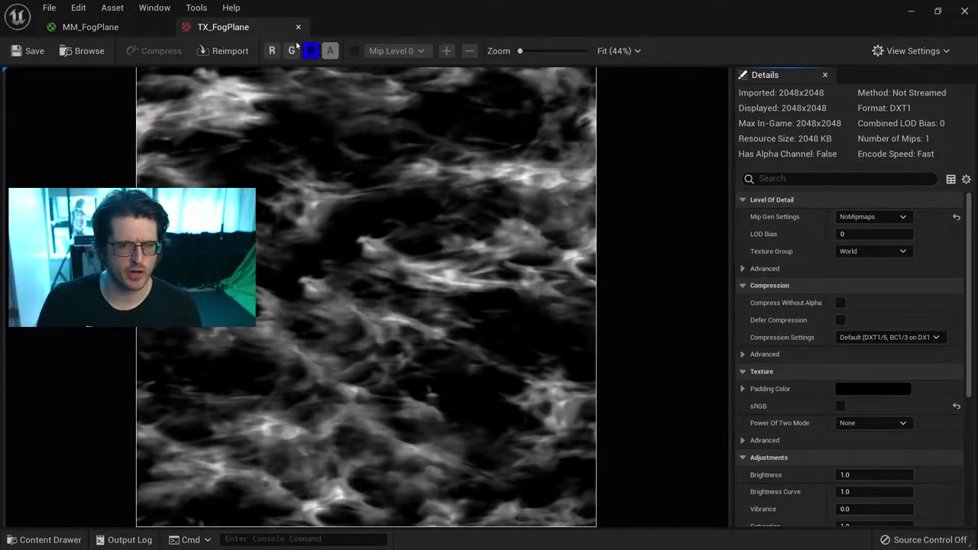
Step: Return to the MM_FogPlane material graph and examine how its texture samples are distorted and combined
{"action": "left_click", "coordinate": [111, 28]}
{"action": "right_click_drag", "start_coordinate": [705, 338], "coordinate": [404, 310]}
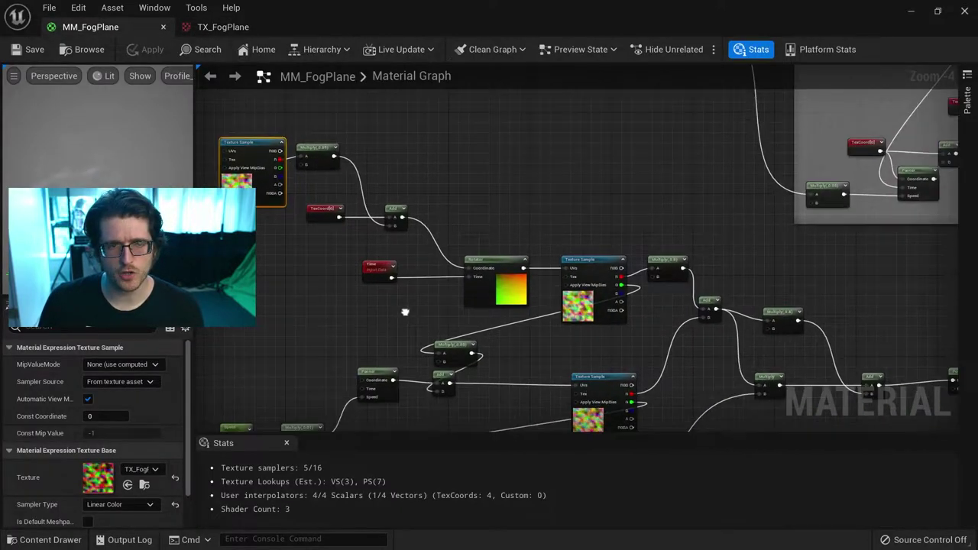
{"action": "scroll", "coordinate": [422, 292], "scroll_direction": "down", "scroll_amount": 2}
{"action": "right_click_drag", "start_coordinate": [605, 336], "coordinate": [554, 305]}
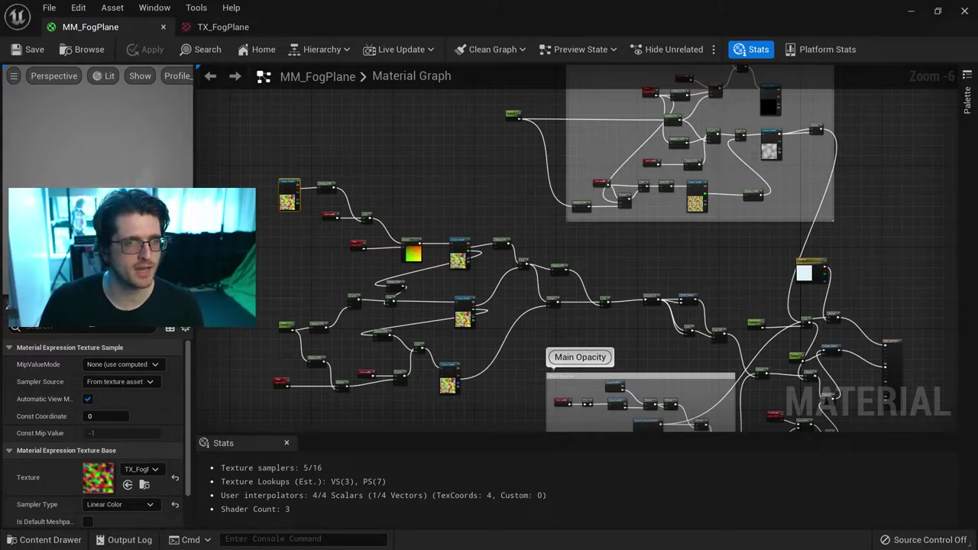
Step: Examine the Depth Fade node and its opacity and distance parameters in the Main Opacity group and close the material editor
{"action": "right_click_drag", "start_coordinate": [553, 384], "coordinate": [443, 212]}
{"action": "scroll", "coordinate": [546, 344], "scroll_direction": "up", "scroll_amount": 4}
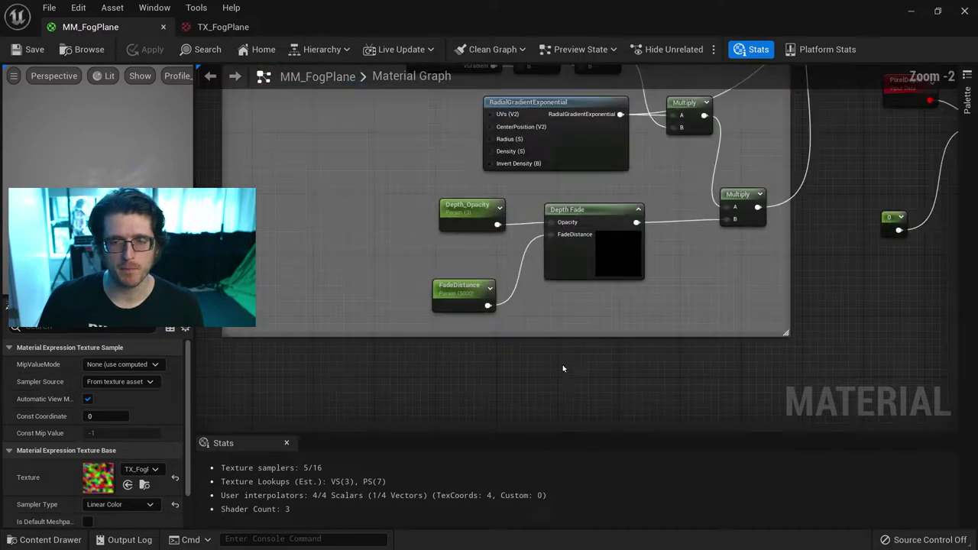
{"action": "right_click_drag", "start_coordinate": [626, 293], "coordinate": [560, 356]}
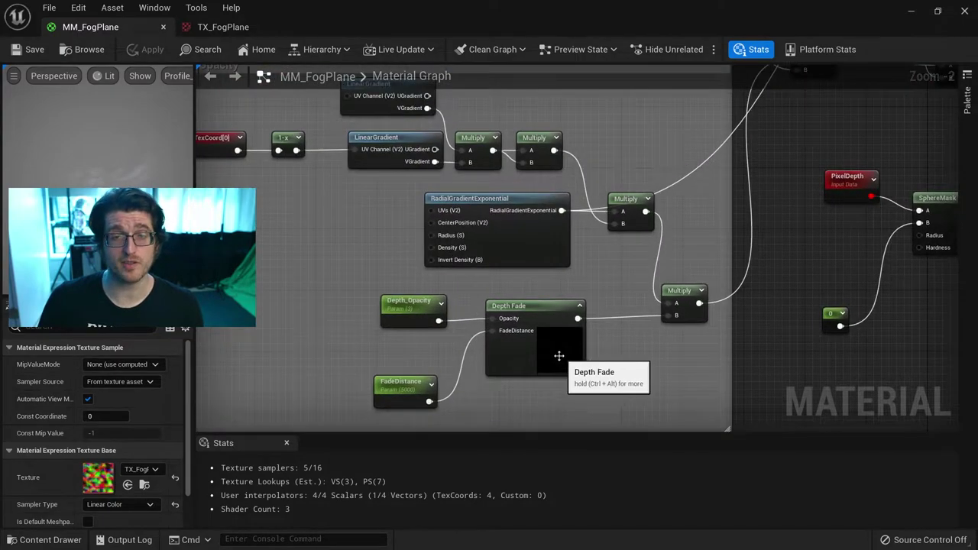
{"action": "left_click", "coordinate": [965, 14]}
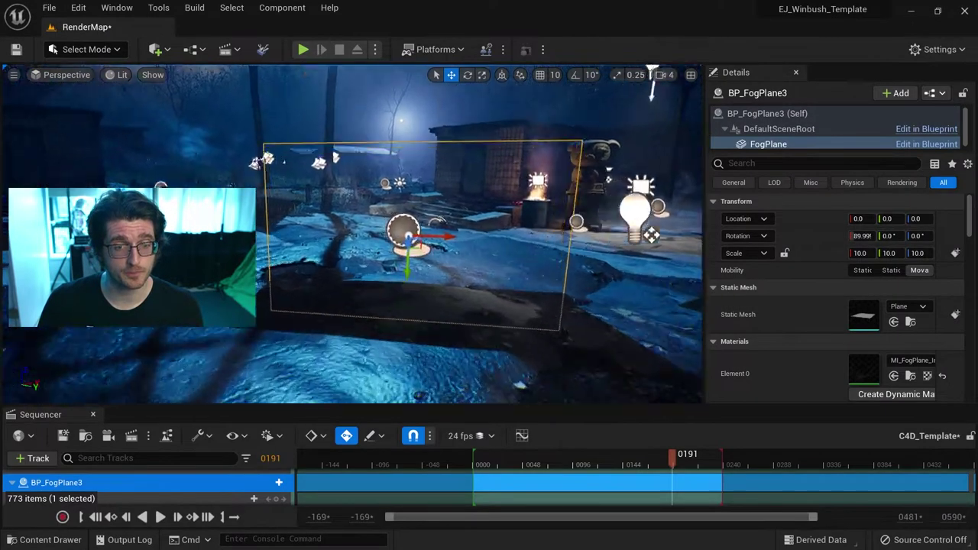
Step: Move the FogPlane component of BP_FogPlane3 through the scene to a location of about X 39 and Z 630, checking its fog from different distances
{"action": "left_click_drag", "start_coordinate": [407, 238], "coordinate": [400, 275]}
{"action": "mouse_move", "coordinate": [399, 275]}
{"action": "right_mouse_down", "text": "alt"}
{"action": "mouse_move", "coordinate": [385, 233]}
{"action": "mouse_move", "coordinate": [402, 277]}
{"action": "right_mouse_up", "text": "alt"}
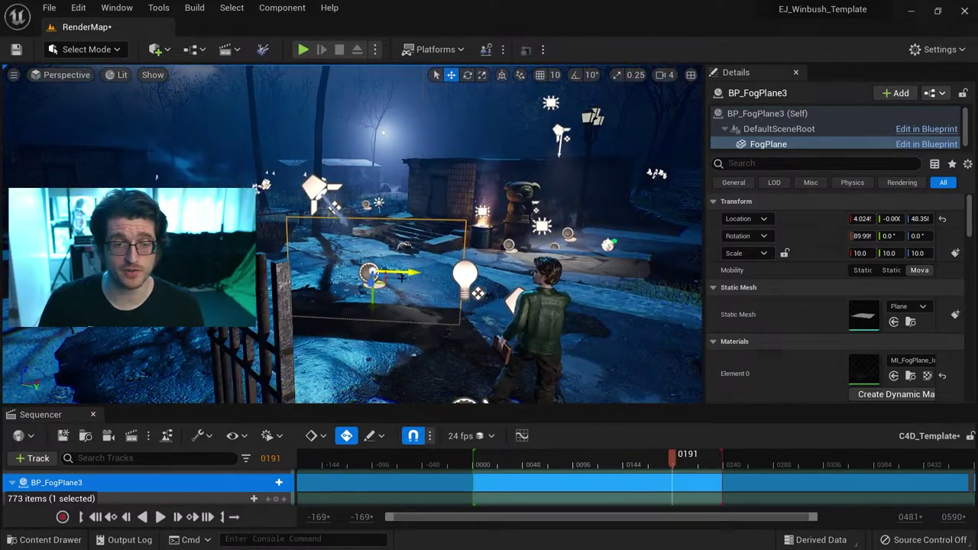
{"action": "left_click_drag", "start_coordinate": [366, 237], "coordinate": [366, 200]}
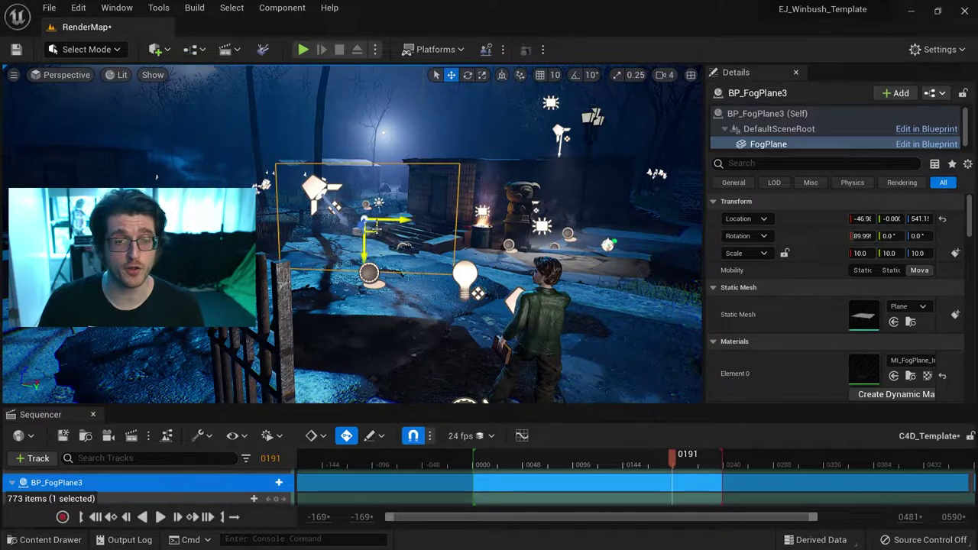
{"action": "mouse_move", "coordinate": [377, 228]}
{"action": "right_mouse_down"}
{"action": "mouse_move", "coordinate": [336, 226]}
{"action": "mouse_move", "coordinate": [413, 227]}
{"action": "mouse_move", "coordinate": [386, 222]}
{"action": "right_mouse_up"}
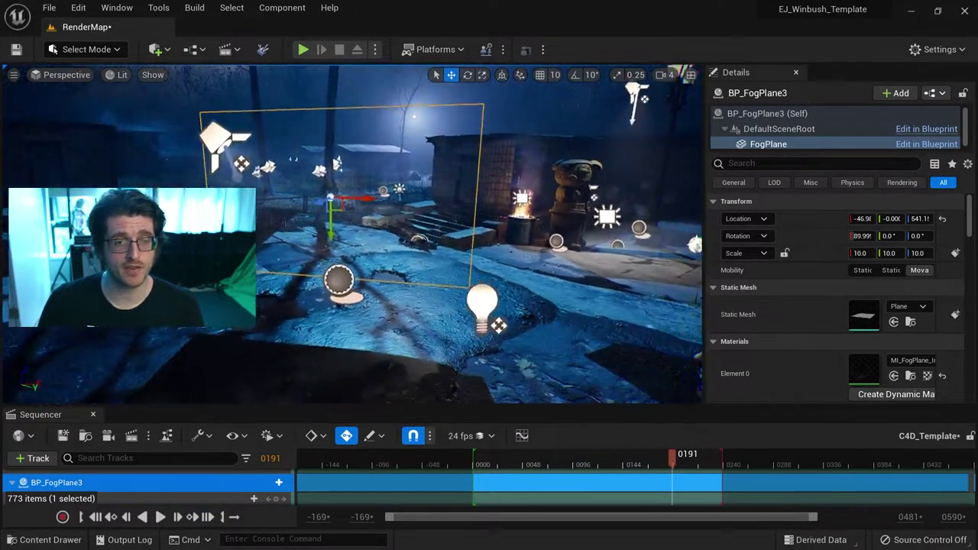
{"action": "right_click_drag", "start_coordinate": [382, 276], "coordinate": [379, 217]}
{"action": "mouse_move", "coordinate": [353, 214]}
{"action": "left_mouse_down"}
{"action": "mouse_move", "coordinate": [386, 264]}
{"action": "mouse_move", "coordinate": [367, 204]}
{"action": "left_mouse_up"}
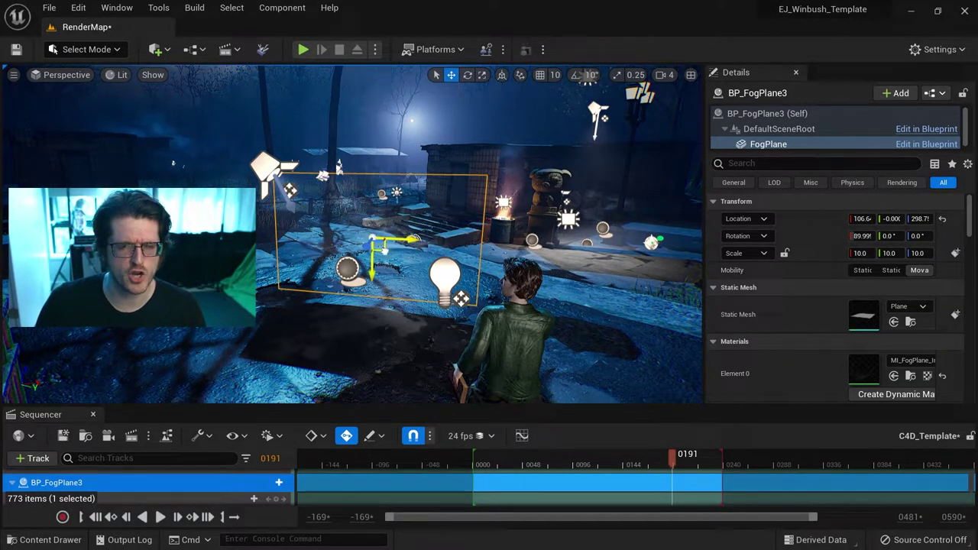
{"action": "left_click_drag", "start_coordinate": [375, 234], "coordinate": [370, 208]}
{"action": "mouse_move", "coordinate": [370, 208]}
{"action": "right_mouse_down"}
{"action": "mouse_move", "coordinate": [390, 226]}
{"action": "mouse_move", "coordinate": [352, 199]}
{"action": "mouse_move", "coordinate": [322, 200]}
{"action": "mouse_move", "coordinate": [368, 196]}
{"action": "right_mouse_up"}
{"action": "key", "text": "s"}
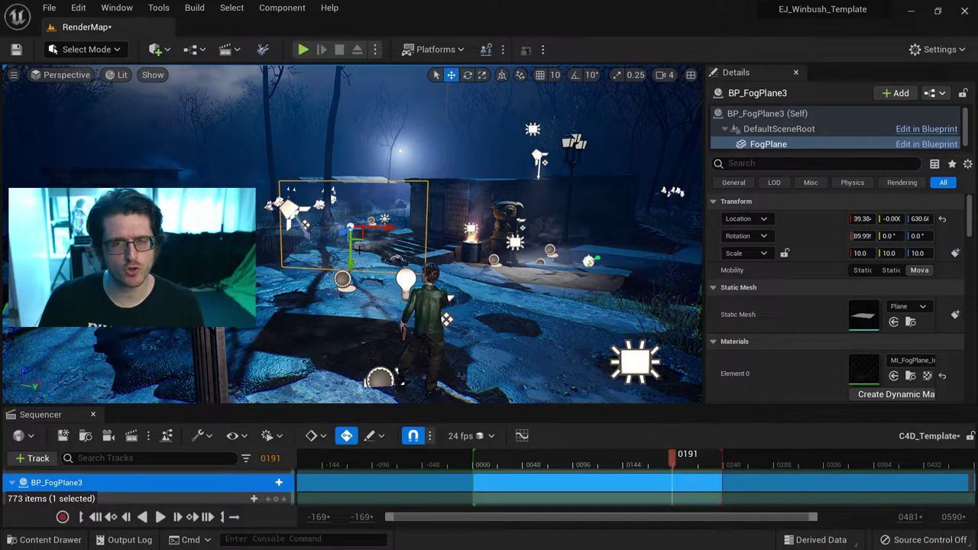
{"action": "mouse_move", "coordinate": [365, 240]}
{"action": "right_mouse_down"}
{"action": "mouse_move", "coordinate": [382, 243]}
{"action": "mouse_move", "coordinate": [321, 233]}
{"action": "mouse_move", "coordinate": [386, 229]}
{"action": "mouse_move", "coordinate": [366, 239]}
{"action": "right_mouse_up"}
{"action": "key", "text": "w"}
{"action": "right_click_drag", "start_coordinate": [361, 203], "coordinate": [372, 211]}
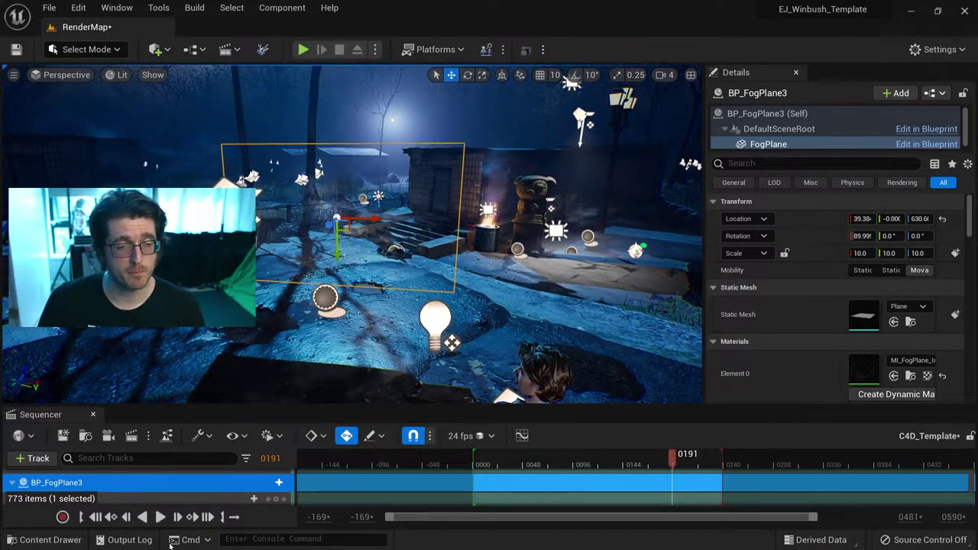
Step: Lock the viewport to the camera cuts and scrub through the sequence to review the shot, including the RainMap version
{"action": "scroll", "coordinate": [175, 497], "scroll_direction": "up", "scroll_amount": 3}
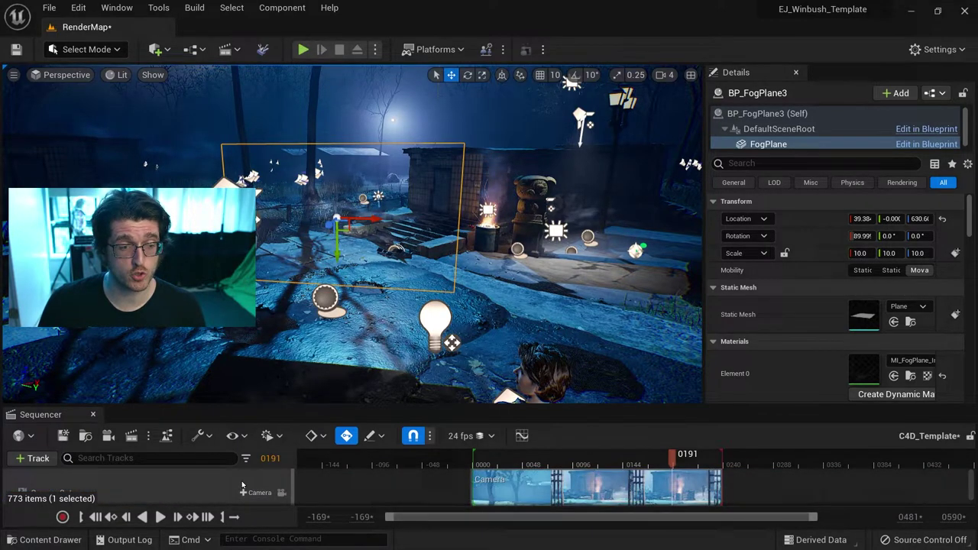
{"action": "left_click", "coordinate": [281, 493]}
{"action": "left_click_drag", "start_coordinate": [531, 459], "coordinate": [640, 454]}
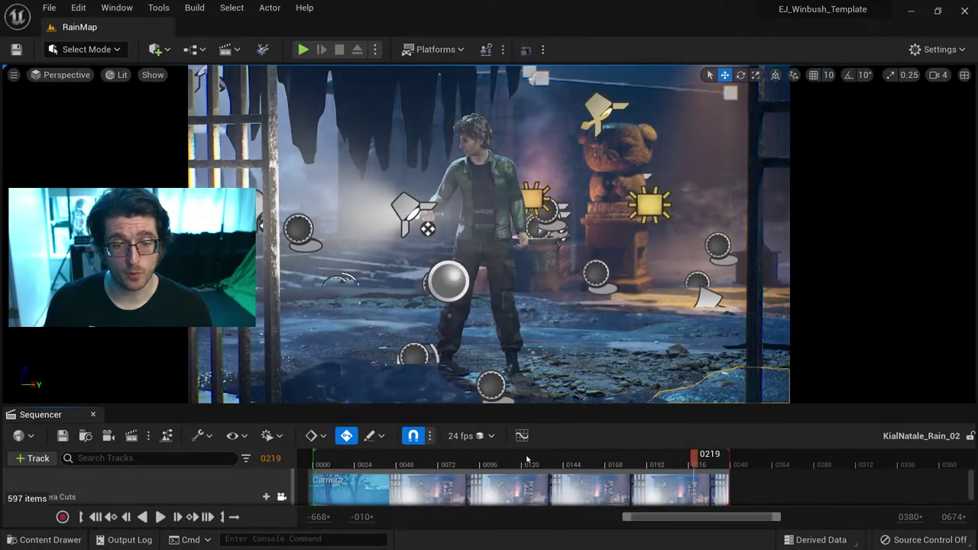
{"action": "left_click_drag", "start_coordinate": [694, 456], "coordinate": [498, 456]}
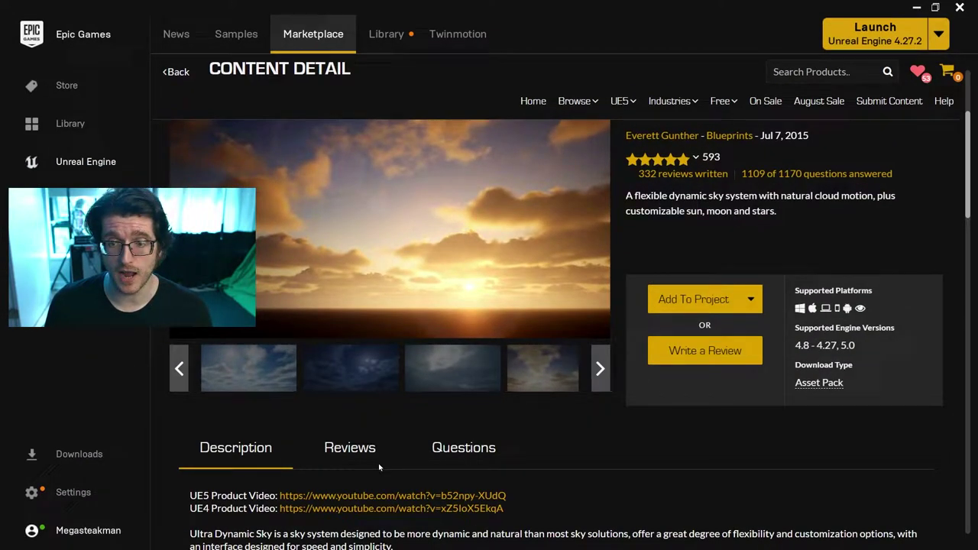
Step: Switch to the Epic Games Launcher, review the Ultra Dynamic Sky product page and return to Unreal Engine
{"action": "scroll", "coordinate": [647, 384], "scroll_direction": "up", "scroll_amount": 3}
{"action": "scroll", "coordinate": [672, 375], "scroll_direction": "down", "scroll_amount": 1}
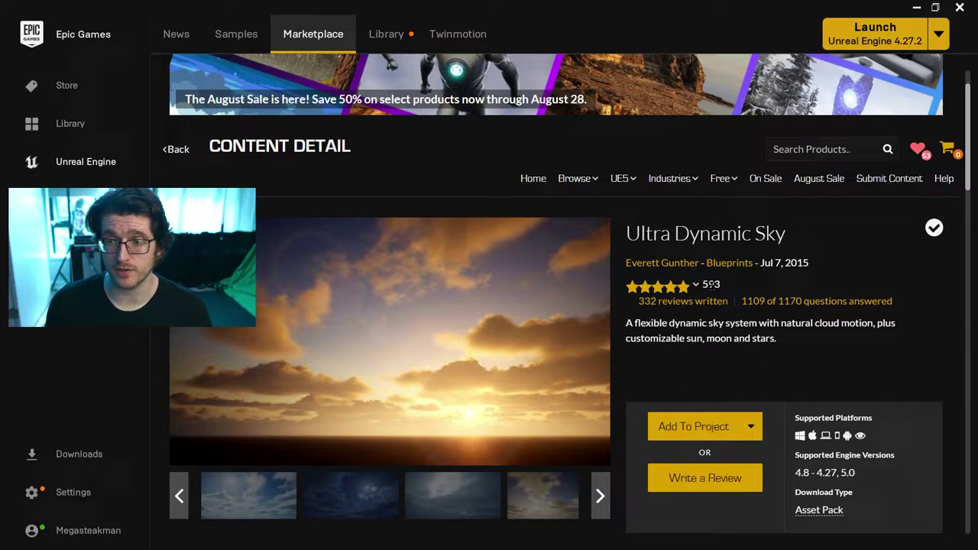
{"action": "scroll", "coordinate": [728, 354], "scroll_direction": "down", "scroll_amount": 3}
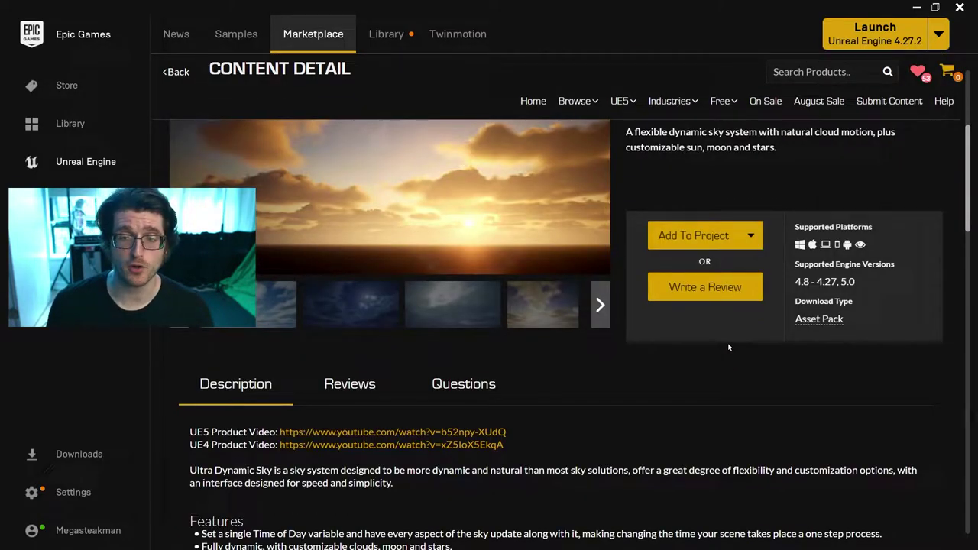
{"action": "left_click", "coordinate": [917, 7]}
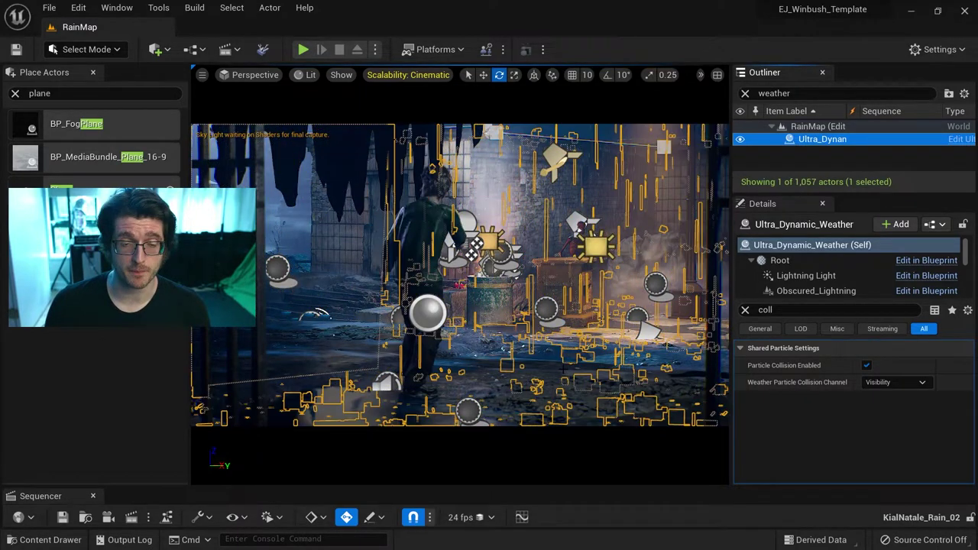
Step: Select the Lars mesh component of the Lars_BP character and examine its collision presets and related collision settings
{"action": "left_click", "coordinate": [472, 247]}
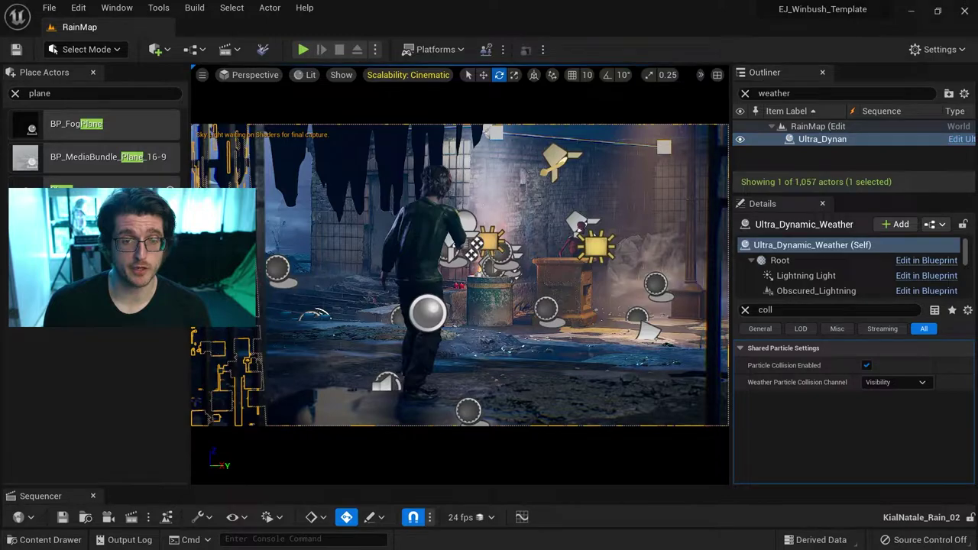
{"action": "left_click", "coordinate": [795, 279]}
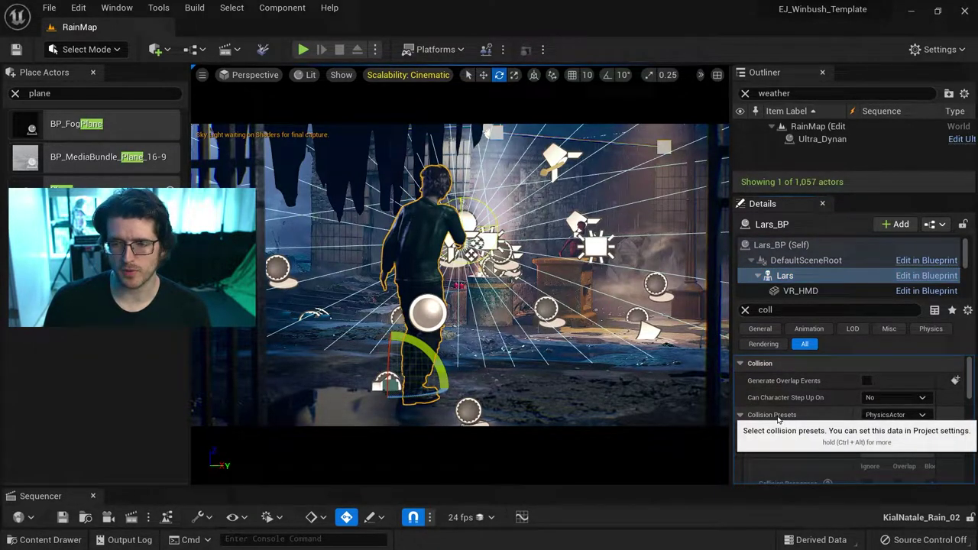
{"action": "left_click", "coordinate": [897, 418]}
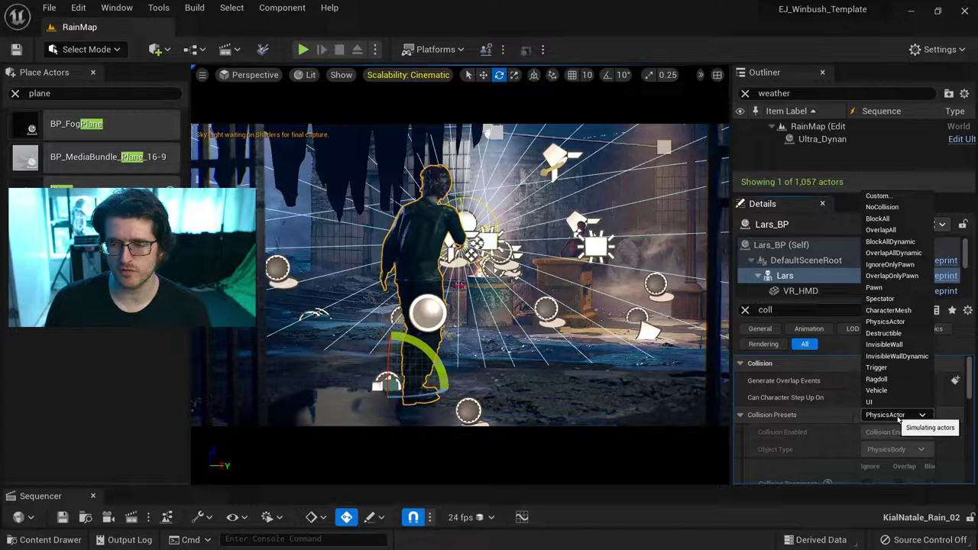
{"action": "left_click", "coordinate": [937, 420]}
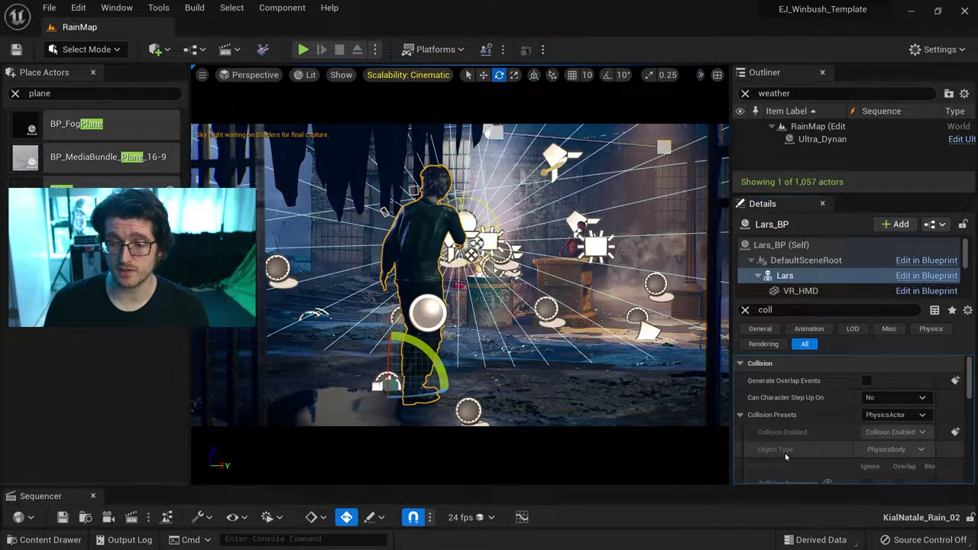
{"action": "scroll", "coordinate": [786, 456], "scroll_direction": "down", "scroll_amount": 6}
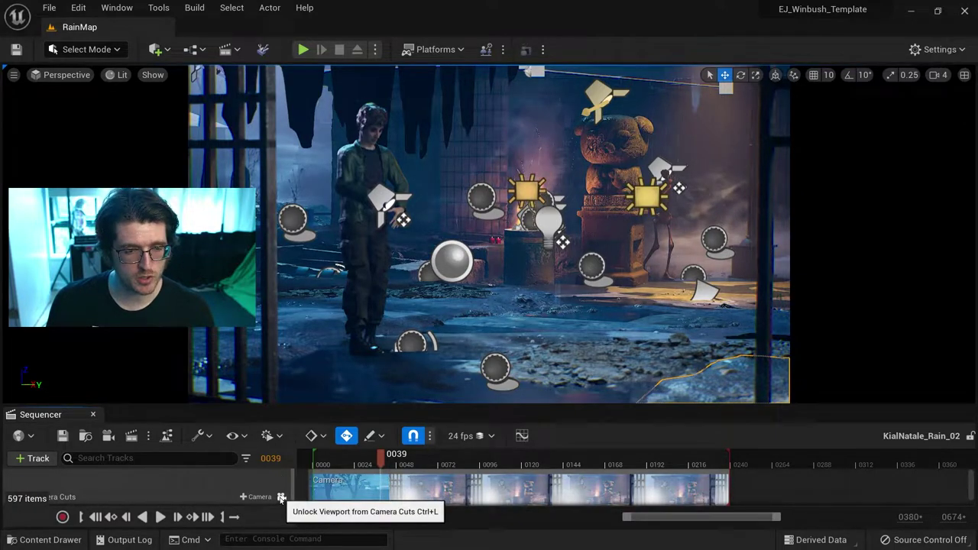
Step: Unlock the viewport from the camera cuts, turn off Game Settings exposure and view the wet ground between the gates
{"action": "left_click", "coordinate": [282, 497]}
{"action": "right_click_drag", "start_coordinate": [489, 234], "coordinate": [412, 252]}
{"action": "left_click", "coordinate": [119, 75]}
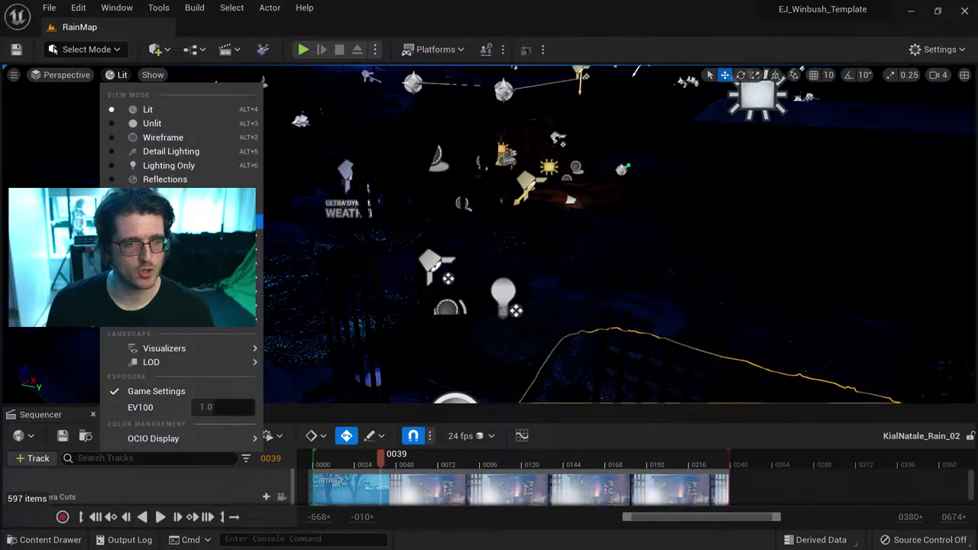
{"action": "left_click", "coordinate": [123, 391]}
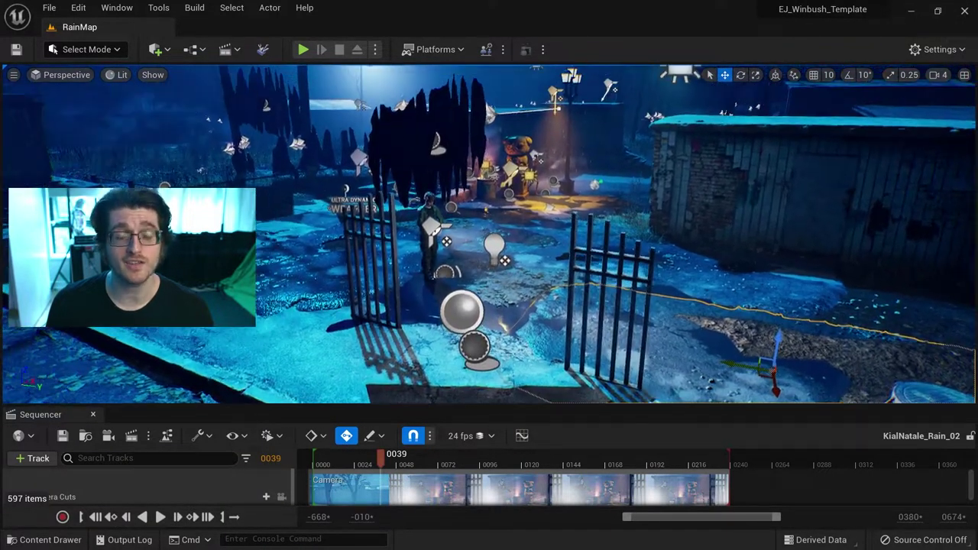
{"action": "right_click_drag", "start_coordinate": [456, 242], "coordinate": [463, 250]}
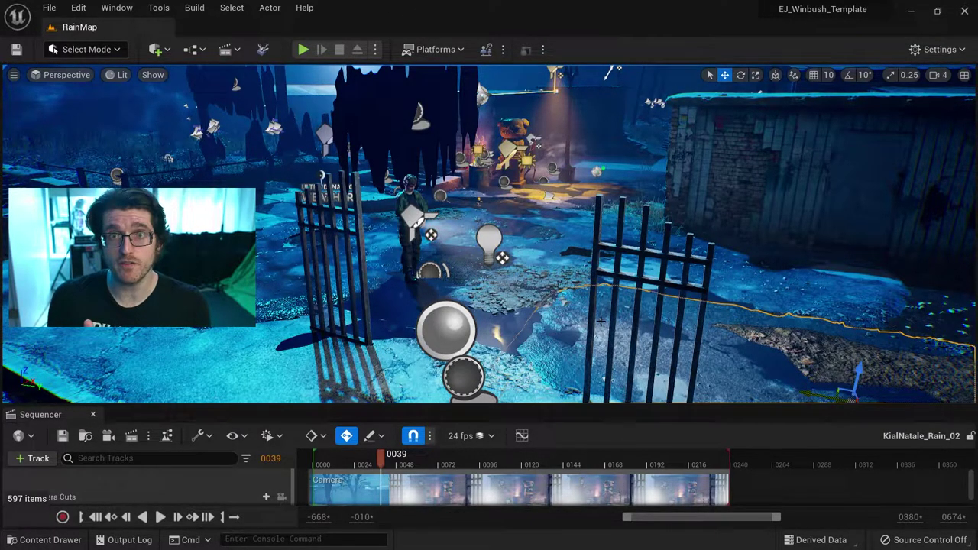
{"action": "right_click_drag", "start_coordinate": [463, 250], "coordinate": [428, 290]}
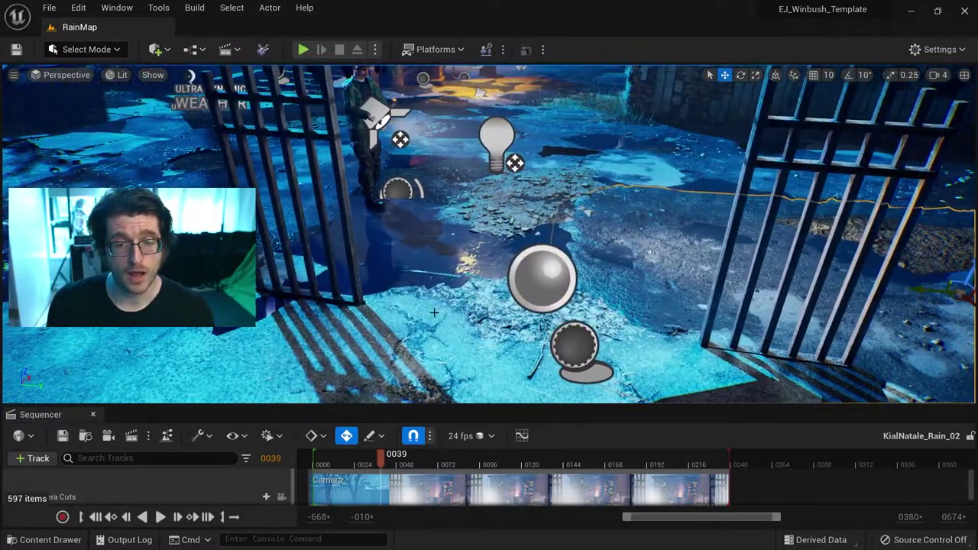
Step: Select the flat plane forming the puddle between the gates, try moving it vertically and undo the move
{"action": "left_click", "coordinate": [498, 326]}
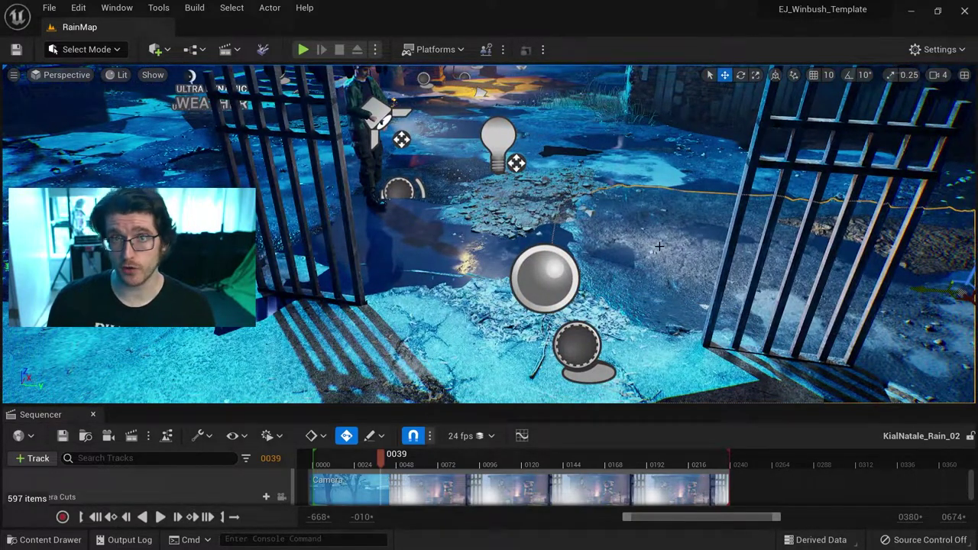
{"action": "left_click", "coordinate": [440, 258]}
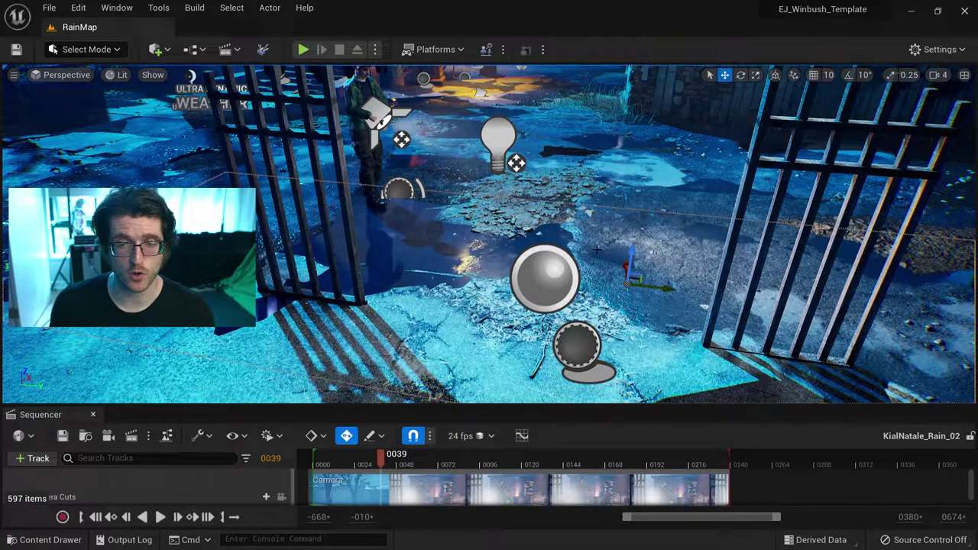
{"action": "left_click_drag", "start_coordinate": [631, 256], "coordinate": [638, 248]}
{"action": "key", "text": "ctrl+z"}
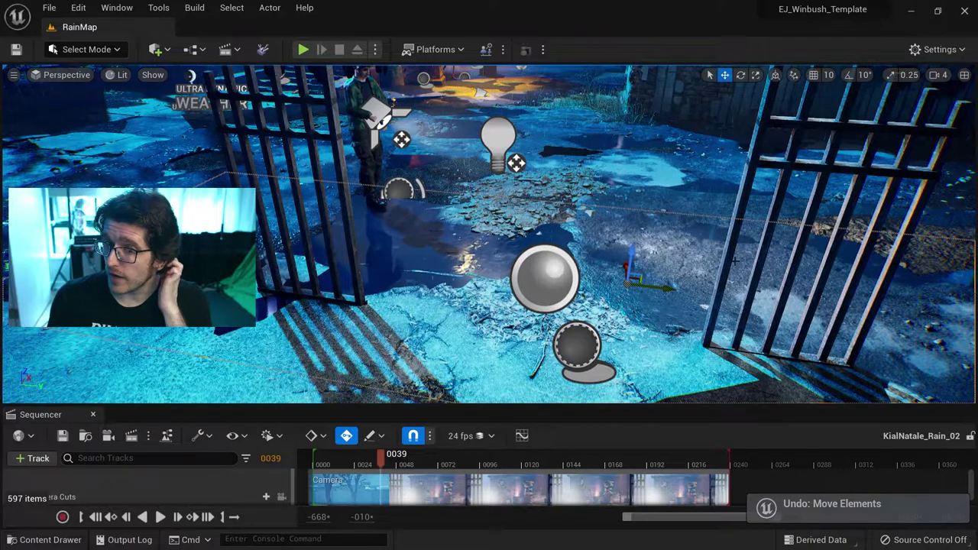
Step: Open the ground mesh's material instance MI_Asphalt_02b, try lowering its Wetness value and close the material editor
{"action": "left_click", "coordinate": [668, 254]}
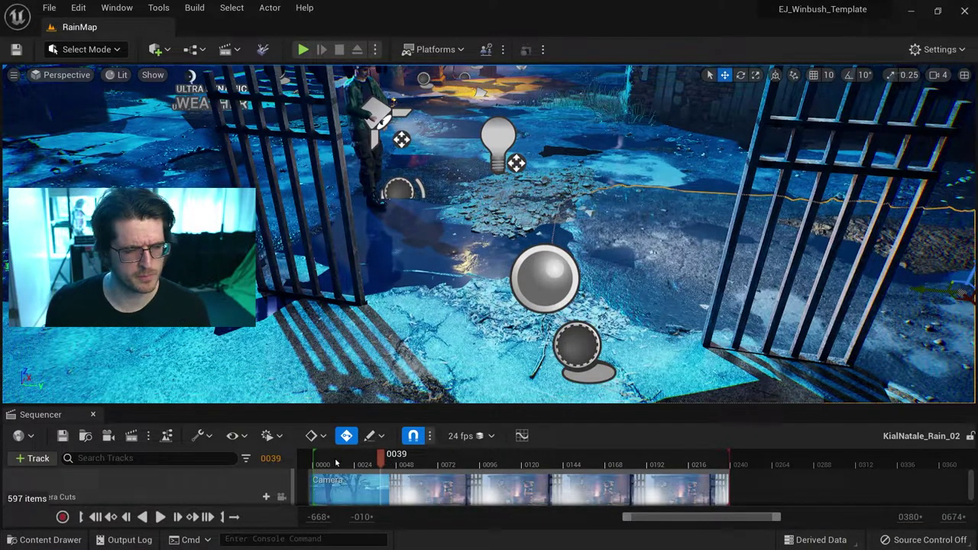
{"action": "key", "text": "ctrl+space"}
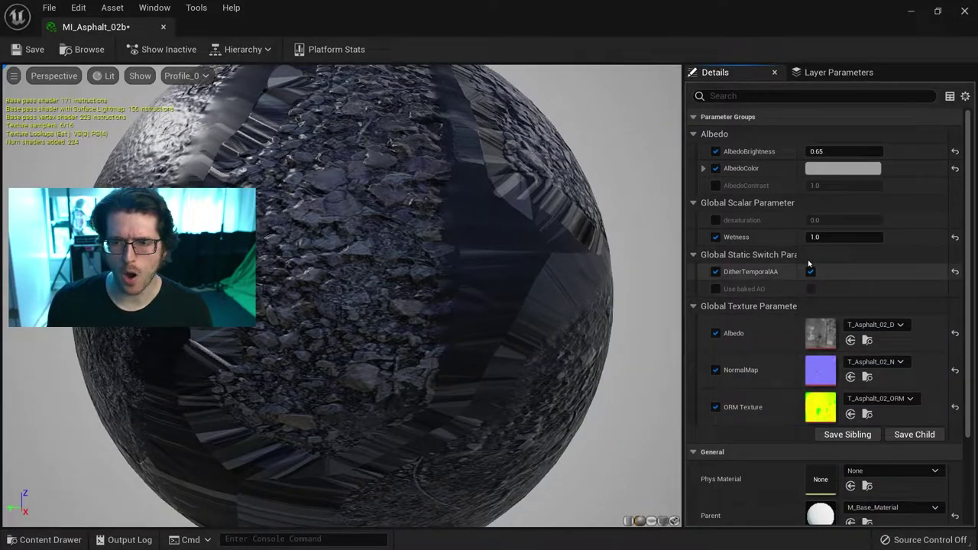
{"action": "left_click_drag", "start_coordinate": [816, 237], "coordinate": [731, 240]}
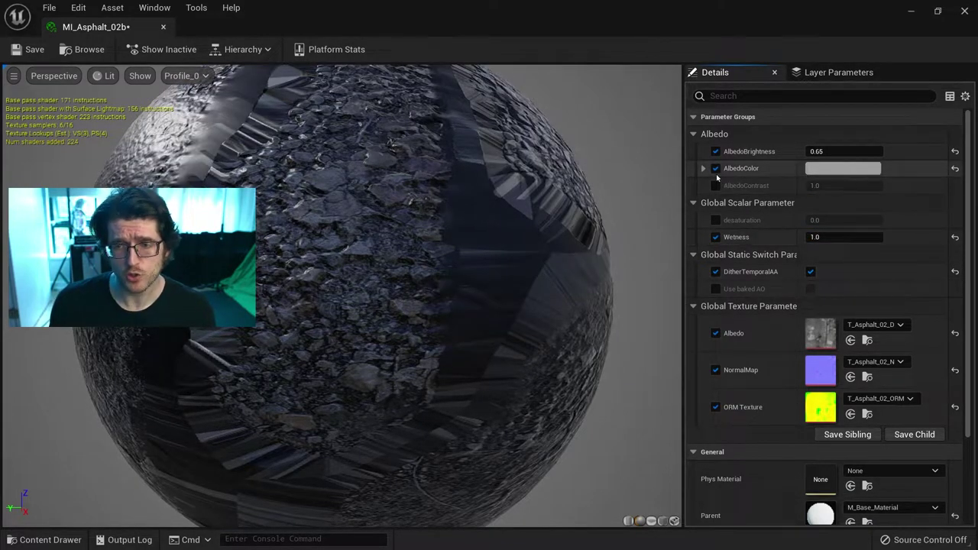
{"action": "left_click", "coordinate": [965, 10]}
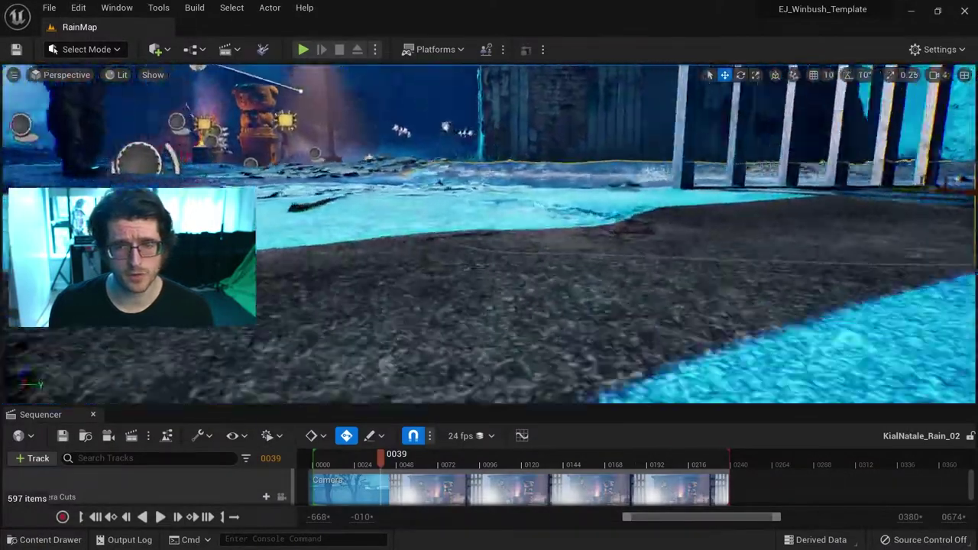
Step: Lock the viewport back to the camera cuts with Game Settings exposure enabled and go to frame 0005 of the sequence
{"action": "mouse_move", "coordinate": [489, 234]}
{"action": "right_mouse_down"}
{"action": "mouse_move", "coordinate": [489, 290]}
{"action": "mouse_move", "coordinate": [451, 268]}
{"action": "mouse_move", "coordinate": [451, 252]}
{"action": "mouse_move", "coordinate": [489, 234]}
{"action": "right_mouse_up"}
{"action": "right_click_drag", "start_coordinate": [426, 167], "coordinate": [425, 166]}
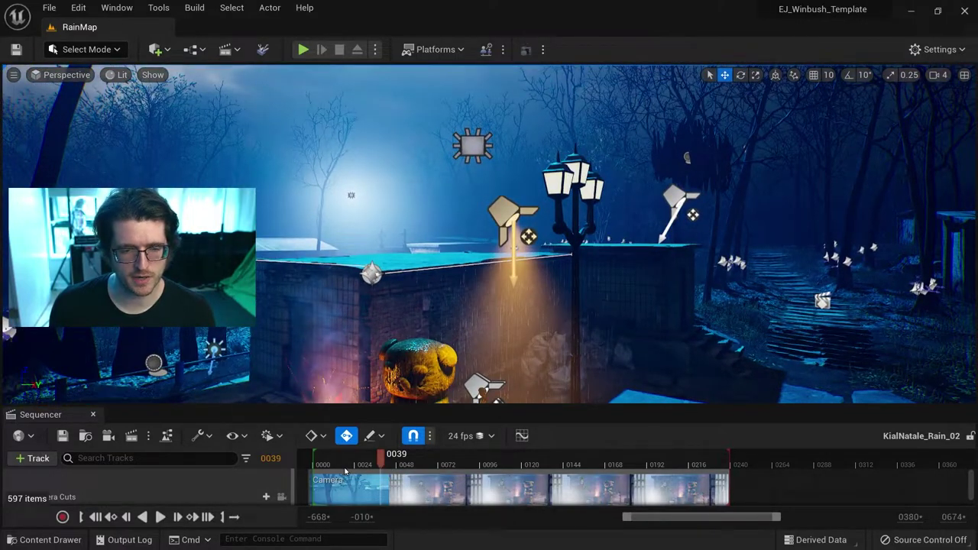
{"action": "left_click", "coordinate": [283, 497]}
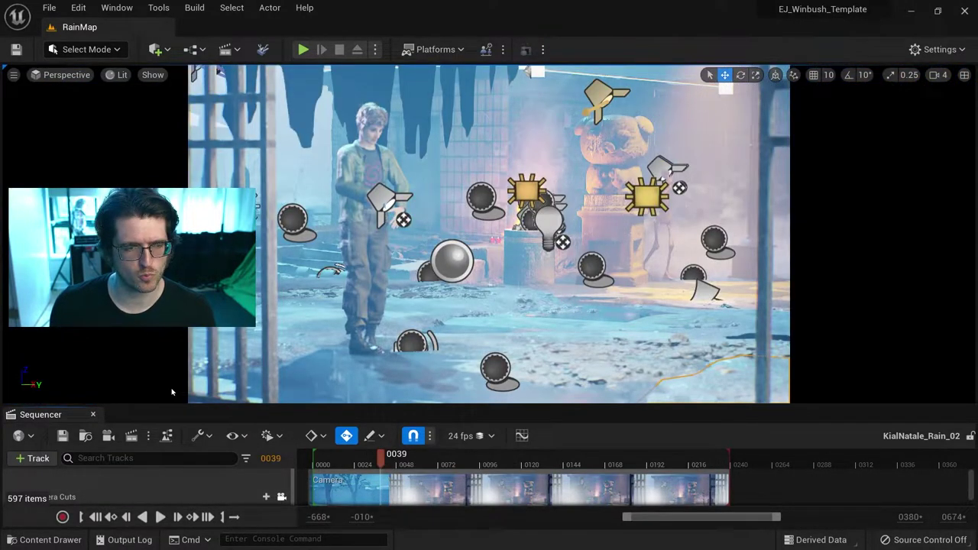
{"action": "left_click", "coordinate": [117, 75]}
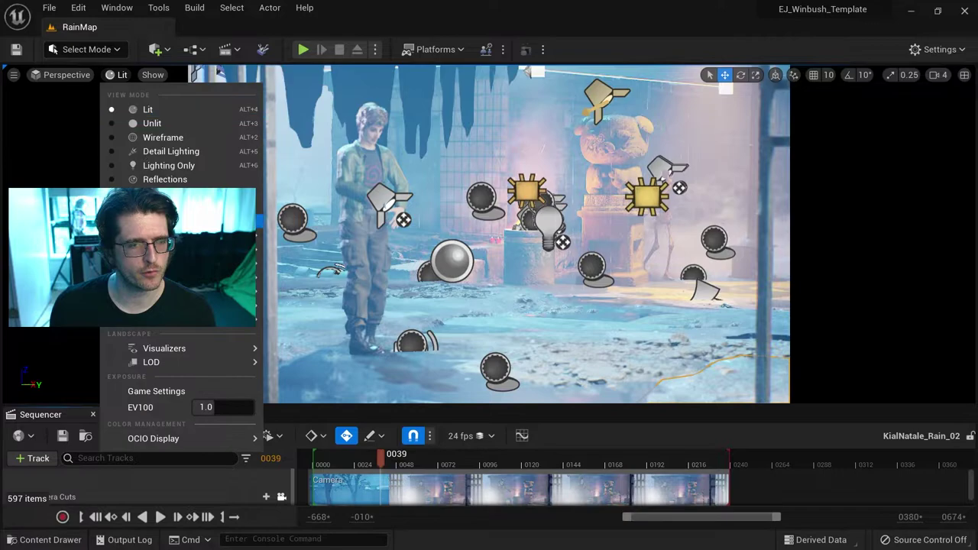
{"action": "left_click", "coordinate": [160, 392]}
{"action": "left_click", "coordinate": [323, 459]}
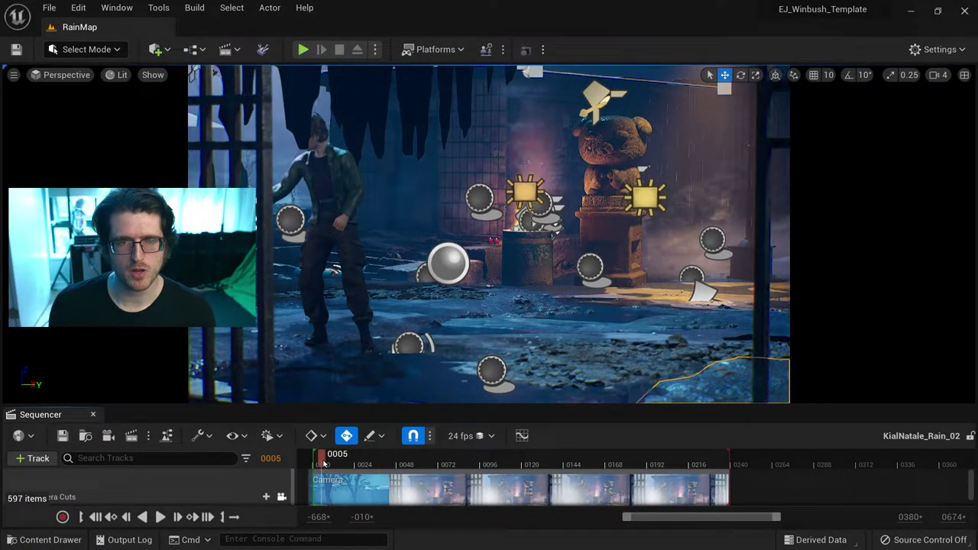
Step: Play the sequence in stages from frame 0005, scrubbing back to about frame 0106 to watch the character walk past the puddle
{"action": "key", "text": "space"}
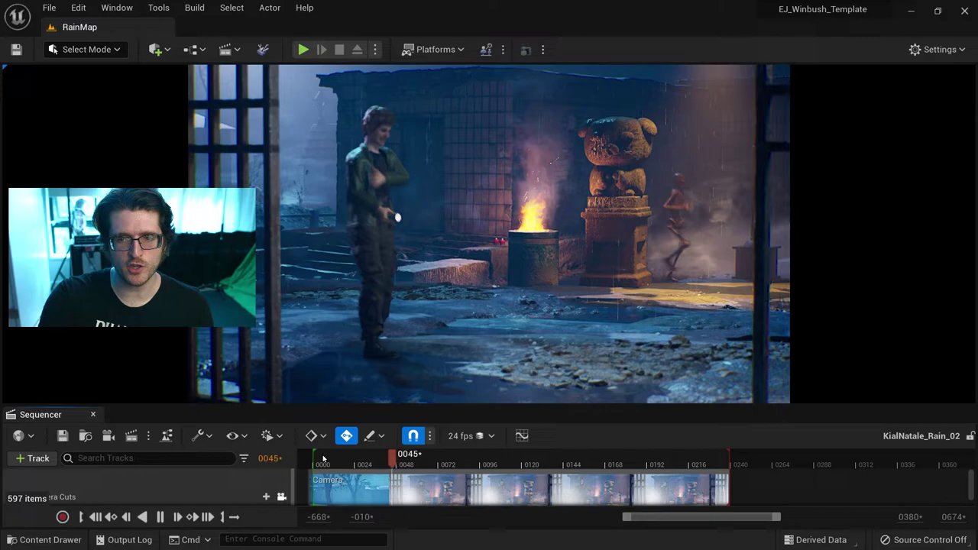
{"action": "key", "text": "space"}
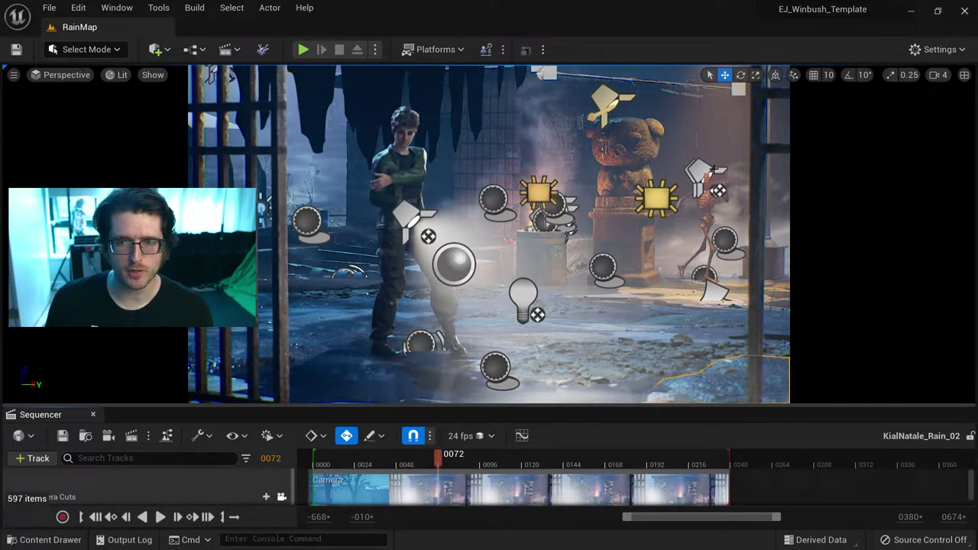
{"action": "key", "text": "space"}
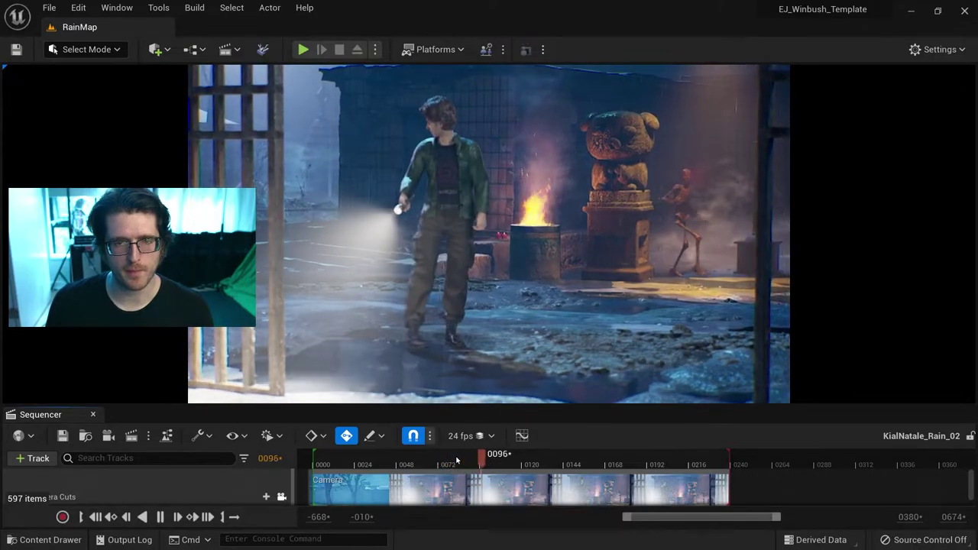
{"action": "key", "text": "space"}
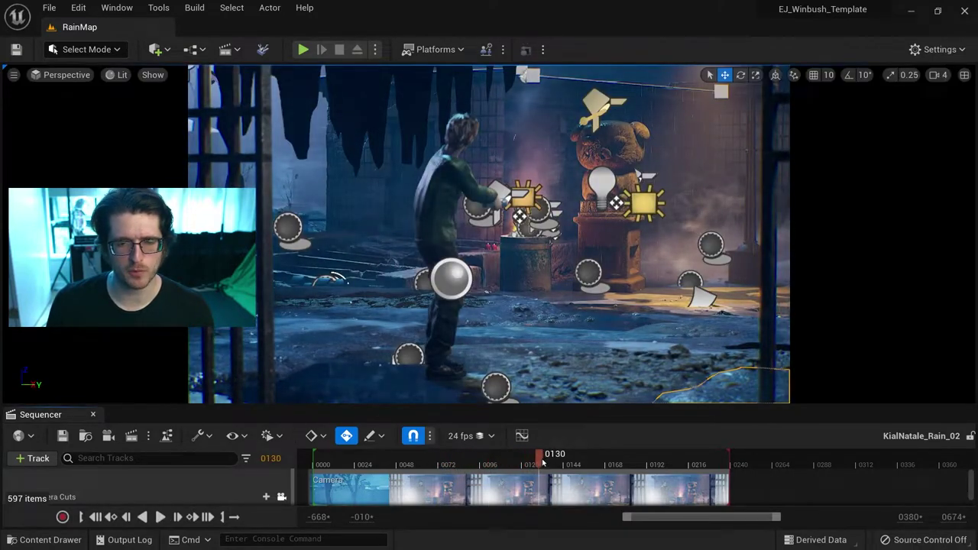
{"action": "left_click_drag", "start_coordinate": [543, 463], "coordinate": [498, 463]}
{"action": "key", "text": "space"}
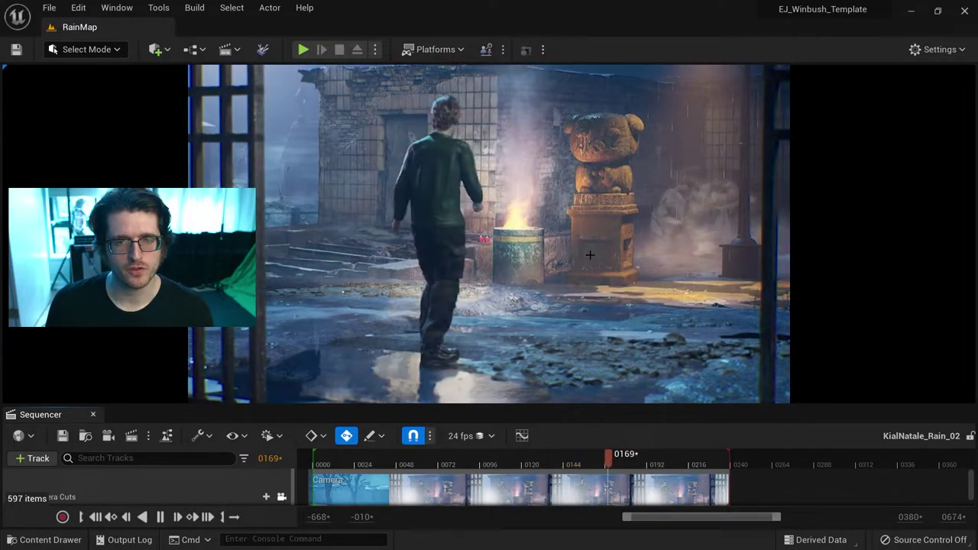
{"action": "key", "text": "space"}
Step: Replay the sequence from frames 0174 and 0138, checking the shadows and light on the character and ground
{"action": "mouse_move", "coordinate": [608, 459]}
{"action": "left_mouse_down"}
{"action": "mouse_move", "coordinate": [589, 459]}
{"action": "mouse_move", "coordinate": [617, 459]}
{"action": "left_mouse_up"}
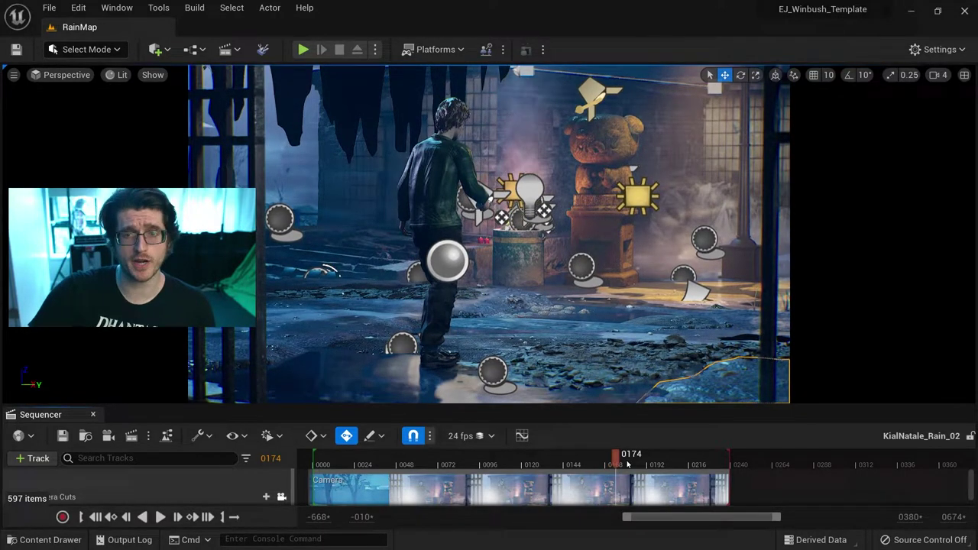
{"action": "key", "text": "space"}
{"action": "key", "text": "space"}
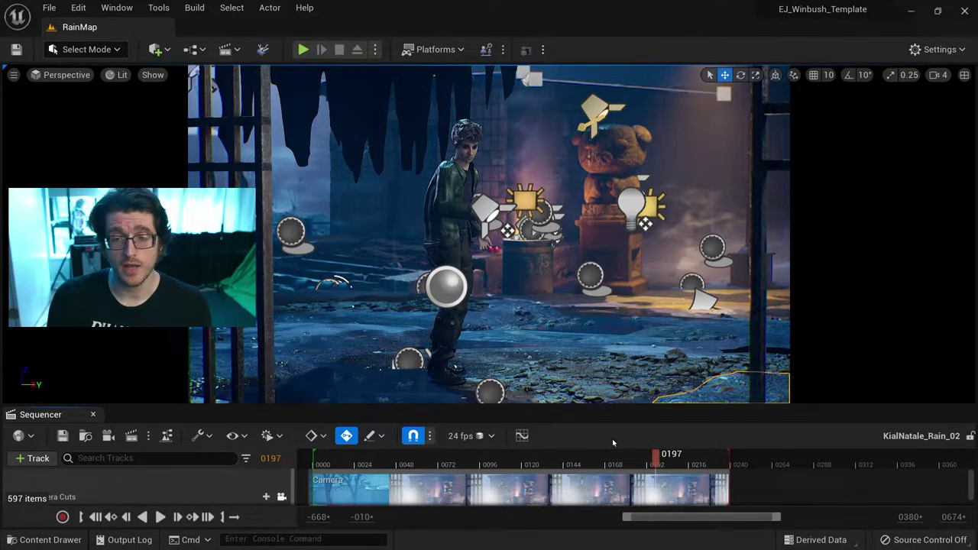
{"action": "left_click_drag", "start_coordinate": [656, 459], "coordinate": [554, 469]}
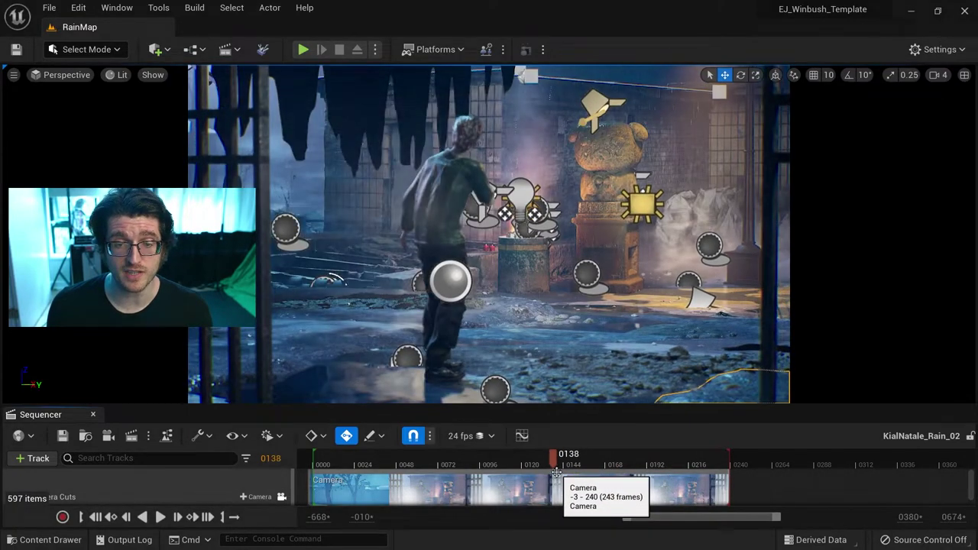
{"action": "key", "text": "space"}
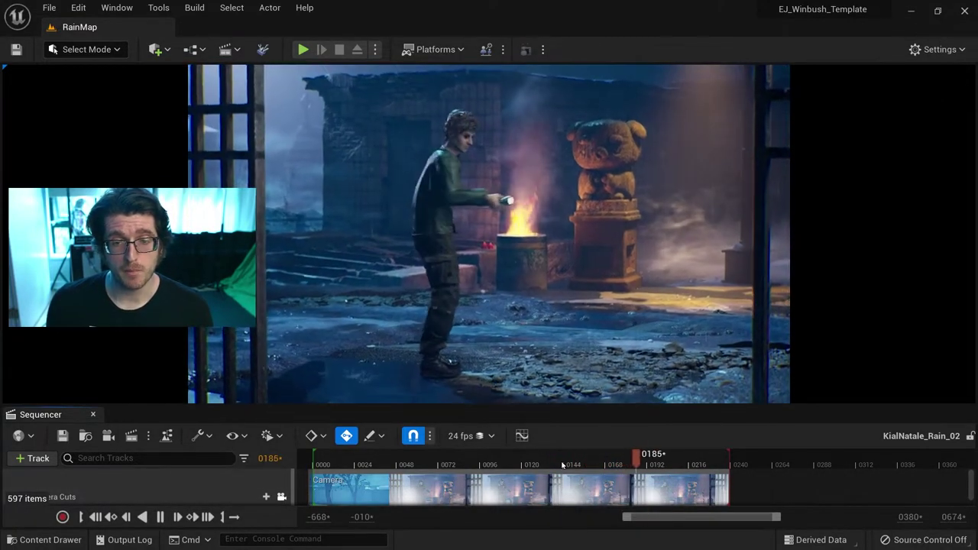
{"action": "key", "text": "space"}
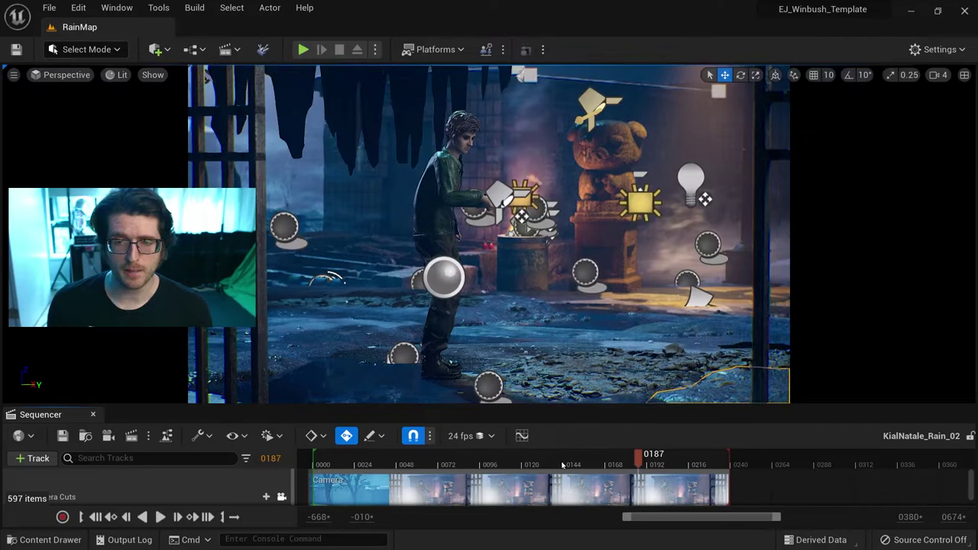
Step: Unlock the viewport from the camera cuts, disable Game Settings exposure, view the dark gobo from above and undo the last change
{"action": "left_click", "coordinate": [282, 497]}
{"action": "left_click", "coordinate": [121, 75]}
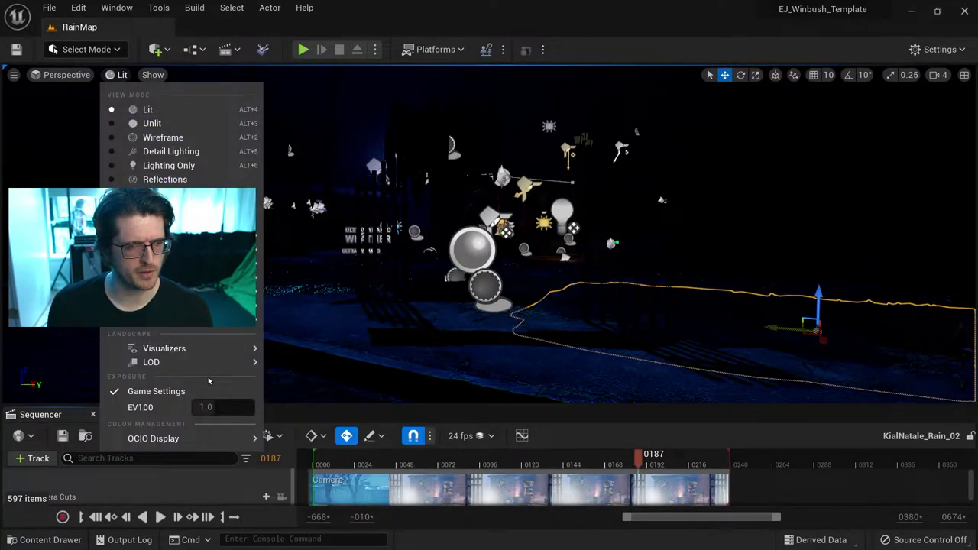
{"action": "left_click", "coordinate": [157, 389]}
{"action": "key", "text": "w"}
{"action": "right_click_drag", "start_coordinate": [560, 217], "coordinate": [581, 313]}
{"action": "key", "text": "w"}
{"action": "key", "text": "s"}
{"action": "key", "text": "s"}
{"action": "right_click_drag", "start_coordinate": [459, 260], "coordinate": [474, 268]}
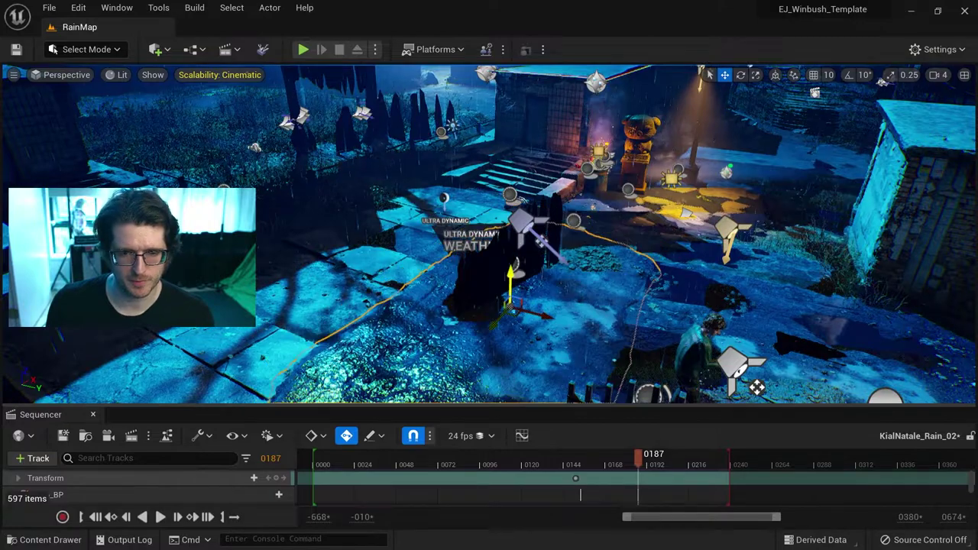
{"action": "key", "text": "ctrl+z"}
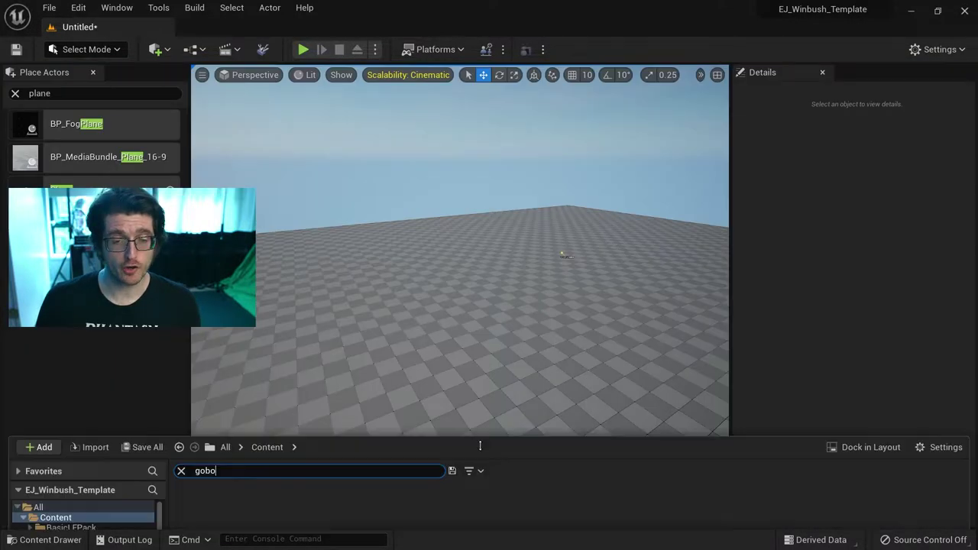
Step: Place the Gobo_BP actor above the floor of the empty level and play the level briefly to preview its shadow
{"action": "left_click_drag", "start_coordinate": [419, 360], "coordinate": [471, 136]}
{"action": "right_click_drag", "start_coordinate": [471, 298], "coordinate": [471, 244]}
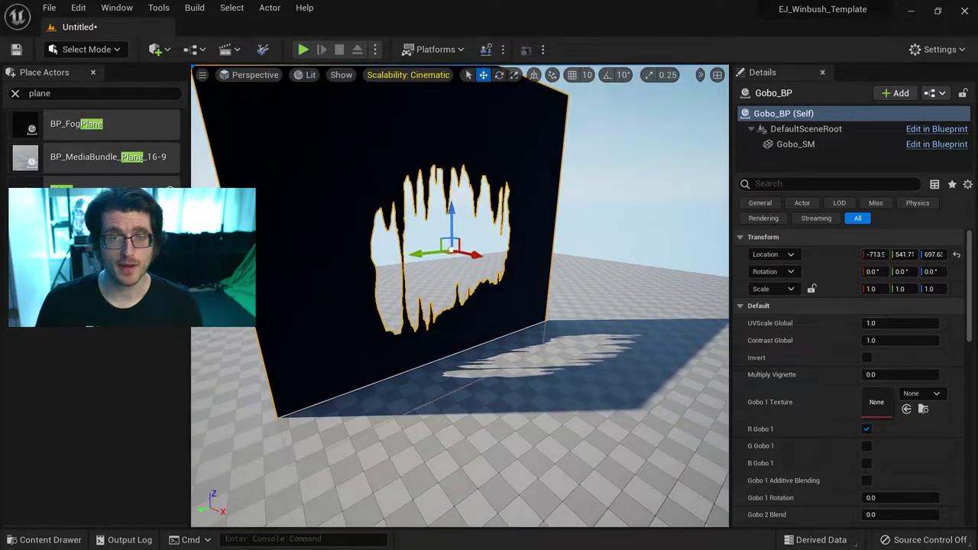
{"action": "left_click", "coordinate": [304, 49]}
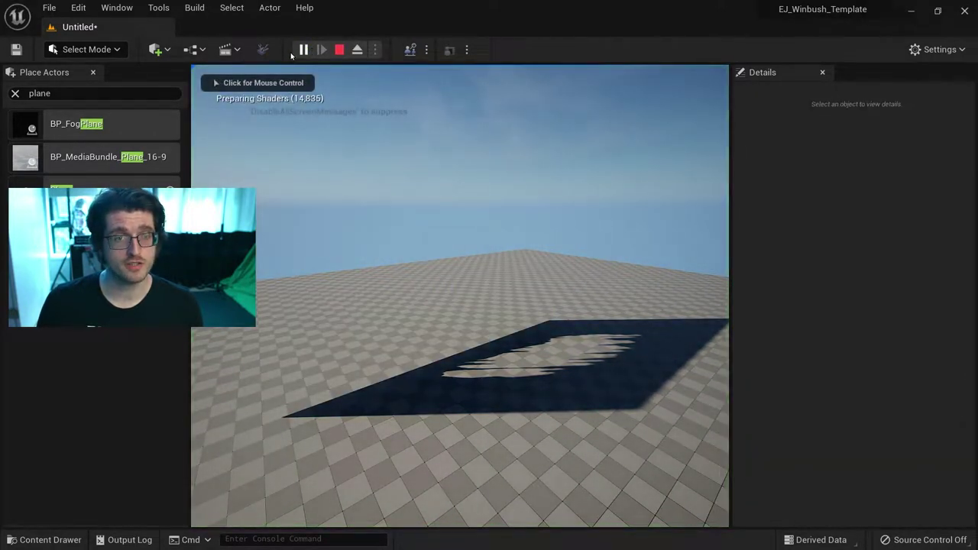
{"action": "left_click", "coordinate": [340, 49]}
{"action": "right_click_drag", "start_coordinate": [449, 249], "coordinate": [505, 252]}
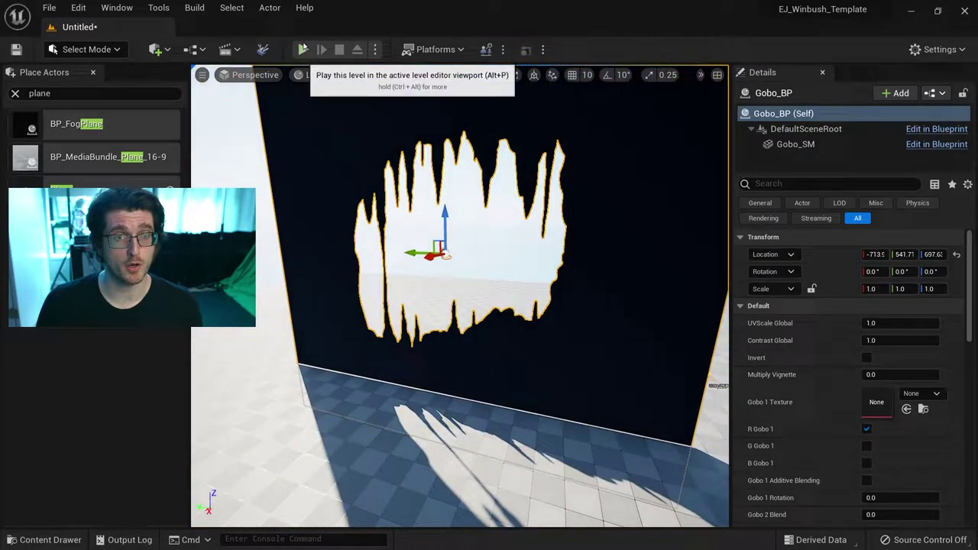
Step: Open the Gobo_BP blueprint, enable Cast Cinematic Shadow on the Gobo_SM component and return to the level
{"action": "left_click", "coordinate": [903, 145]}
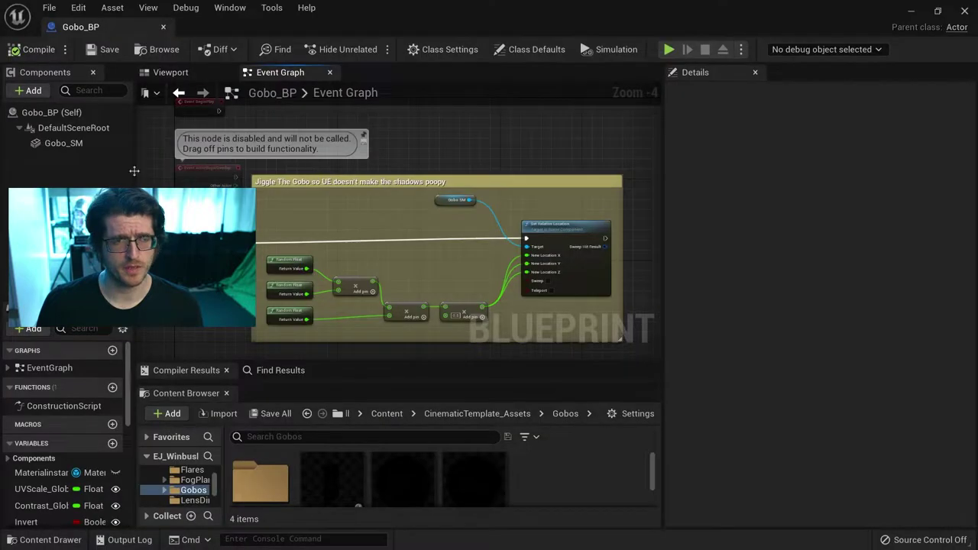
{"action": "left_click", "coordinate": [63, 143]}
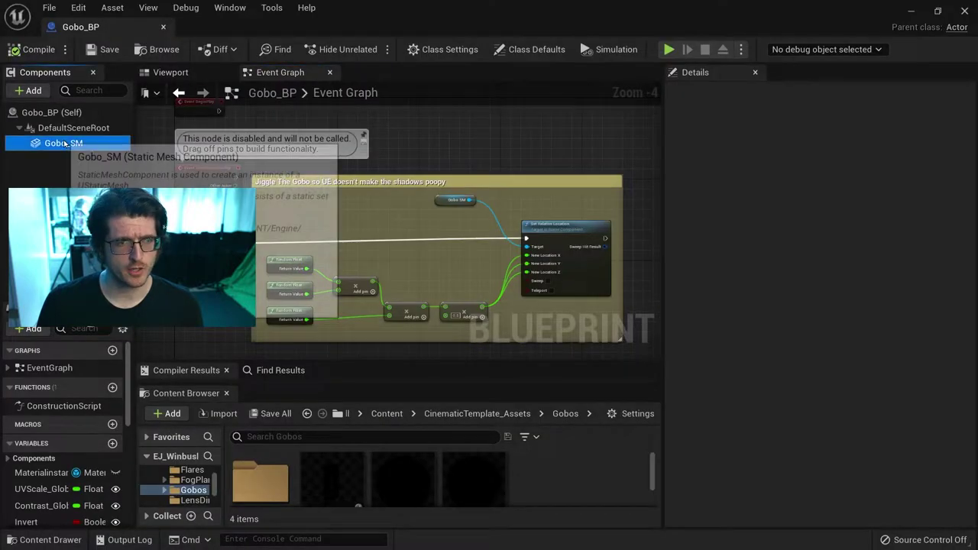
{"action": "scroll", "coordinate": [854, 434], "scroll_direction": "down", "scroll_amount": 5}
{"action": "scroll", "coordinate": [855, 434], "scroll_direction": "down", "scroll_amount": 15}
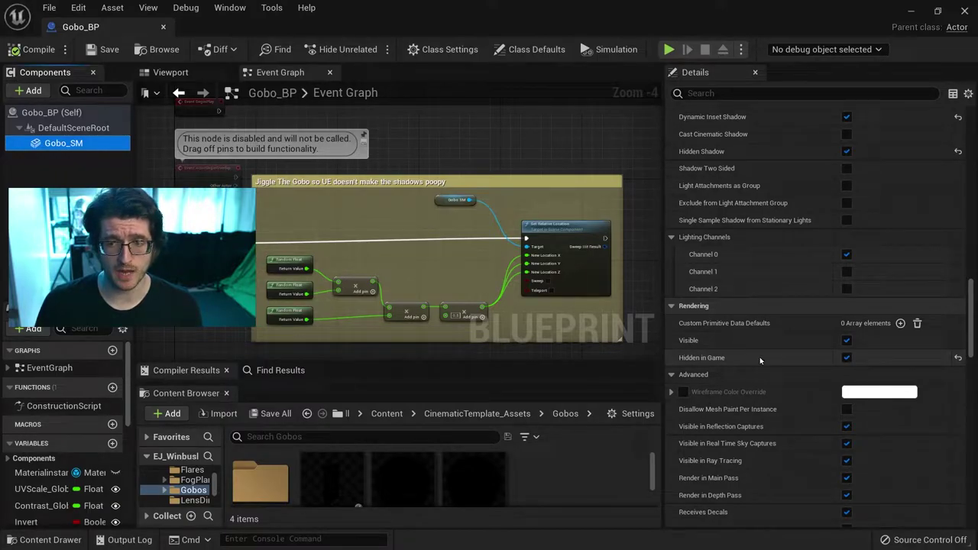
{"action": "scroll", "coordinate": [760, 357], "scroll_direction": "up", "scroll_amount": 5}
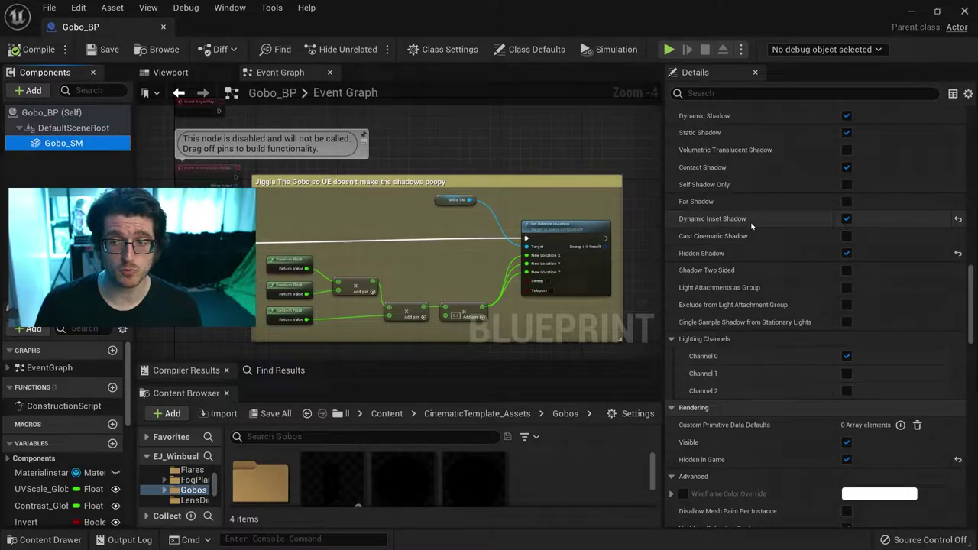
{"action": "left_click", "coordinate": [847, 236]}
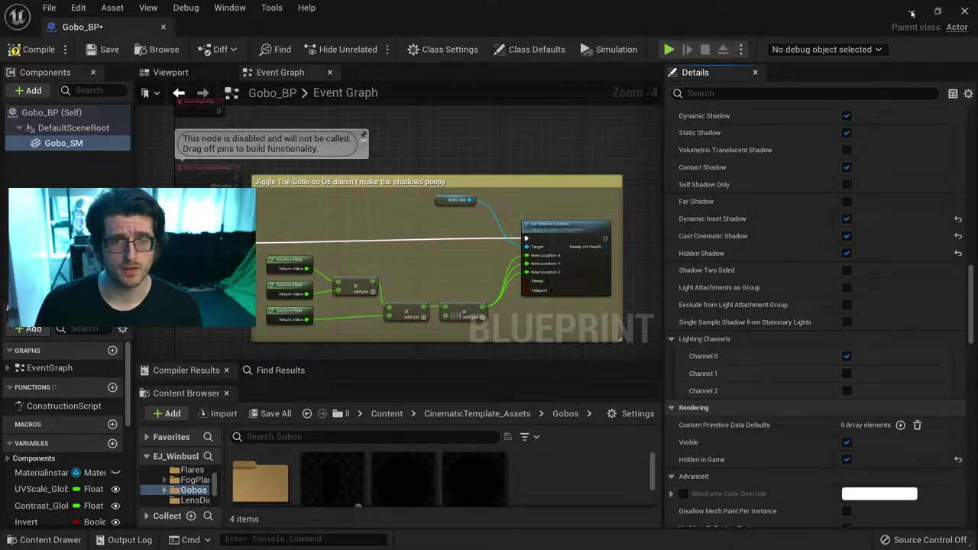
{"action": "left_click", "coordinate": [912, 13]}
Step: Enable B Gobo 1 alongside R Gobo 1, try G Gobo 1 and turn it off again, and enable Invert on the gobo
{"action": "right_click_drag", "start_coordinate": [489, 298], "coordinate": [607, 261]}
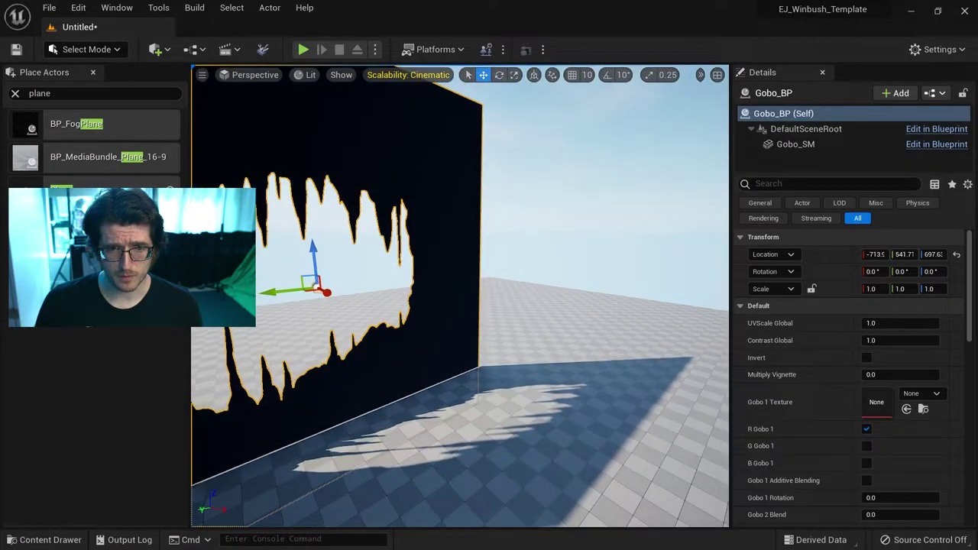
{"action": "right_click_drag", "start_coordinate": [413, 311], "coordinate": [393, 313]}
{"action": "left_click", "coordinate": [867, 445]}
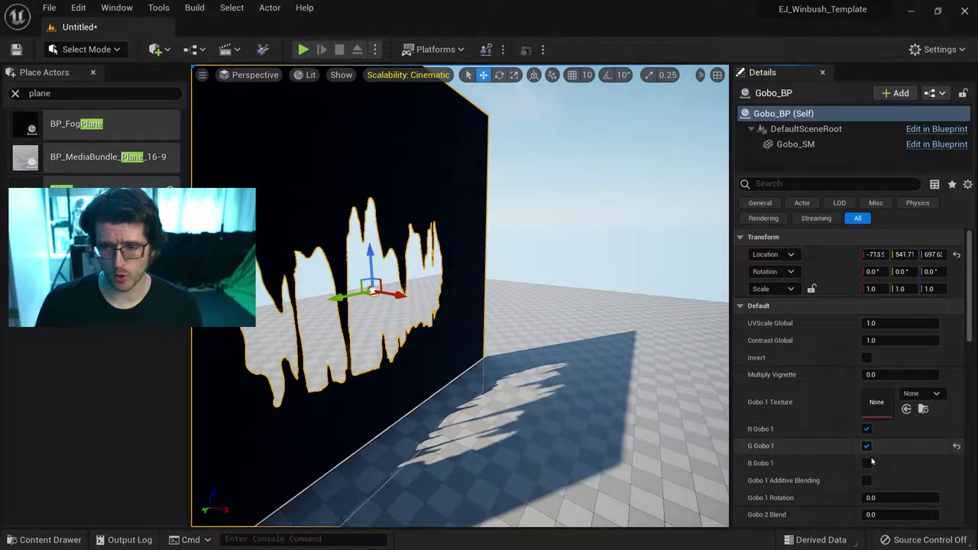
{"action": "left_click", "coordinate": [870, 463]}
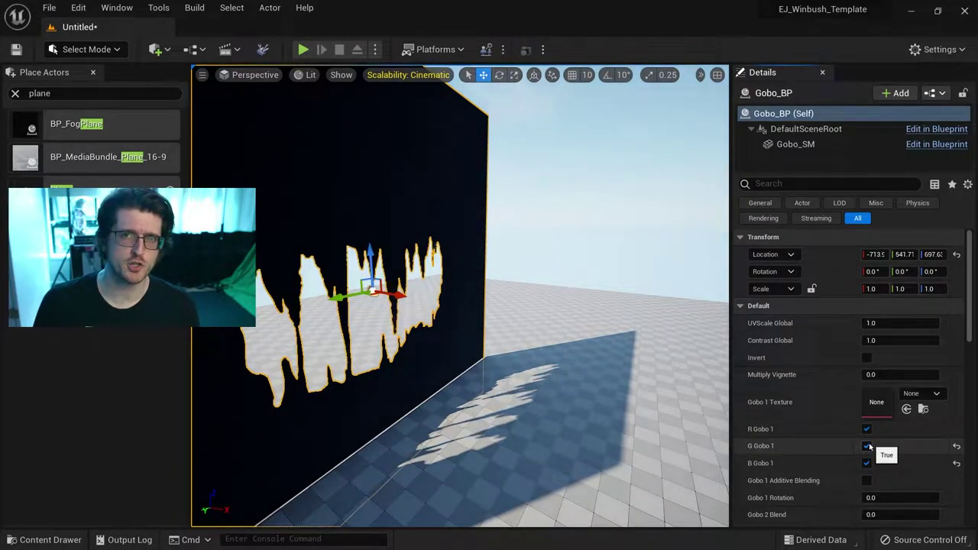
{"action": "left_click", "coordinate": [867, 447]}
{"action": "left_click", "coordinate": [867, 359]}
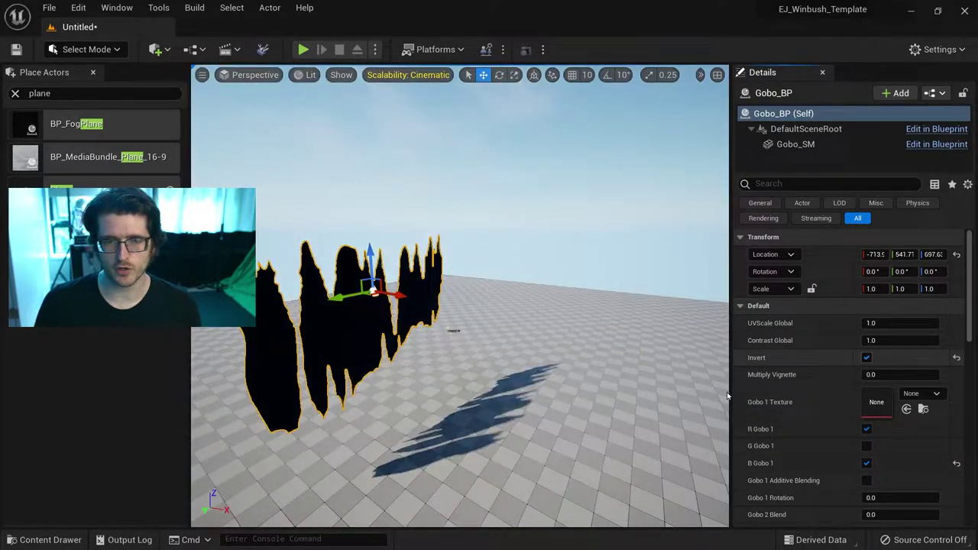
{"action": "right_click_drag", "start_coordinate": [458, 338], "coordinate": [409, 336]}
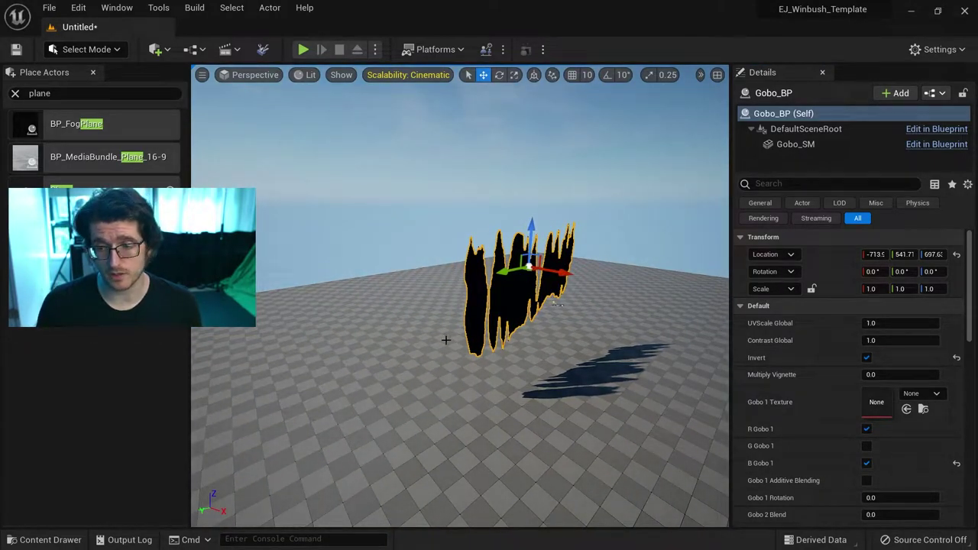
{"action": "right_click_drag", "start_coordinate": [458, 305], "coordinate": [390, 323]}
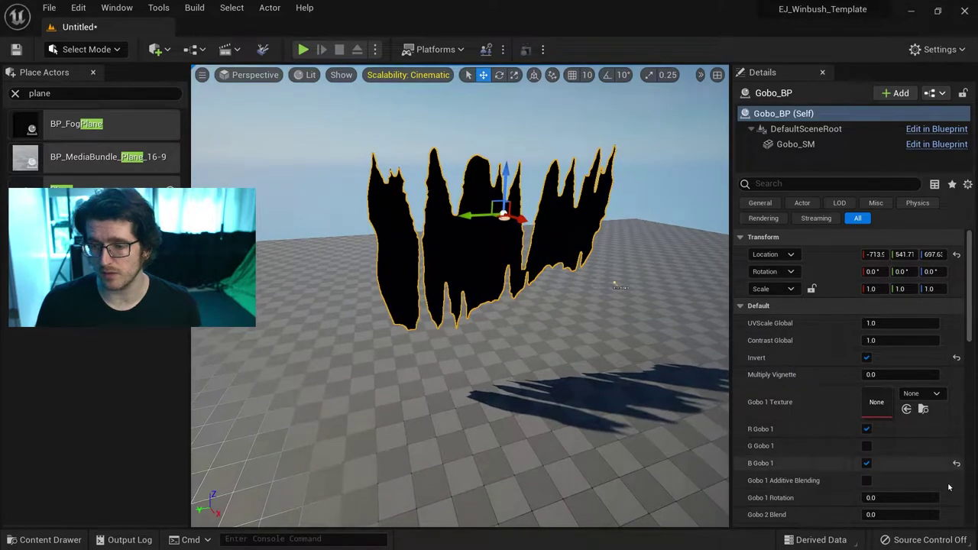
Step: Set Gobo 1 Rotation to 0.3776 and Gobo 2 Blend to -1.312449, and enable G Gobo 1 and Gobo 1 Additive Blending
{"action": "scroll", "coordinate": [851, 393], "scroll_direction": "down", "scroll_amount": 3}
{"action": "left_click_drag", "start_coordinate": [863, 438], "coordinate": [911, 451]}
{"action": "left_click", "coordinate": [867, 385]}
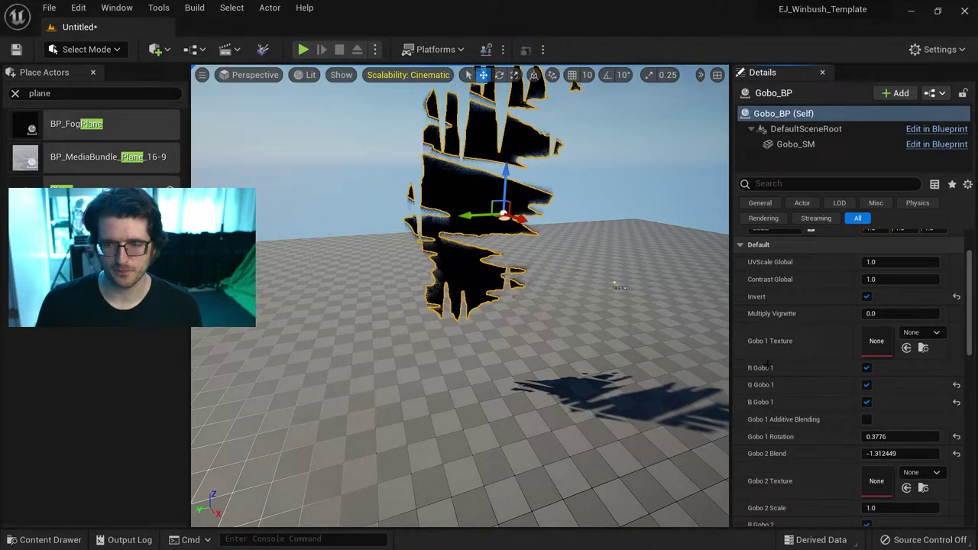
{"action": "left_click", "coordinate": [867, 419]}
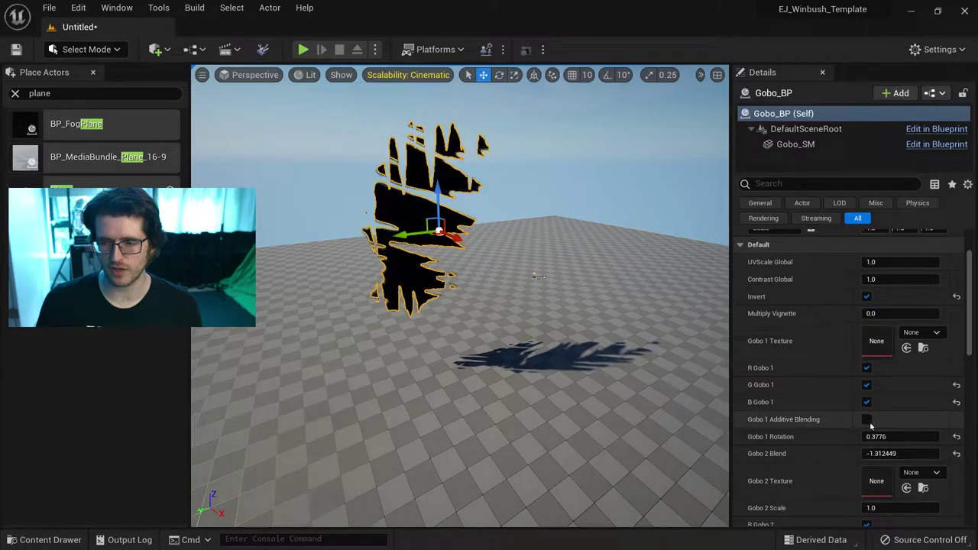
Step: Move the gobo sideways and slightly down in its own plane, and play the level briefly to preview its shadow
{"action": "right_click_drag", "start_coordinate": [511, 273], "coordinate": [336, 271]}
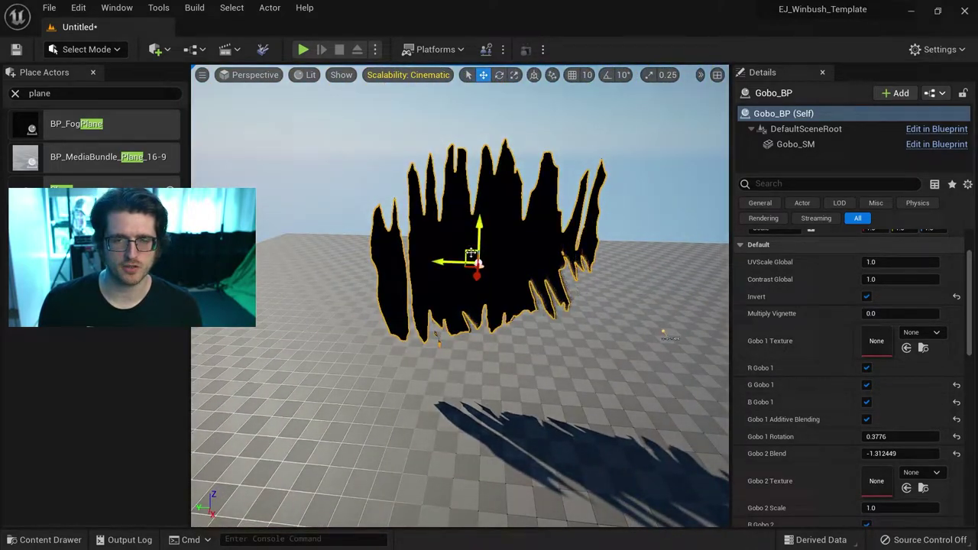
{"action": "left_click_drag", "start_coordinate": [472, 255], "coordinate": [548, 278]}
{"action": "right_click_drag", "start_coordinate": [581, 321], "coordinate": [620, 314]}
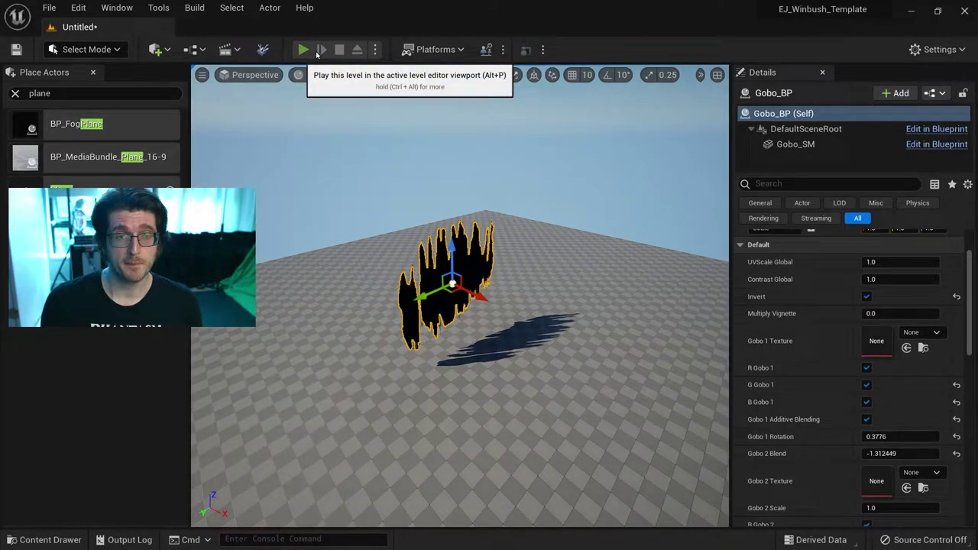
{"action": "left_click", "coordinate": [316, 53]}
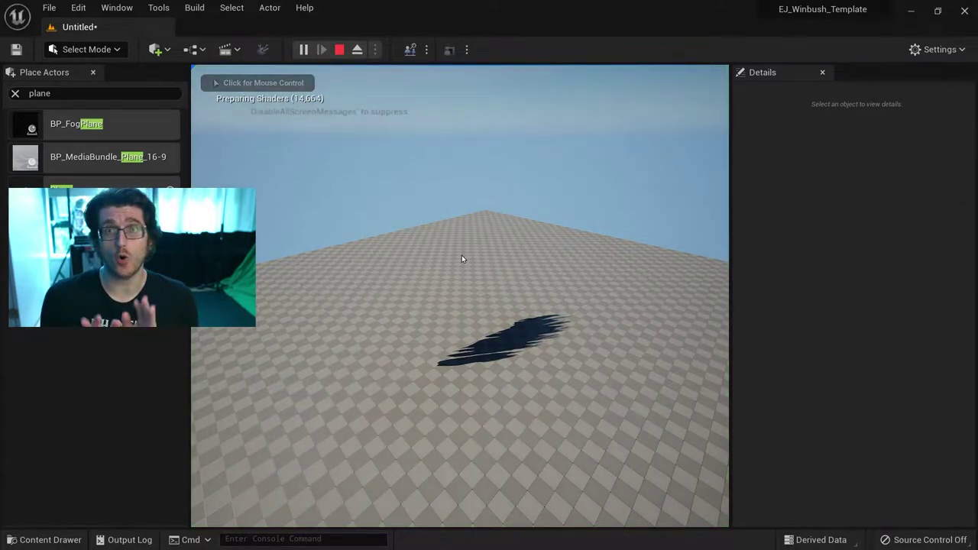
{"action": "key", "text": "Escape"}
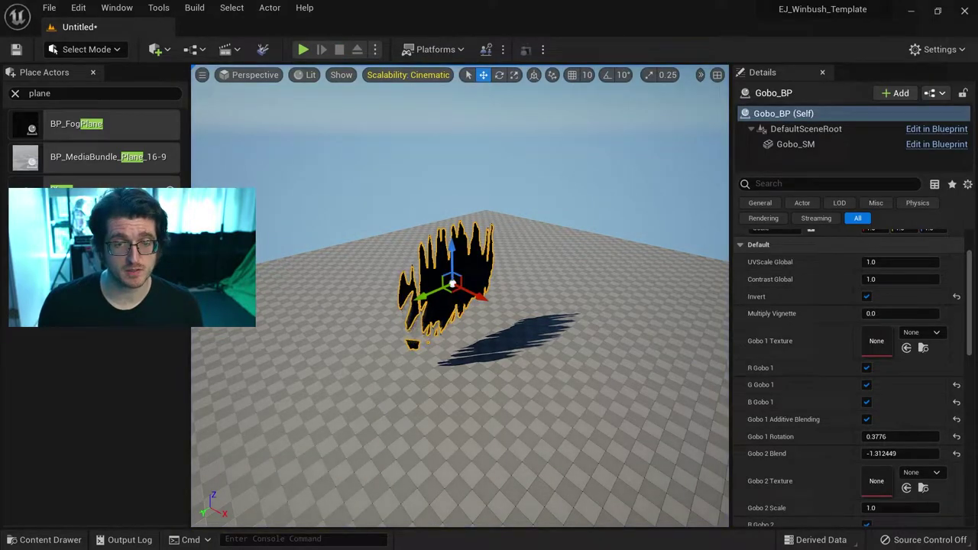
Step: Rotate the gobo and view its shadow up close at floor level
{"action": "mouse_move", "coordinate": [458, 290]}
{"action": "right_mouse_down"}
{"action": "mouse_move", "coordinate": [466, 305]}
{"action": "mouse_move", "coordinate": [447, 294]}
{"action": "right_mouse_up"}
{"action": "key", "text": "e"}
{"action": "left_click_drag", "start_coordinate": [511, 297], "coordinate": [516, 267]}
{"action": "right_click_drag", "start_coordinate": [516, 268], "coordinate": [398, 218]}
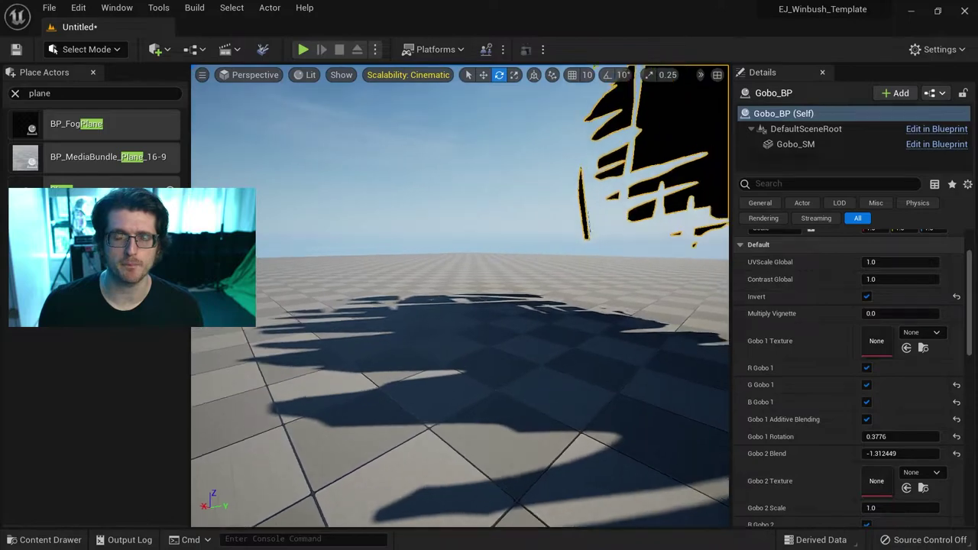
{"action": "right_click_drag", "start_coordinate": [594, 310], "coordinate": [493, 299]}
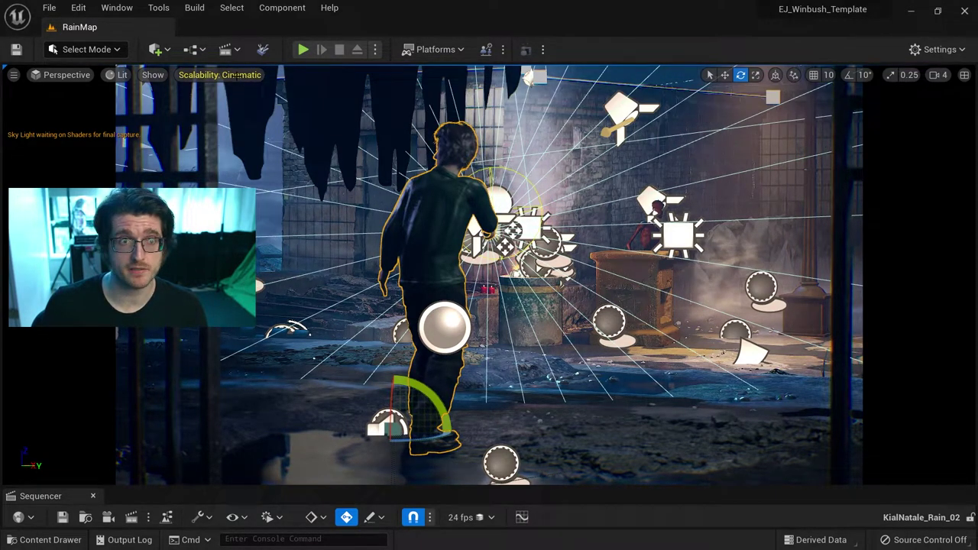
Step: Open the Movie Render Queue and load the saved RainRender_03 queue
{"action": "left_click", "coordinate": [117, 7]}
{"action": "mouse_move", "coordinate": [203, 43]}
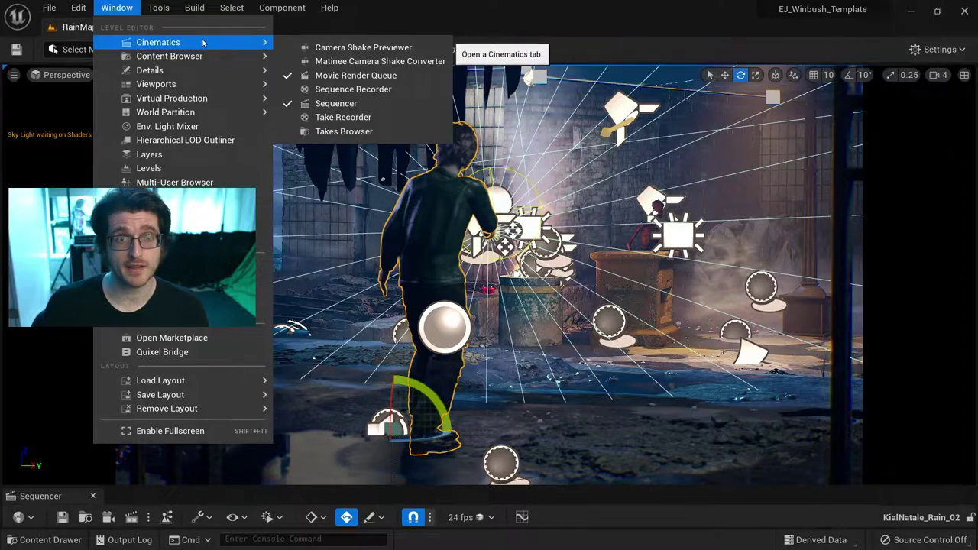
{"action": "left_click", "coordinate": [363, 76]}
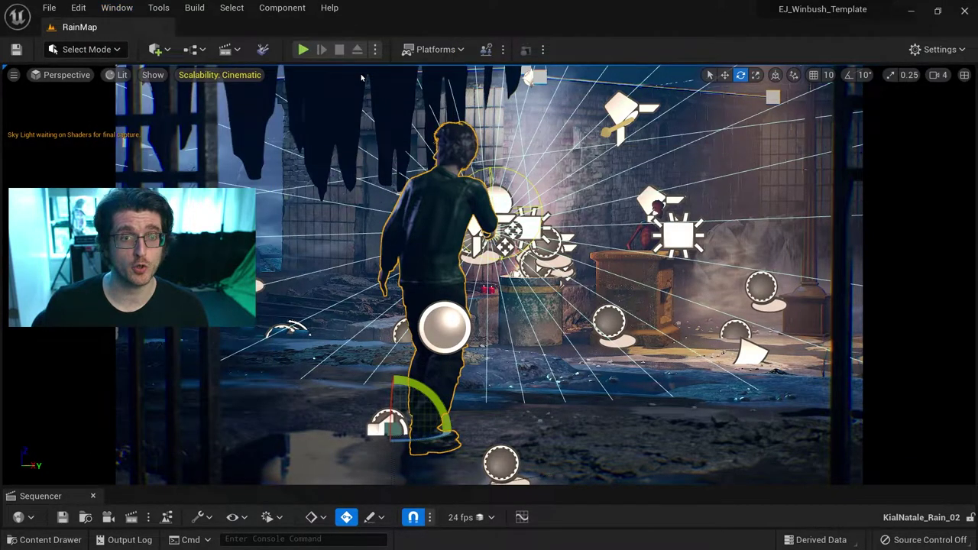
{"action": "left_click_drag", "start_coordinate": [54, 131], "coordinate": [585, 73]}
{"action": "left_click", "coordinate": [763, 103]}
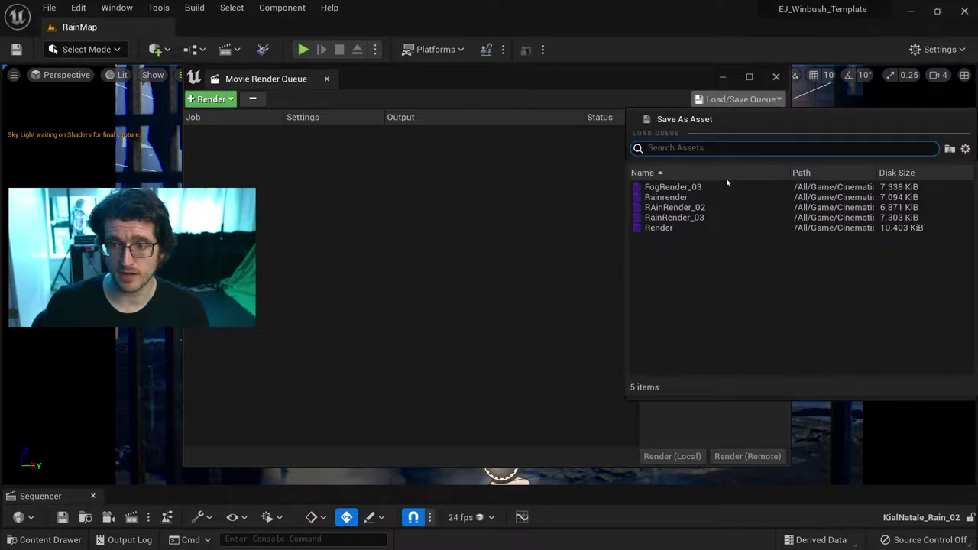
{"action": "left_click", "coordinate": [669, 218]}
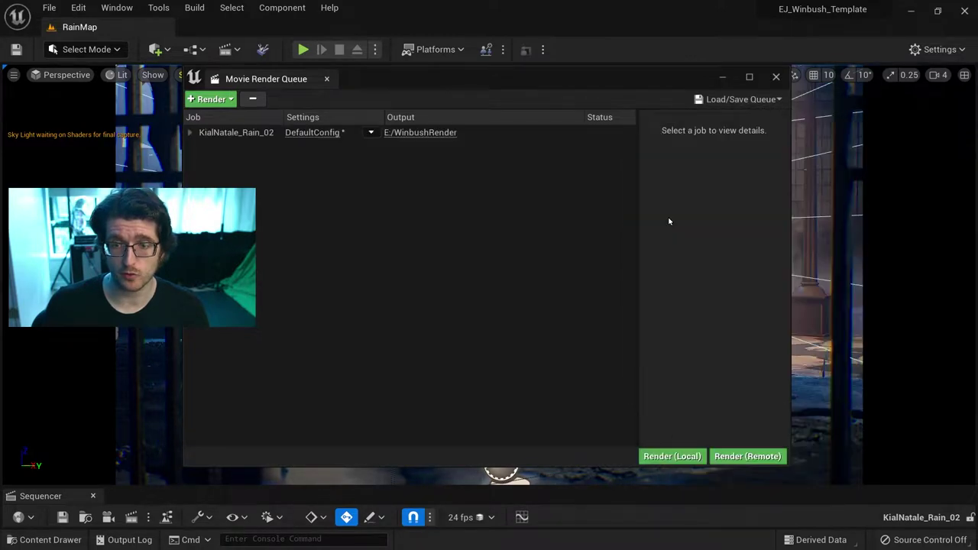
Step: Open the queued job's render settings, turn off .wav Audio and view the .exr Sequence export options
{"action": "left_click", "coordinate": [315, 132]}
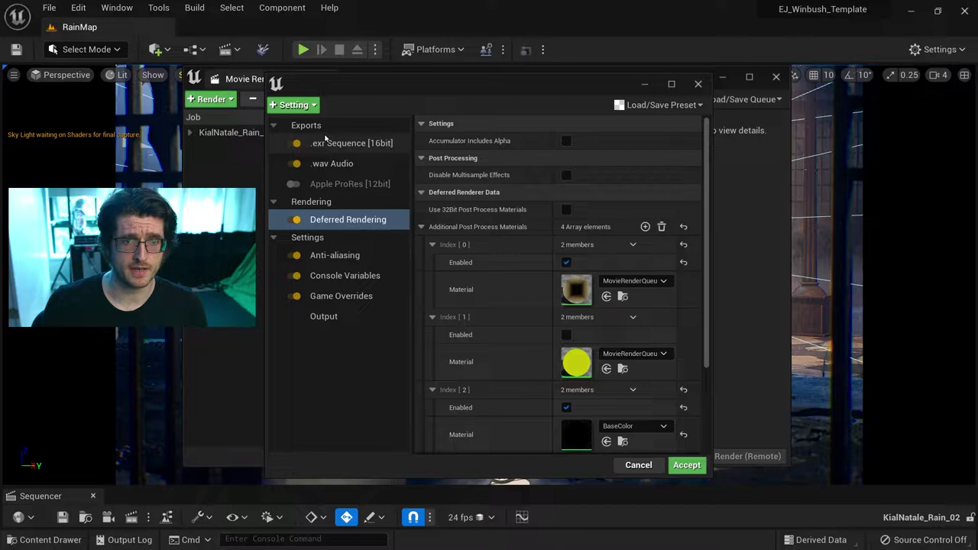
{"action": "left_click", "coordinate": [358, 147]}
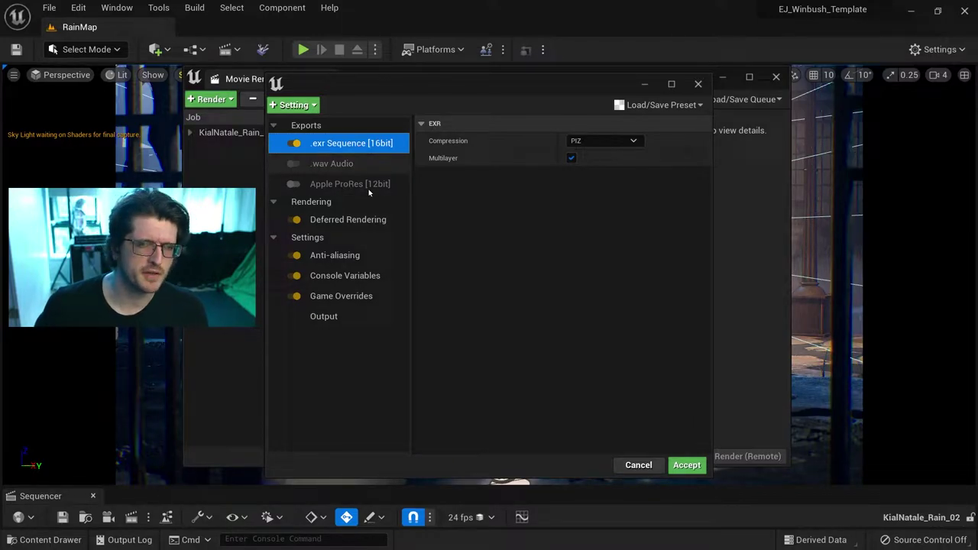
Step: Review the Deferred Rendering additional post process materials and locate the BaseColor material in the engine's BufferVisualization folder
{"action": "left_click", "coordinate": [376, 222]}
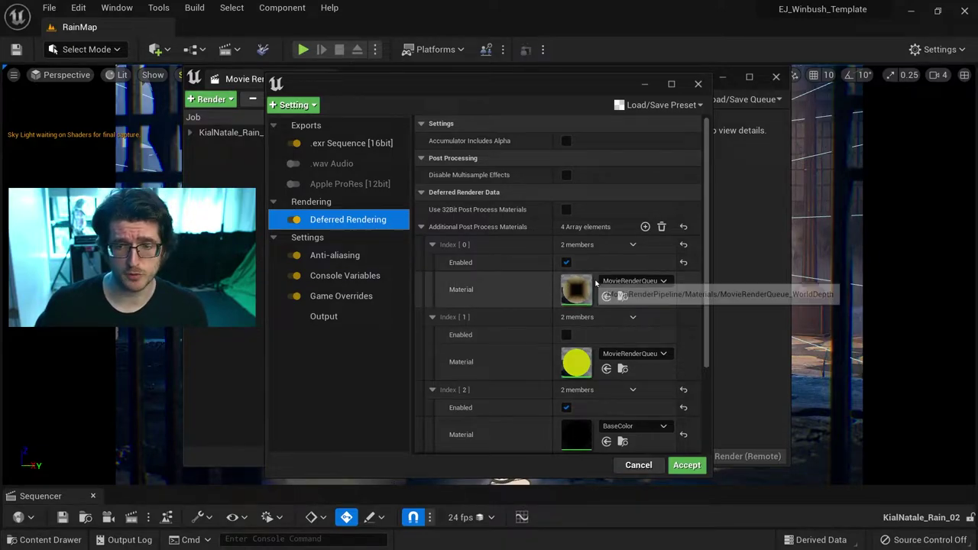
{"action": "scroll", "coordinate": [604, 298], "scroll_direction": "down", "scroll_amount": 3}
{"action": "scroll", "coordinate": [552, 305], "scroll_direction": "down", "scroll_amount": 1}
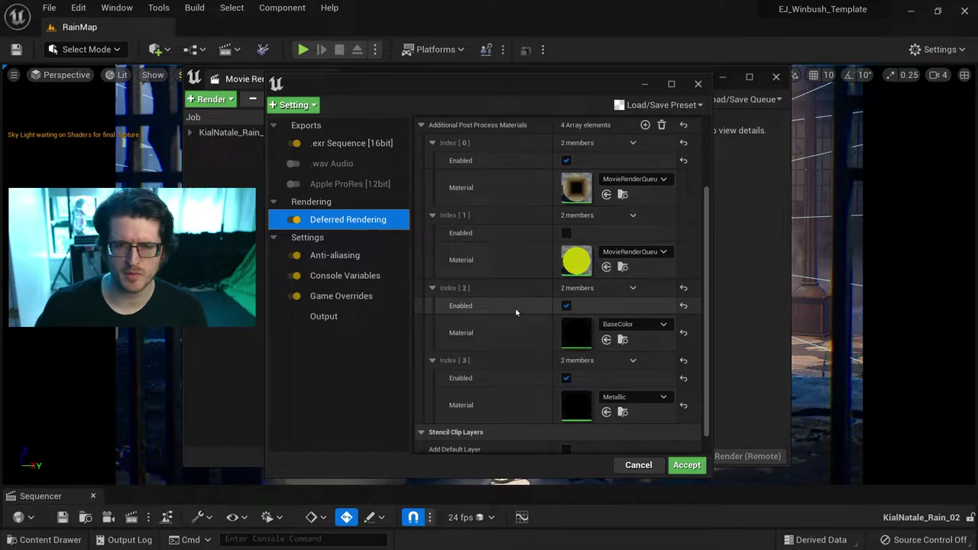
{"action": "scroll", "coordinate": [535, 296], "scroll_direction": "down", "scroll_amount": 1}
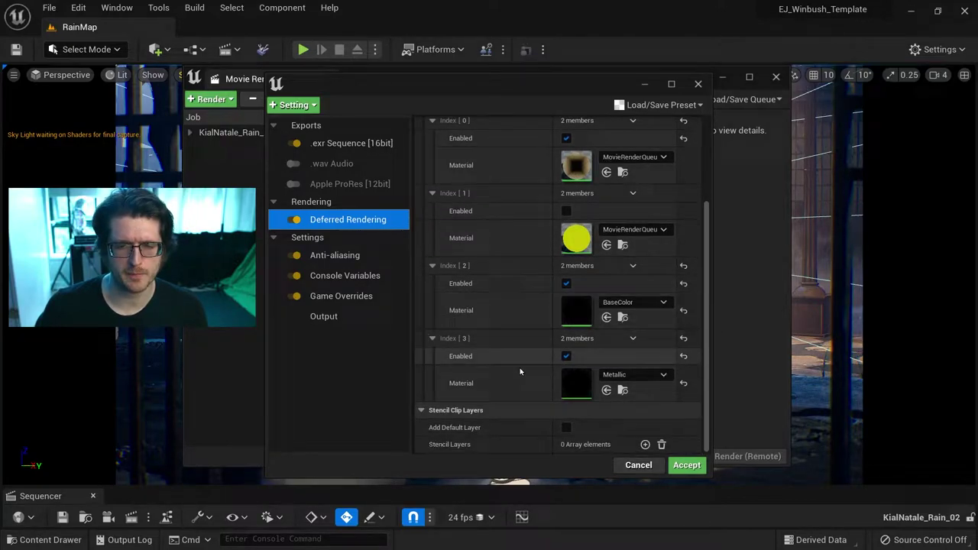
{"action": "left_click", "coordinate": [637, 306]}
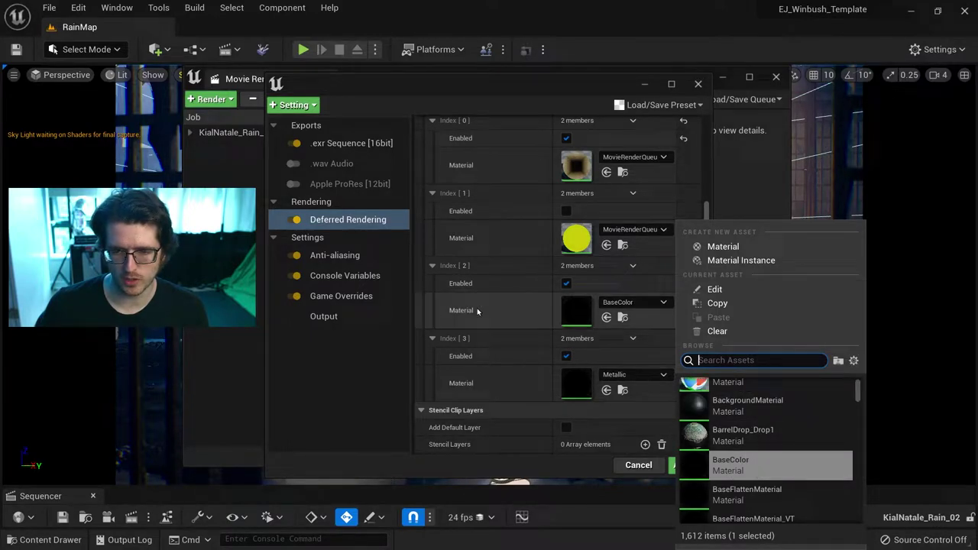
{"action": "left_click", "coordinate": [730, 465]}
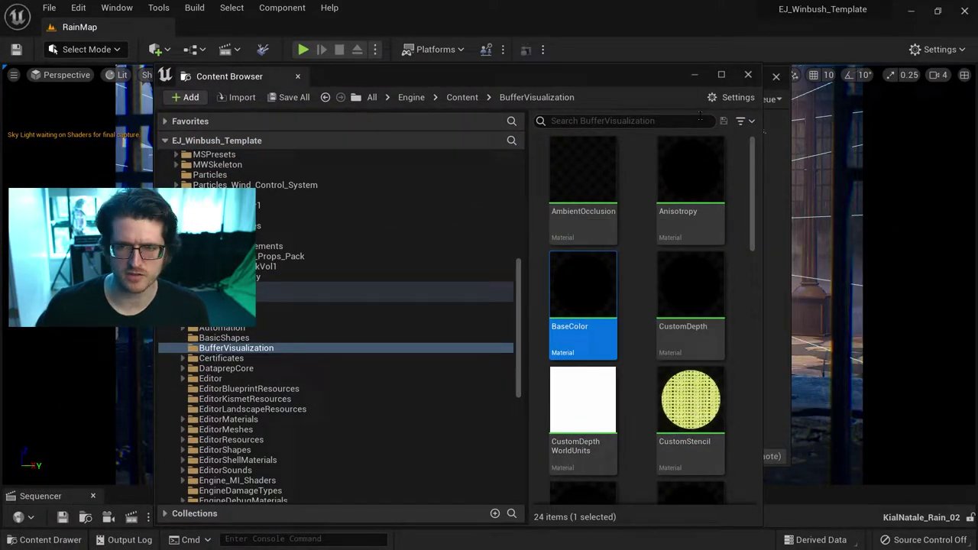
{"action": "left_click", "coordinate": [748, 75]}
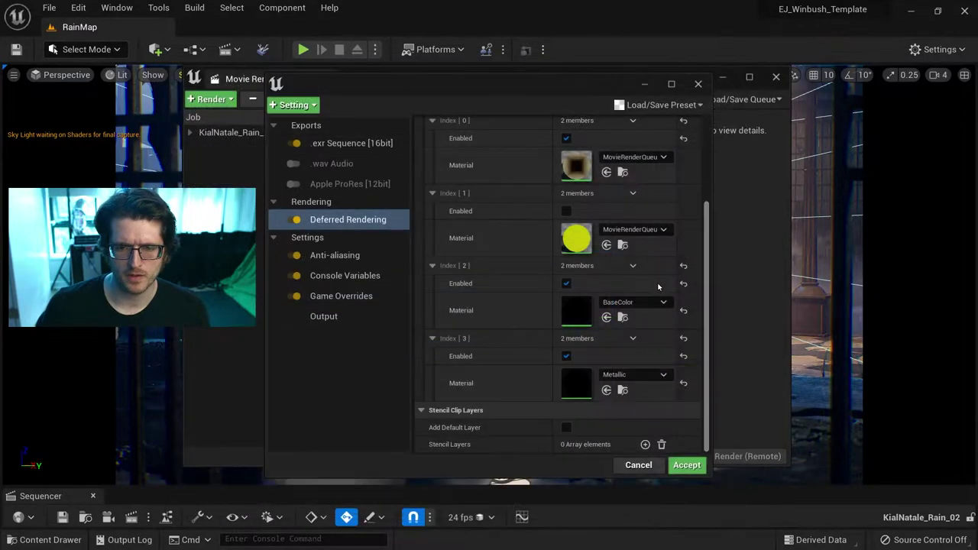
Step: Review the job's Anti-aliasing settings and Console Variables, widening the name column so the full variable names are readable
{"action": "left_click", "coordinate": [349, 256]}
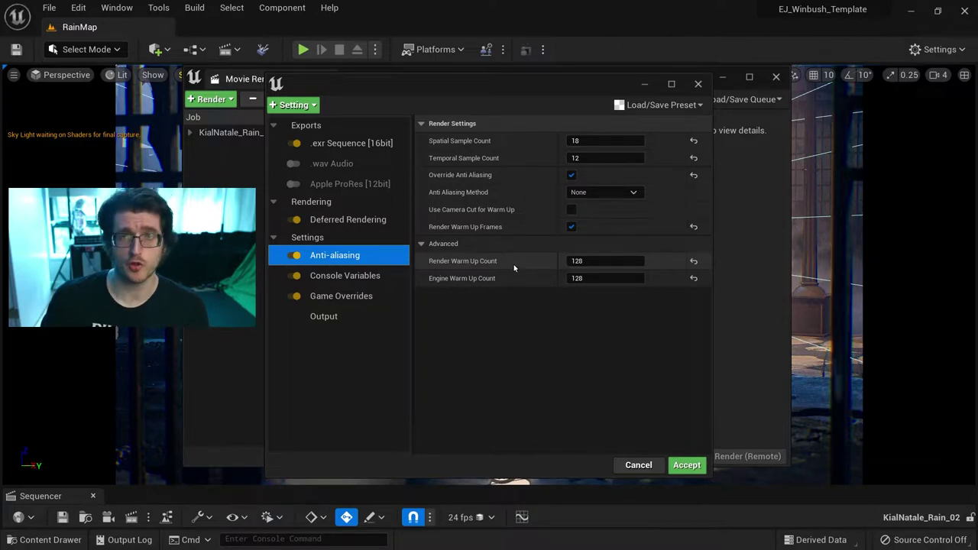
{"action": "left_click", "coordinate": [327, 280]}
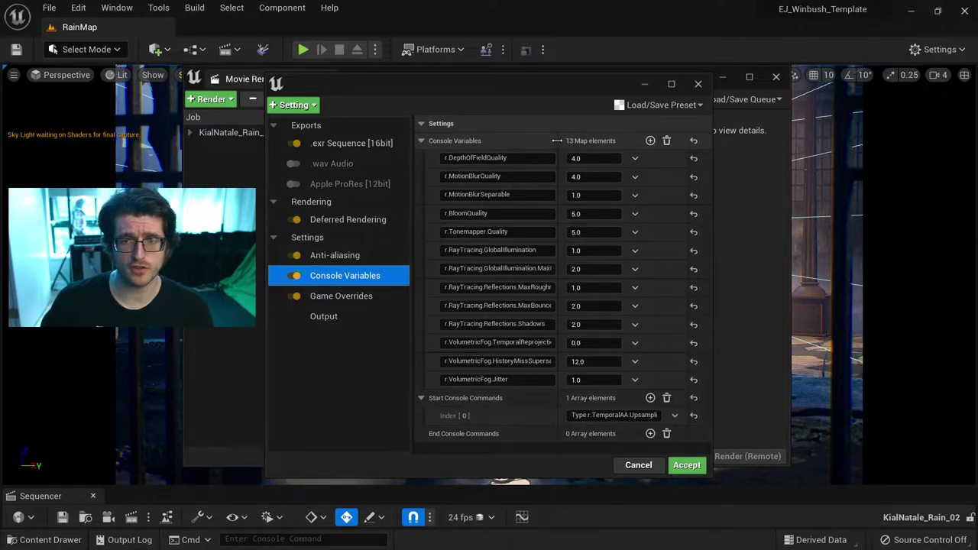
{"action": "left_click_drag", "start_coordinate": [557, 140], "coordinate": [588, 135]}
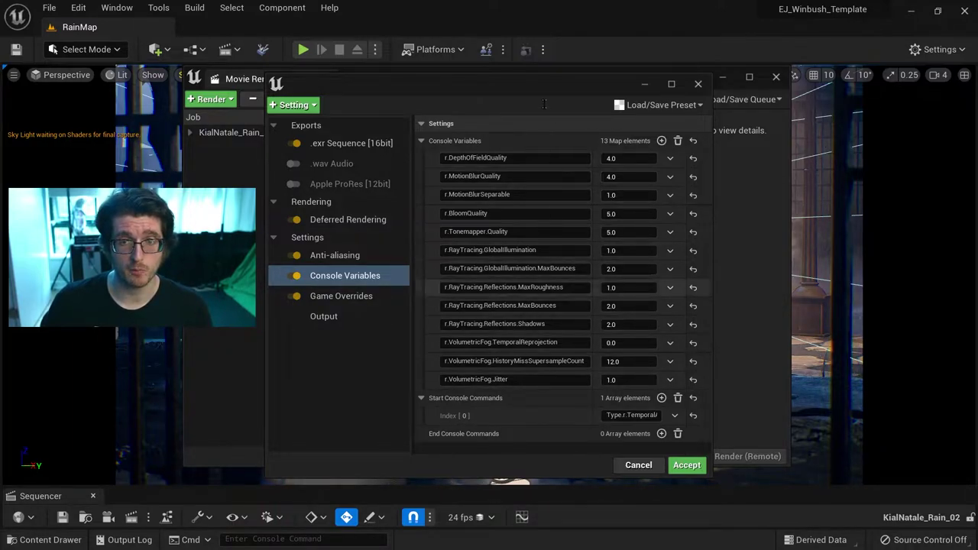
{"action": "left_click_drag", "start_coordinate": [535, 85], "coordinate": [625, 198]}
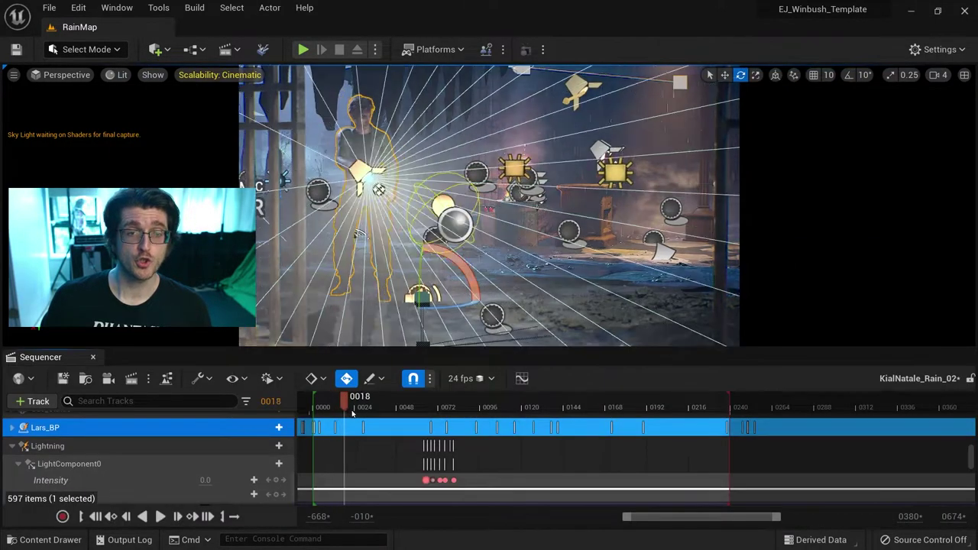
Step: Scrub the sequence through to frame 131 and inspect the fog, character lighting and ground in the shot
{"action": "left_click_drag", "start_coordinate": [366, 413], "coordinate": [505, 413]}
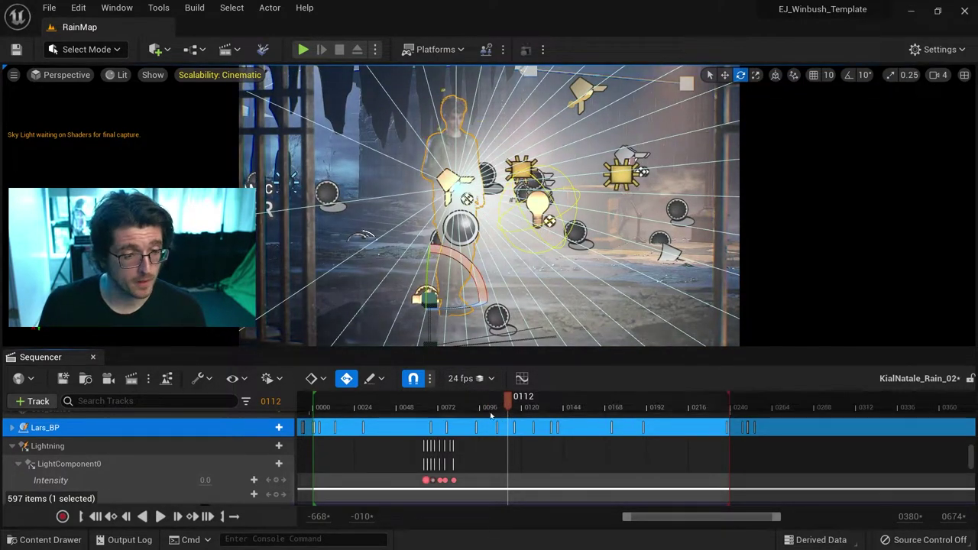
{"action": "left_click_drag", "start_coordinate": [466, 408], "coordinate": [556, 422]}
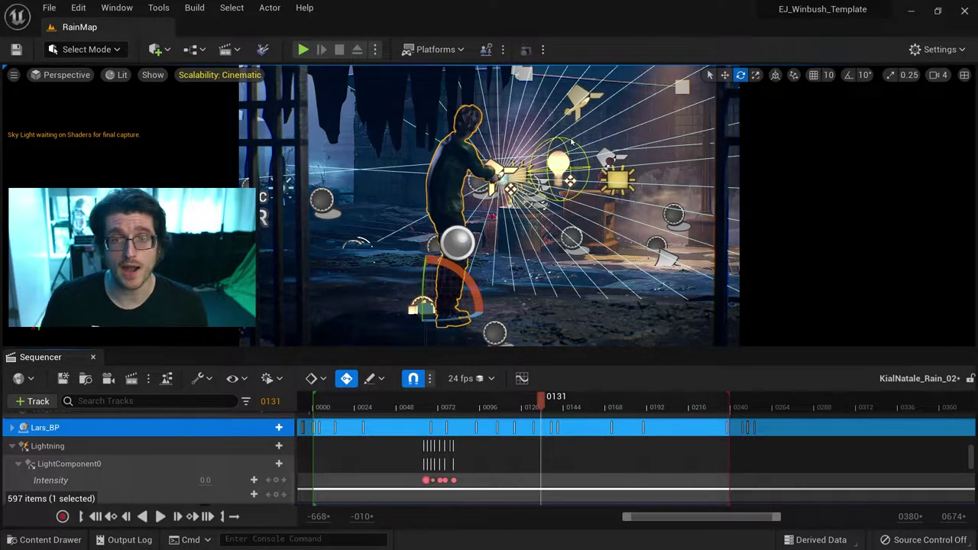
{"action": "left_click", "coordinate": [546, 343]}
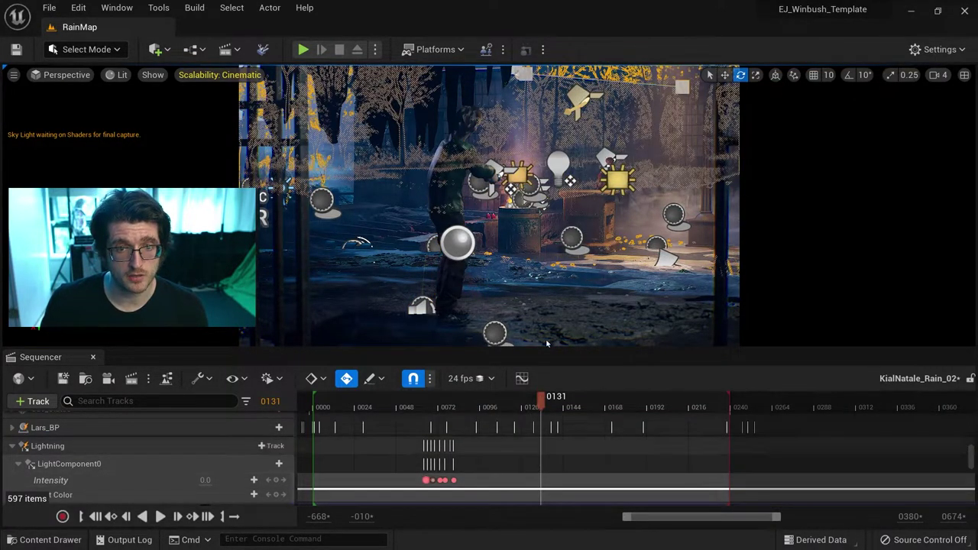
{"action": "left_click", "coordinate": [573, 306]}
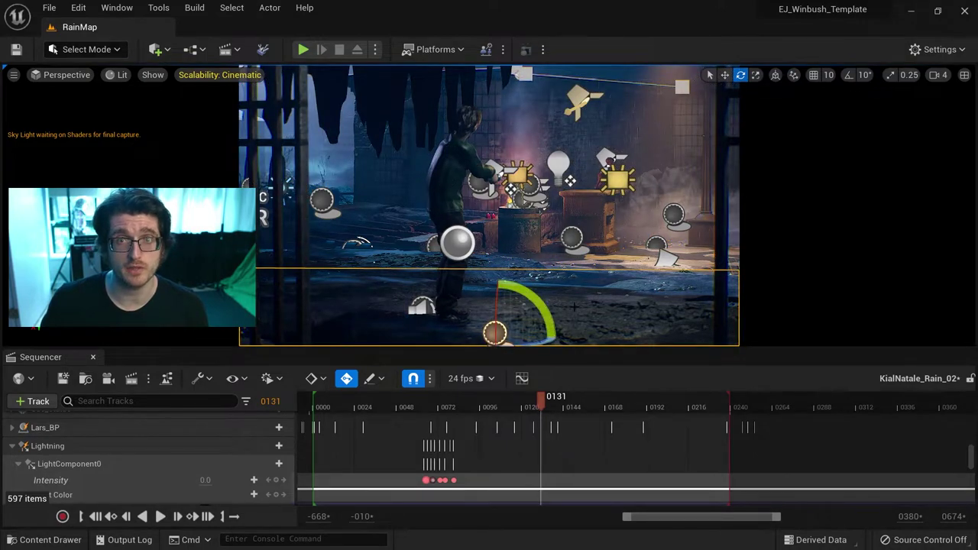
{"action": "key", "text": "ctrl+space"}
{"action": "key", "text": "ctrl+space"}
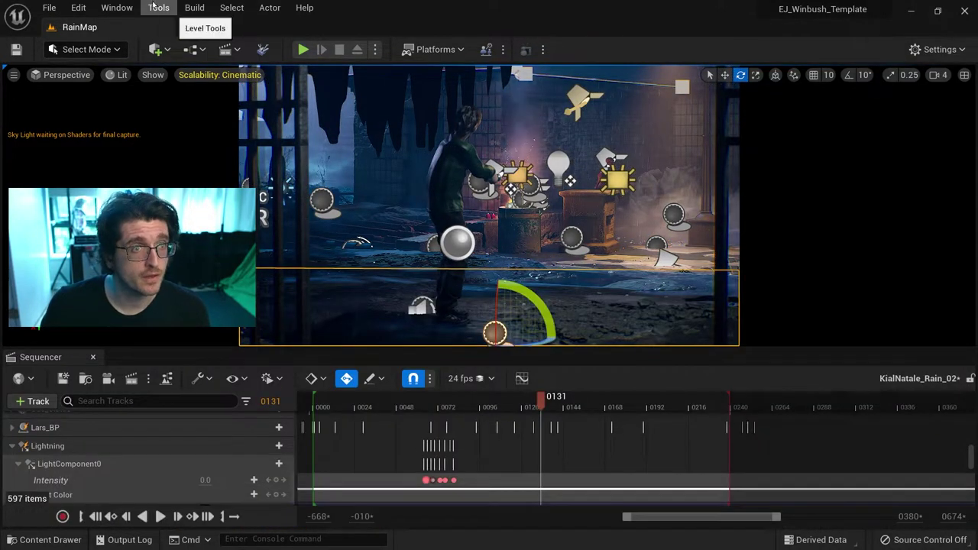
Step: Bring back the render queue settings and examine the r.VolumetricFog HistoryMissSupersampleCount and Jitter console variables
{"action": "left_click", "coordinate": [136, 5]}
{"action": "mouse_move", "coordinate": [148, 47]}
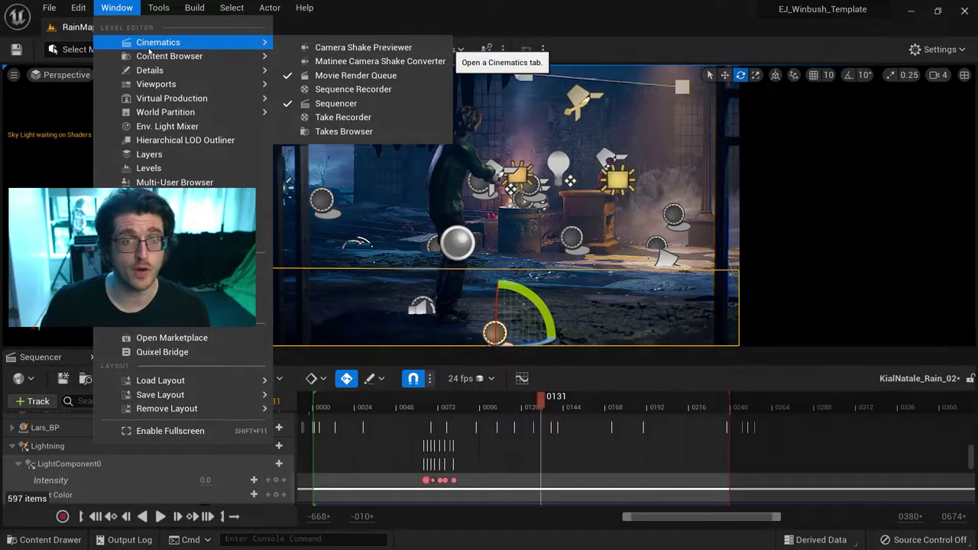
{"action": "left_click", "coordinate": [356, 75]}
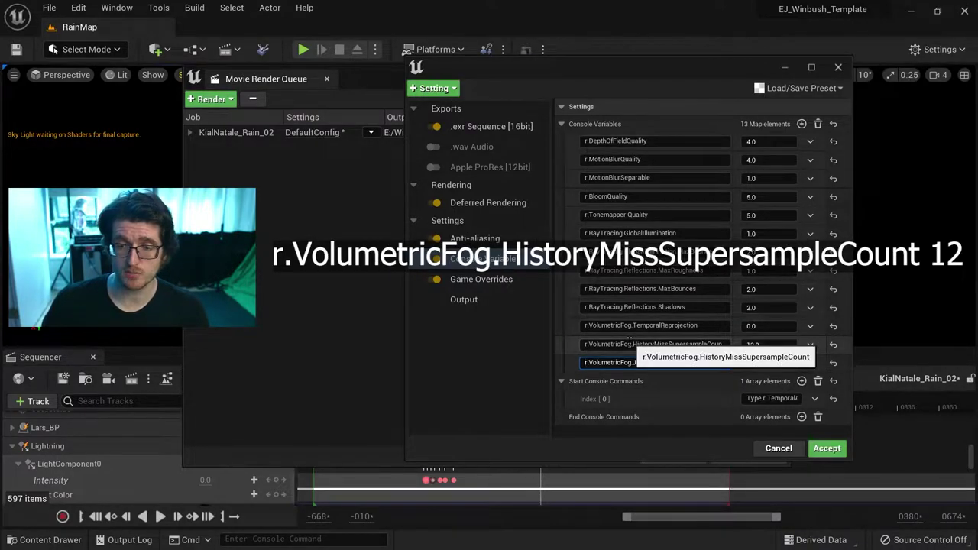
{"action": "left_click_drag", "start_coordinate": [704, 344], "coordinate": [773, 343]}
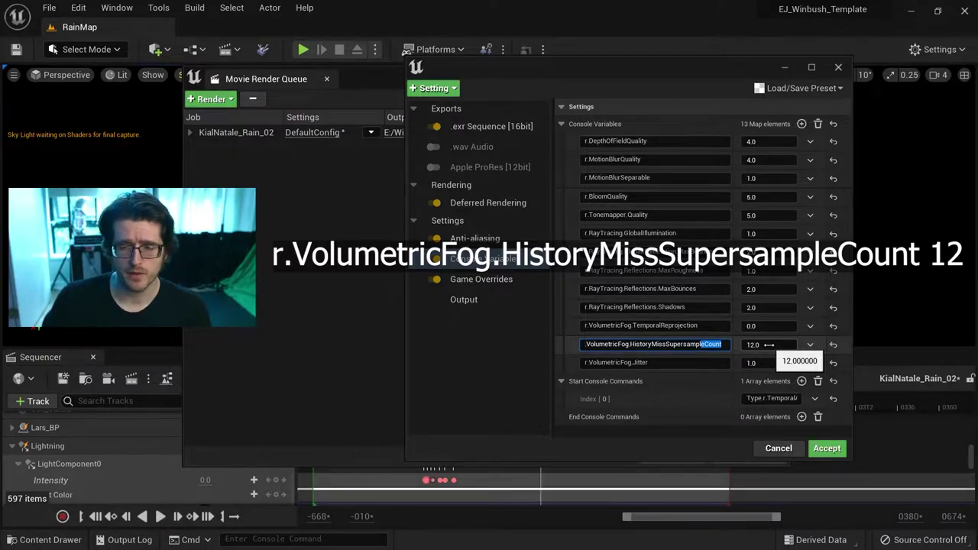
{"action": "left_click", "coordinate": [675, 362]}
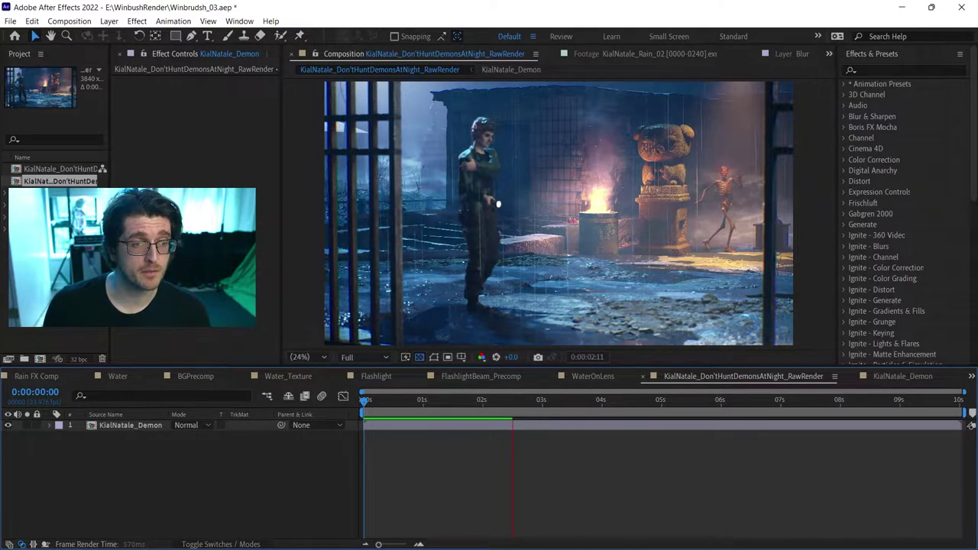
Step: Switch to After Effects, open the main Don'tHuntDemonsAtNight composition and its BGPrecomp, and collapse the Blur layer's properties
{"action": "double_click", "coordinate": [60, 169]}
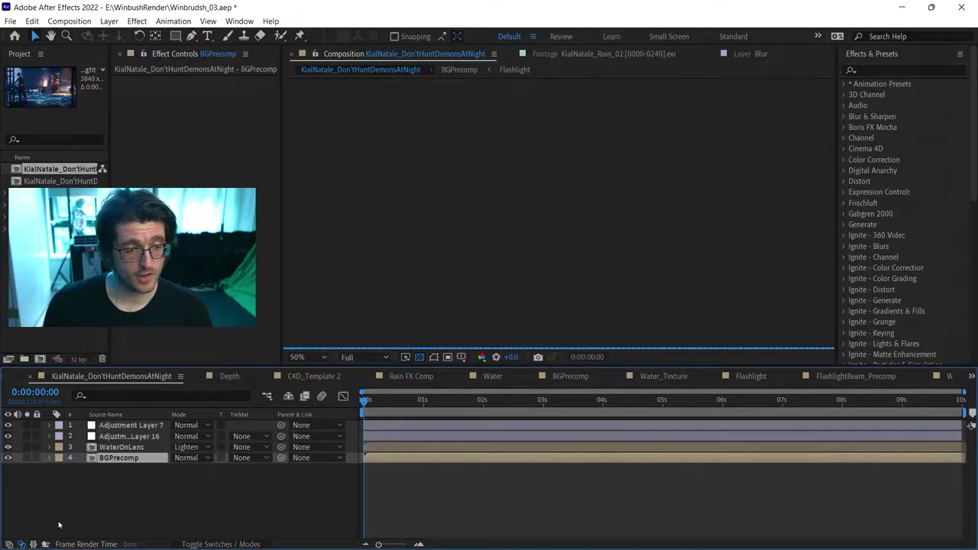
{"action": "double_click", "coordinate": [111, 462]}
{"action": "scroll", "coordinate": [152, 455], "scroll_direction": "down", "scroll_amount": 12}
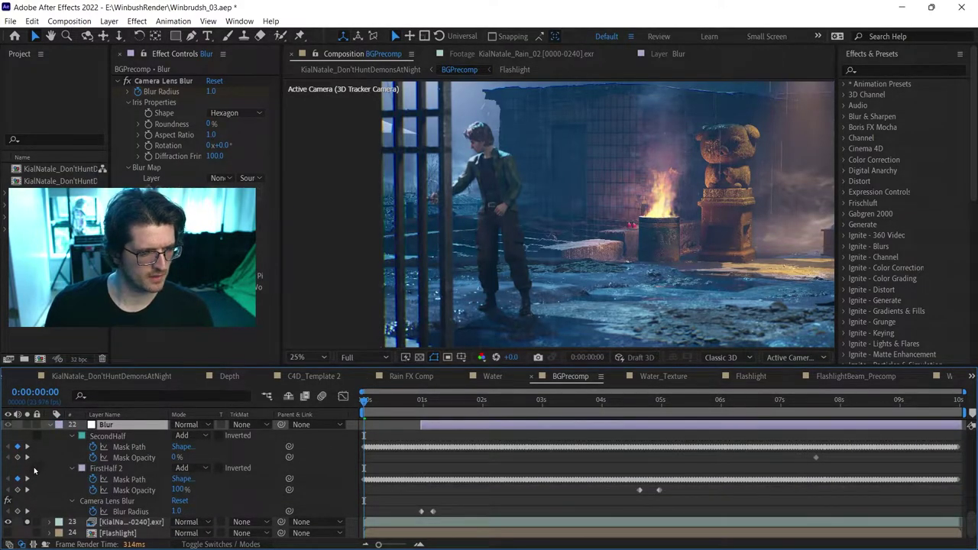
{"action": "left_click", "coordinate": [50, 427]}
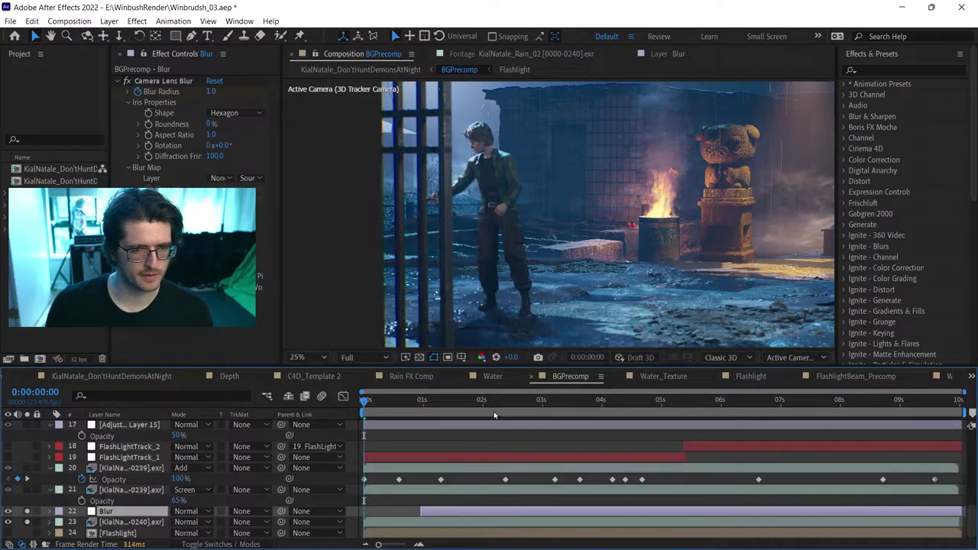
Step: Go to 0:00:01:06 in BGPrecomp and solo the Screen and Add .exr layers directly above the Blur layer
{"action": "left_click_drag", "start_coordinate": [490, 404], "coordinate": [437, 411]}
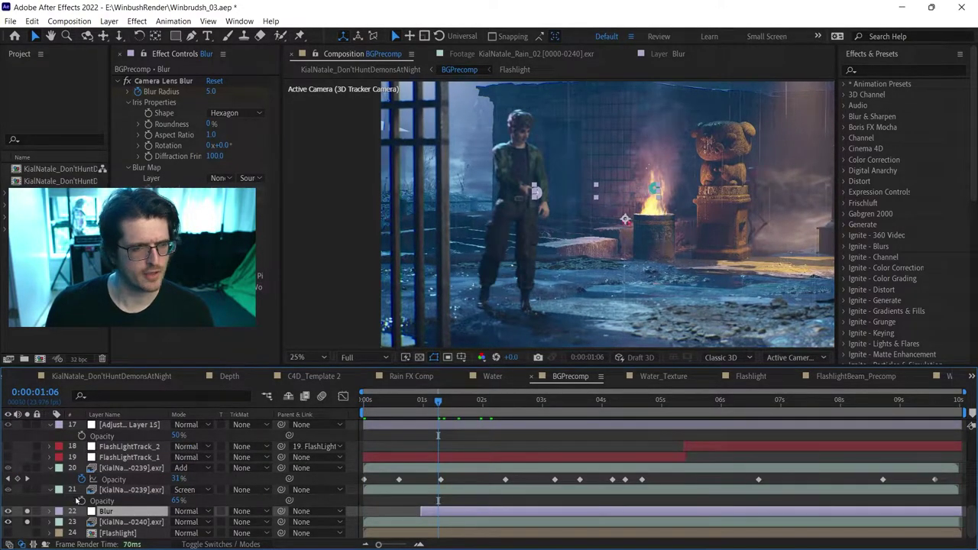
{"action": "left_click", "coordinate": [23, 494]}
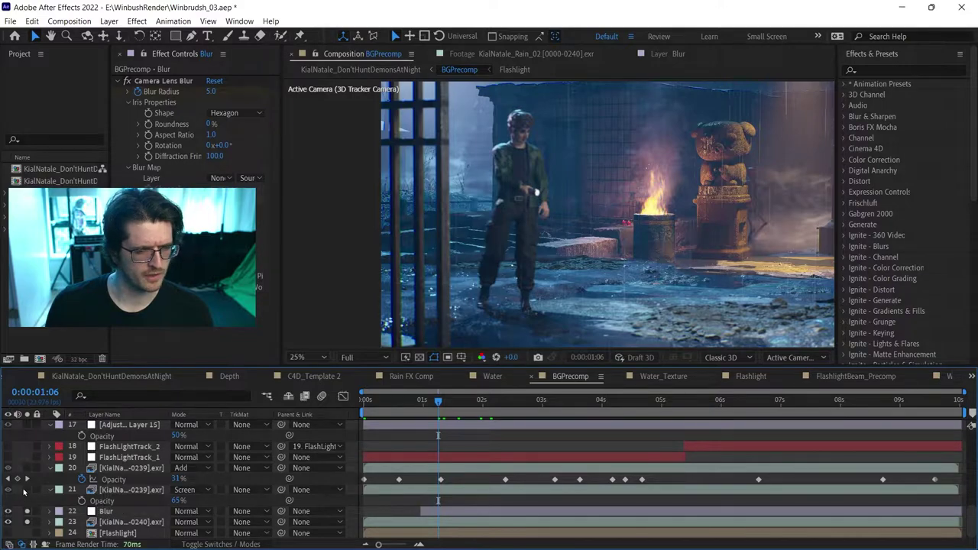
{"action": "left_click", "coordinate": [26, 490]}
{"action": "left_click", "coordinate": [27, 468]}
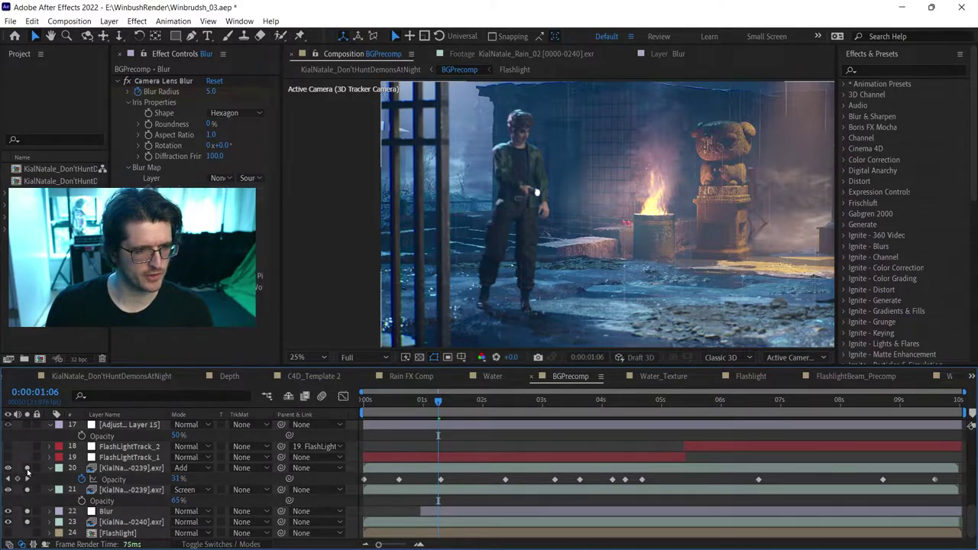
Step: Add Adjustment Layer 15, Rain, RSMB and Dark Royal Blue Solid 1 to the soloed layers, and select the solid
{"action": "scroll", "coordinate": [34, 474], "scroll_direction": "up", "scroll_amount": 3}
{"action": "left_click", "coordinate": [27, 490]}
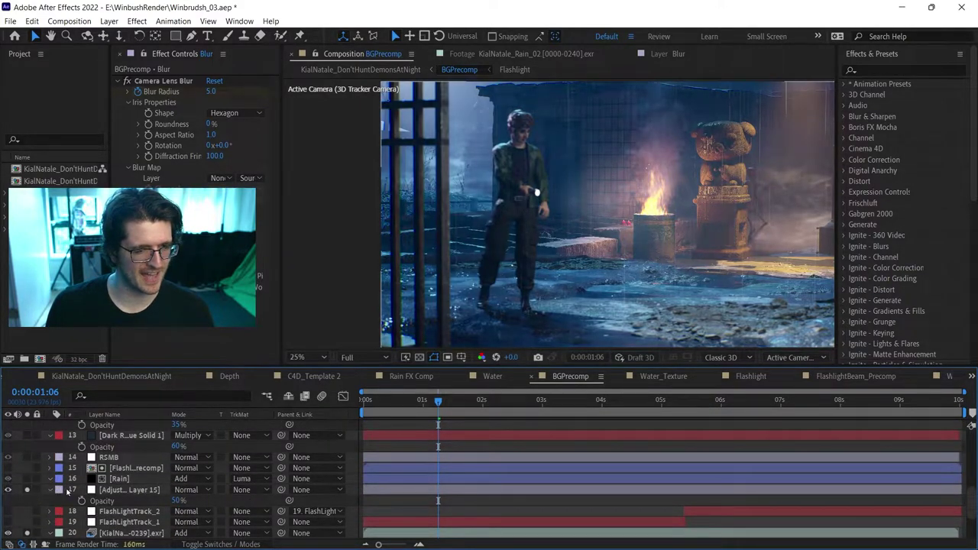
{"action": "left_click", "coordinate": [28, 478]}
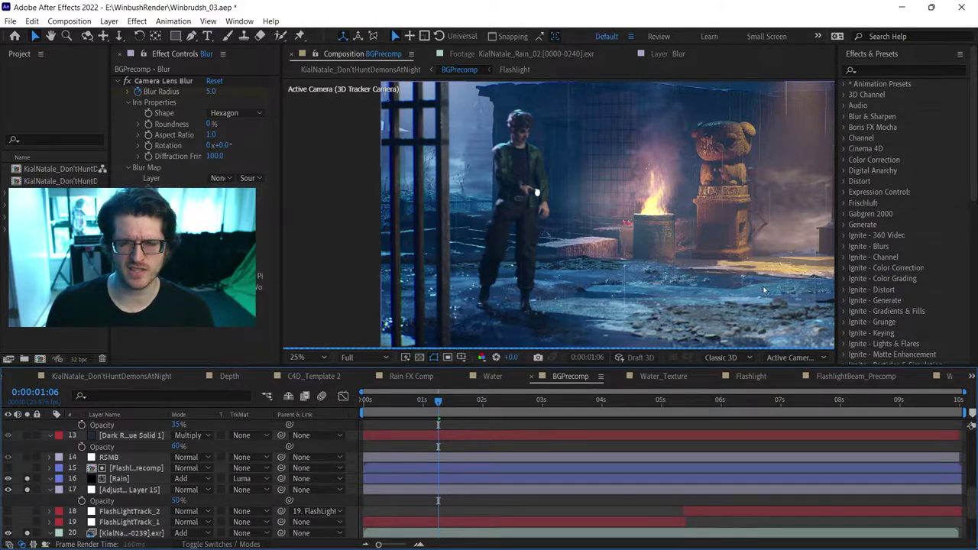
{"action": "left_click", "coordinate": [27, 458]}
{"action": "scroll", "coordinate": [29, 458], "scroll_direction": "up", "scroll_amount": 2}
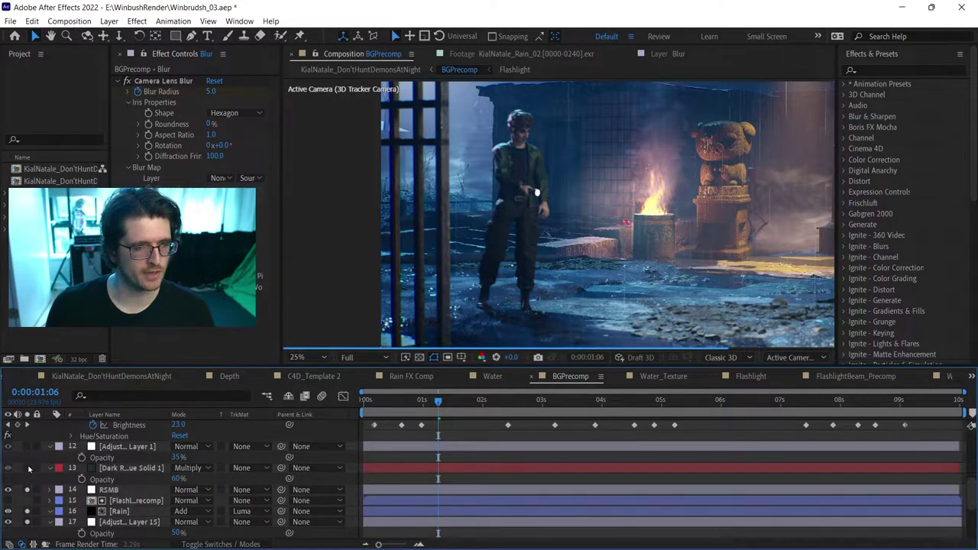
{"action": "left_click", "coordinate": [84, 468]}
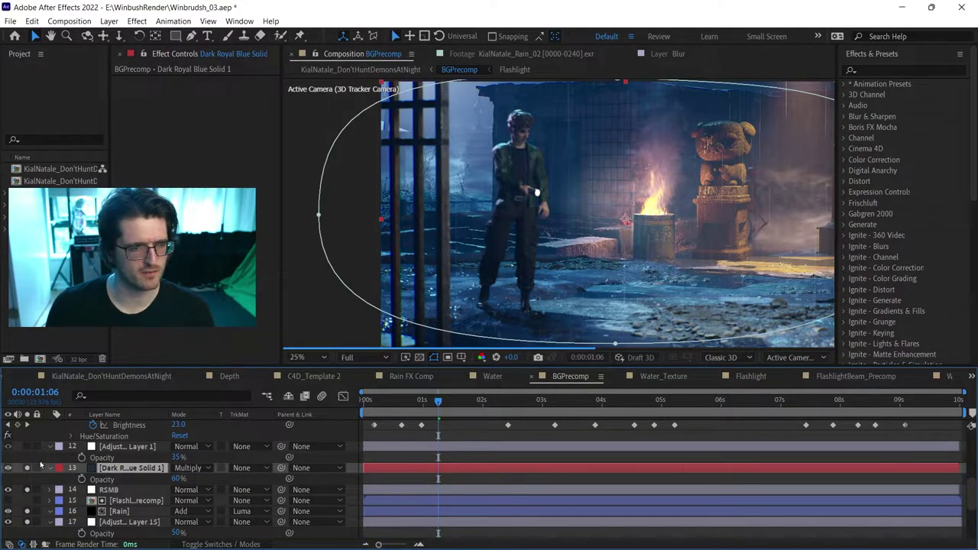
Step: Add Adjustment Layer 1 and the LensFlare layer to the soloed layers in BGPrecomp, and collapse LensFlare's properties
{"action": "left_click", "coordinate": [97, 448]}
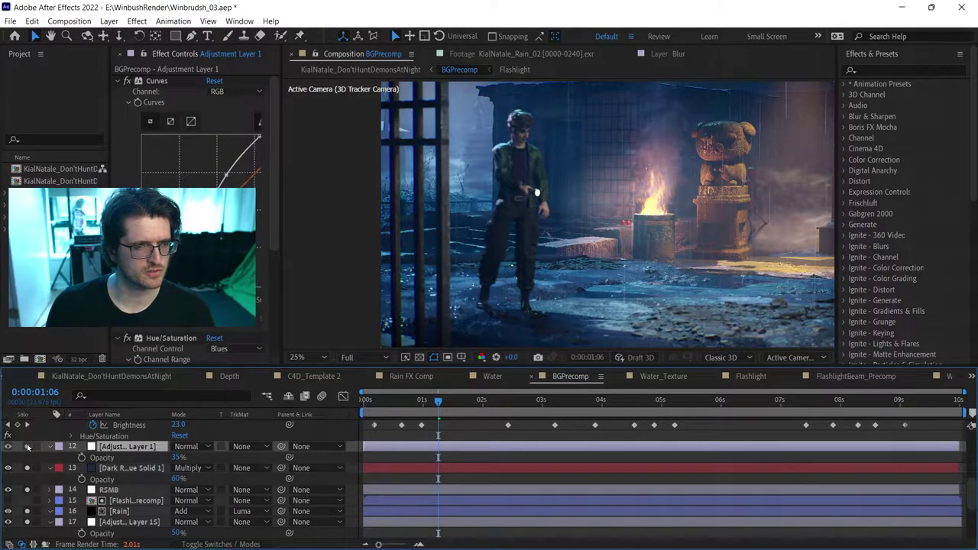
{"action": "scroll", "coordinate": [38, 456], "scroll_direction": "up", "scroll_amount": 4}
{"action": "left_click", "coordinate": [27, 457]}
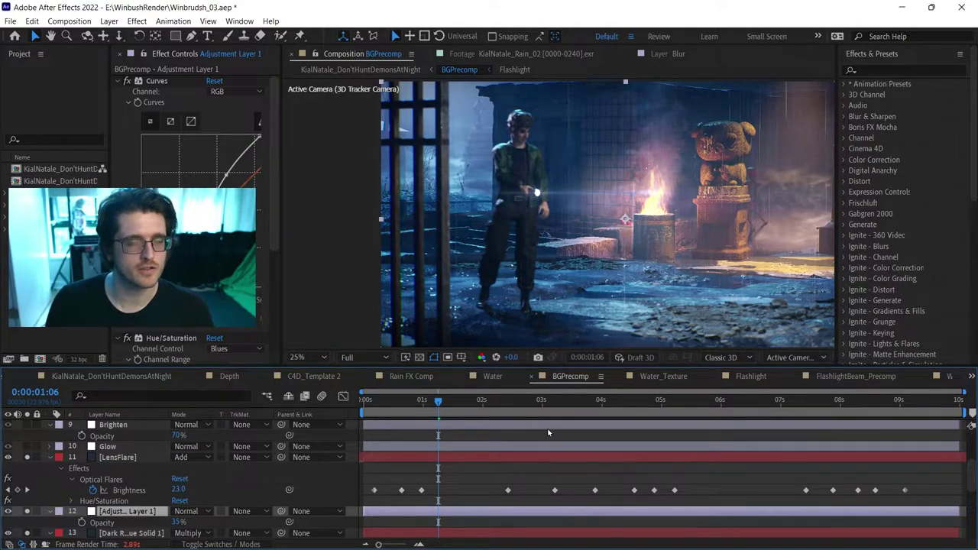
{"action": "left_click", "coordinate": [51, 459]}
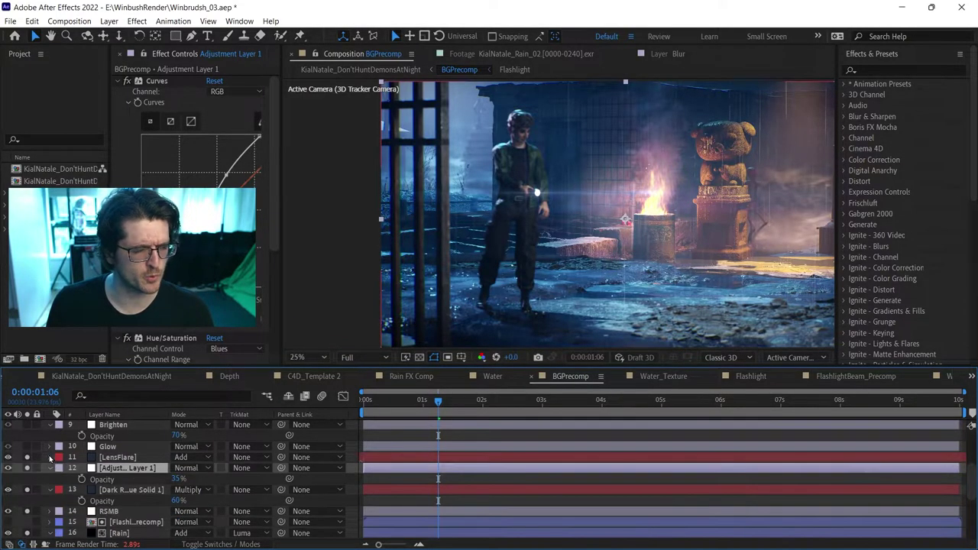
Step: Add the Glow, Brighten, Curves and LUT layers to the soloed layers, checking the whole frame and the close-up in the viewer
{"action": "scroll", "coordinate": [43, 470], "scroll_direction": "up", "scroll_amount": 2}
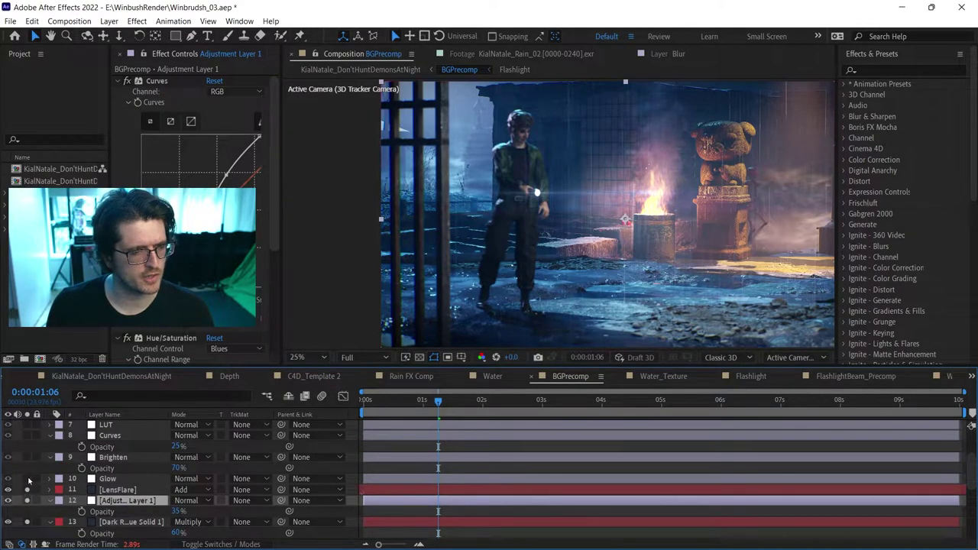
{"action": "left_click_drag", "start_coordinate": [23, 486], "coordinate": [26, 478]}
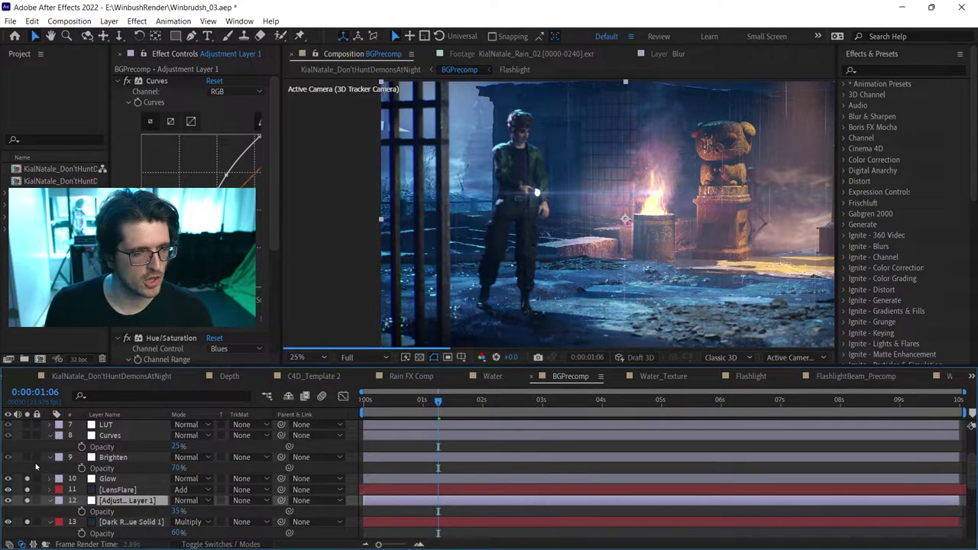
{"action": "left_click", "coordinate": [26, 458]}
{"action": "left_click", "coordinate": [26, 436]}
{"action": "scroll", "coordinate": [26, 458], "scroll_direction": "up", "scroll_amount": 3}
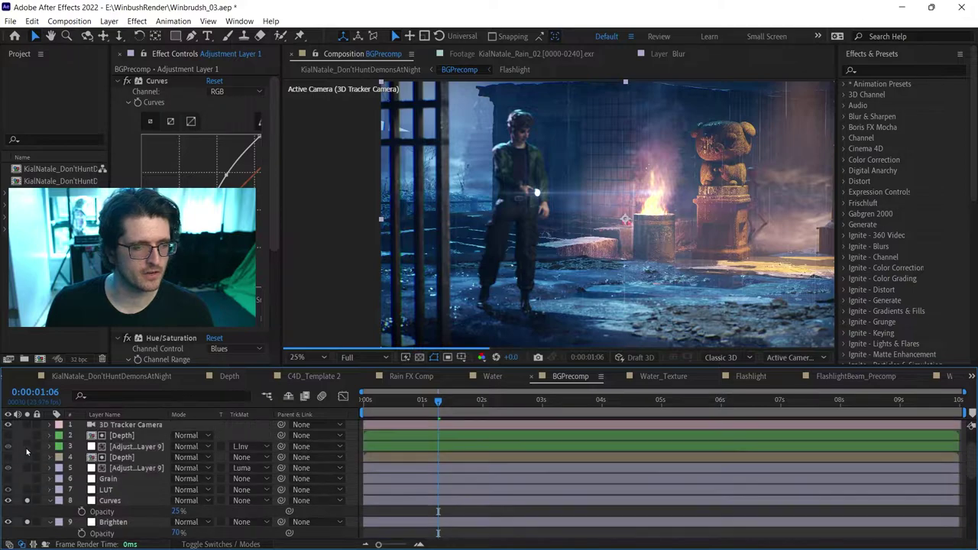
{"action": "key", "text": "comma"}
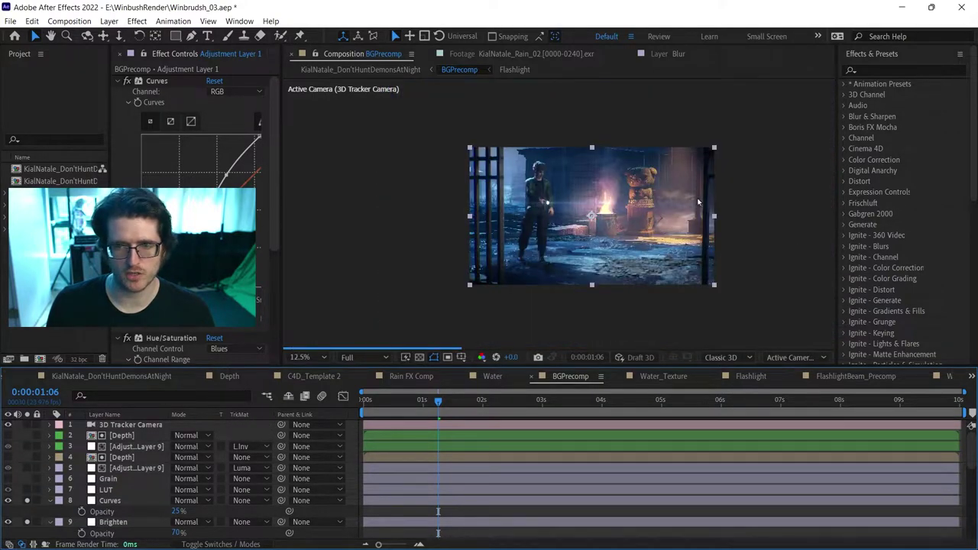
{"action": "key", "text": "period"}
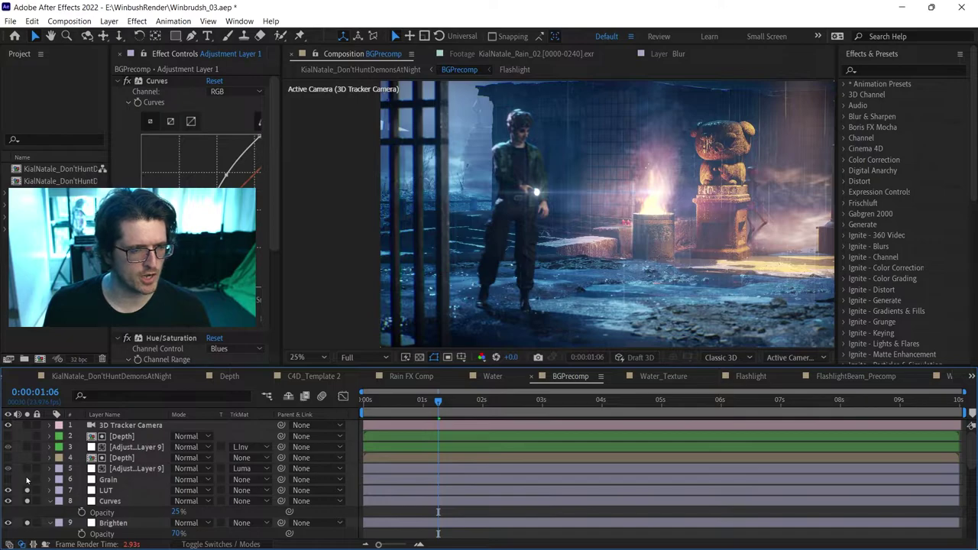
Step: Open the WaterOnLens composition that uses BGPrecomp and view the water drops at 0:00:00:23
{"action": "key", "text": "Tab"}
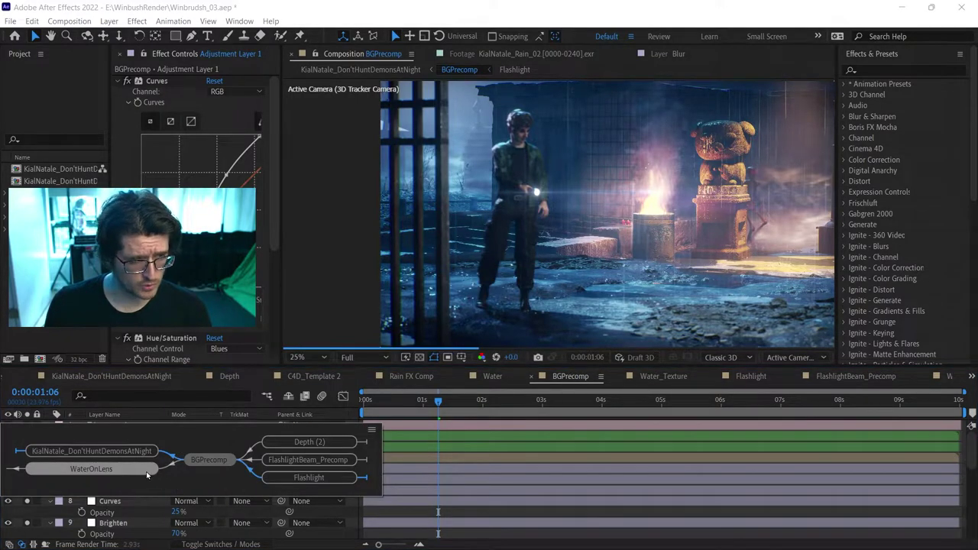
{"action": "left_click", "coordinate": [148, 473]}
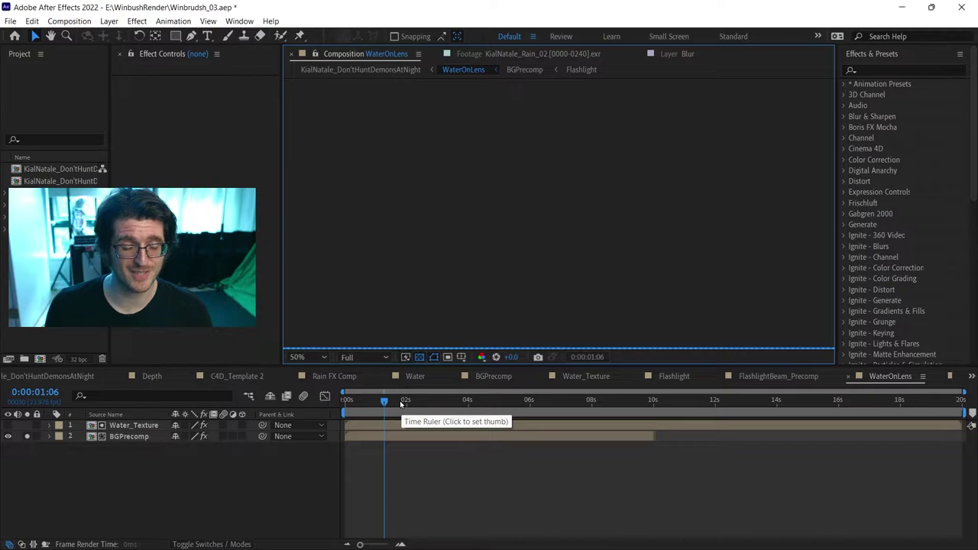
{"action": "scroll", "coordinate": [553, 219], "scroll_direction": "down", "scroll_amount": 2}
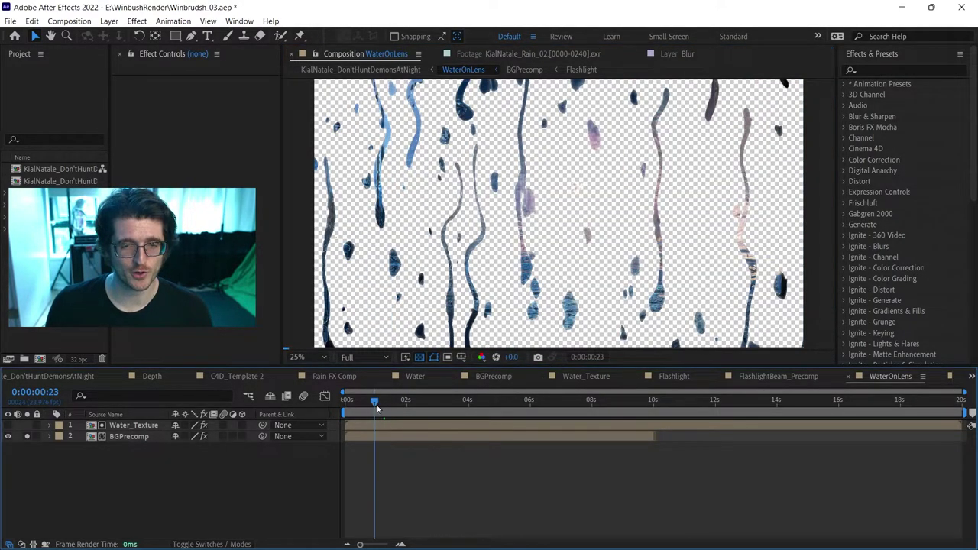
{"action": "key", "text": "Tab"}
{"action": "left_click", "coordinate": [280, 428]}
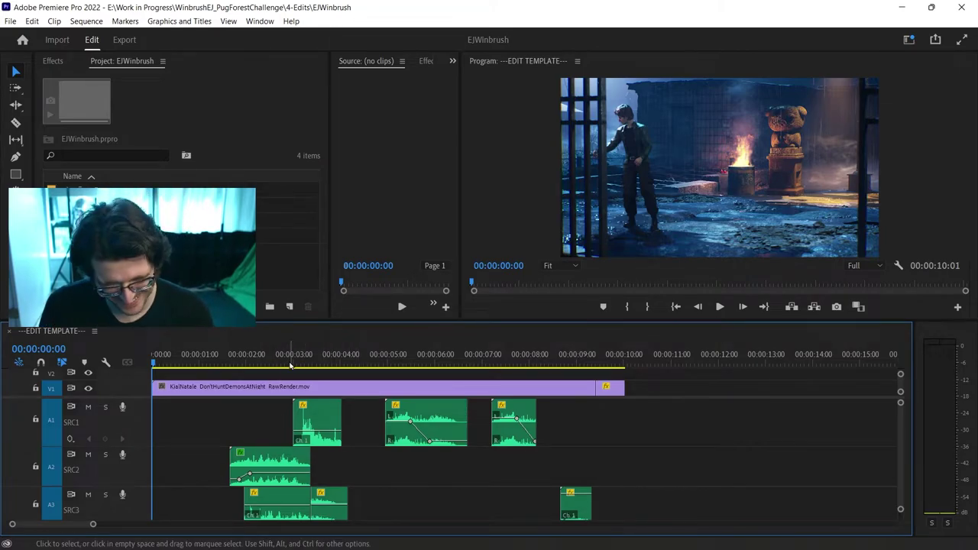
Step: Switch to Premiere Pro, return the EDIT TEMPLATE sequence to its start, and show the Audio Clip Mixer in a wider panel
{"action": "key", "text": "space"}
{"action": "left_click_drag", "start_coordinate": [88, 358], "coordinate": [46, 351]}
{"action": "left_click_drag", "start_coordinate": [461, 100], "coordinate": [664, 100]}
{"action": "left_click", "coordinate": [583, 62]}
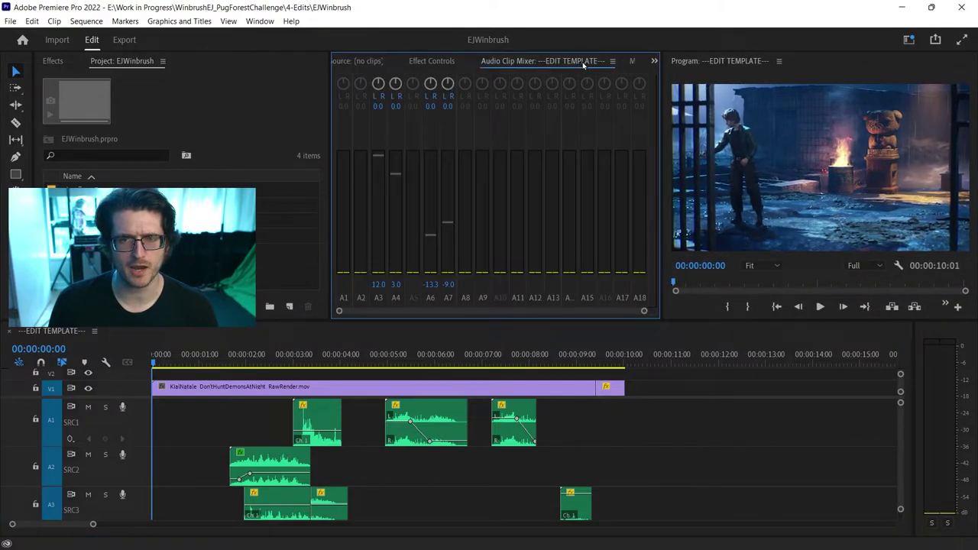
Step: Inspect the Convolution Reverb effects in the Audio Track Mixer and return to the Audio Clip Mixer
{"action": "left_click", "coordinate": [654, 61]}
{"action": "left_click", "coordinate": [697, 133]}
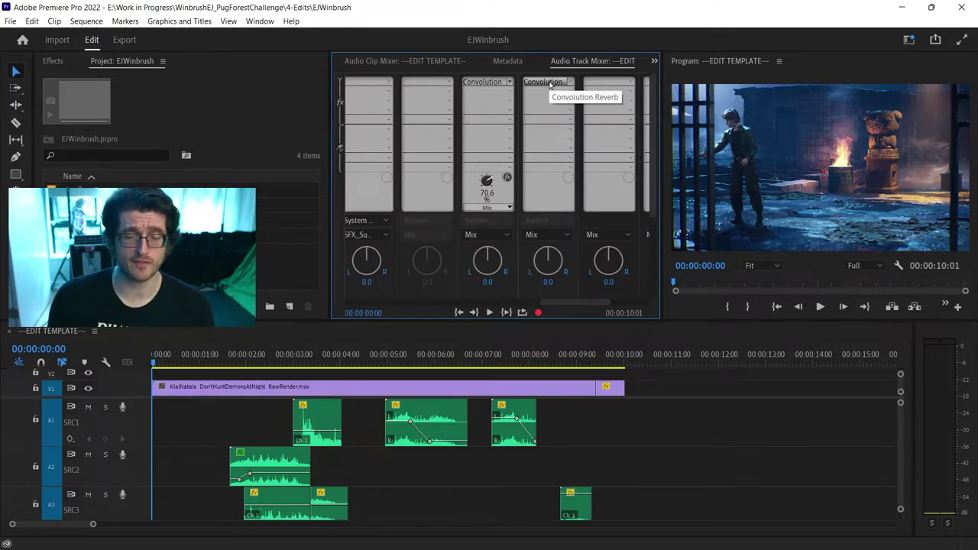
{"action": "left_click", "coordinate": [399, 61]}
Step: Play the sequence to 00:00:05:03 while watching the clip levels, and move the playhead back to 00:00:02:16
{"action": "key", "text": "space"}
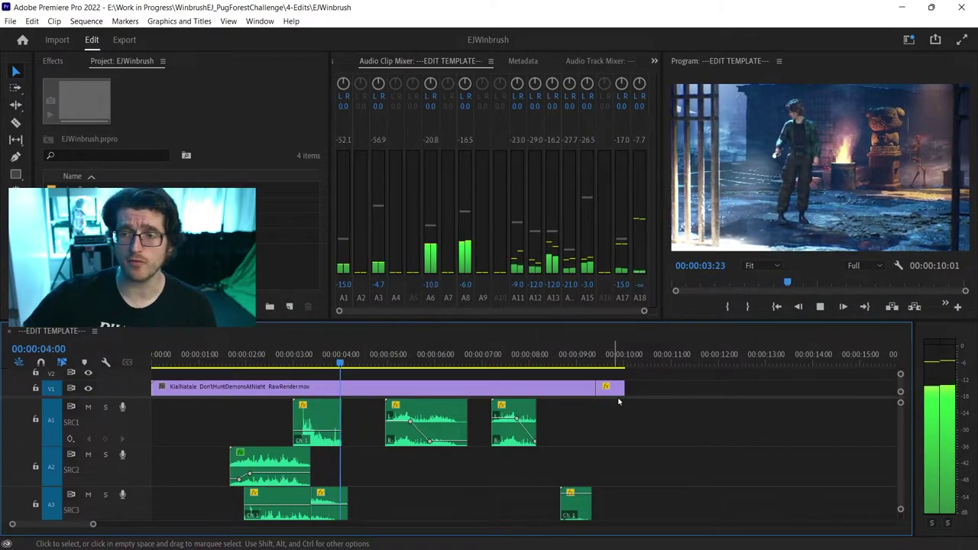
{"action": "key", "text": "space"}
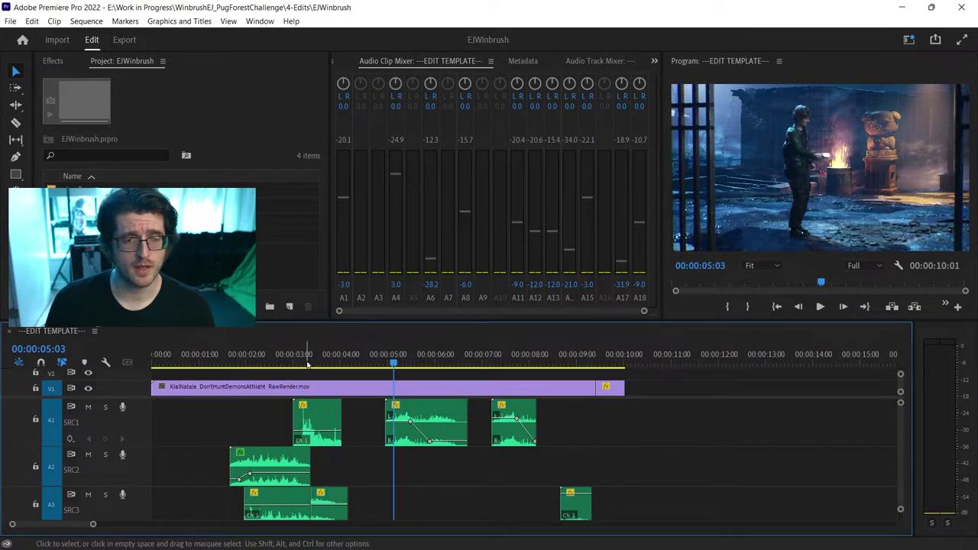
{"action": "left_click_drag", "start_coordinate": [308, 360], "coordinate": [277, 359]}
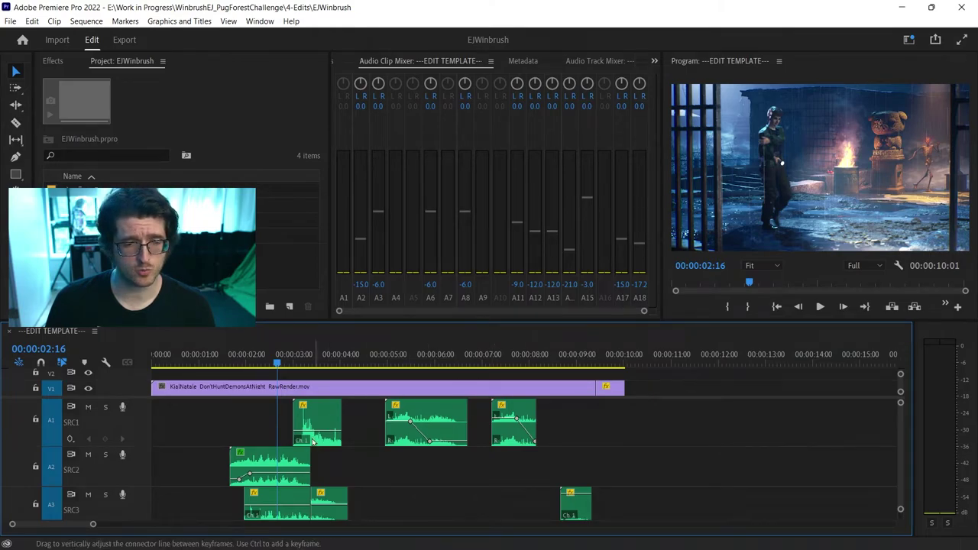
Step: Review the music track and the ambience tracks below it, and select the clips on A11, A12 and A13
{"action": "scroll", "coordinate": [293, 465], "scroll_direction": "down", "scroll_amount": 8}
{"action": "scroll", "coordinate": [294, 466], "scroll_direction": "down", "scroll_amount": 6}
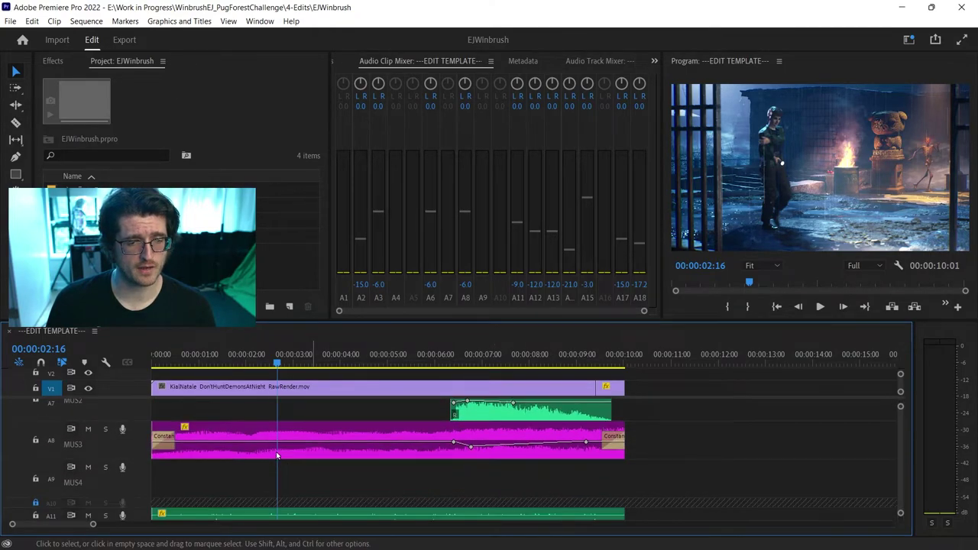
{"action": "scroll", "coordinate": [288, 473], "scroll_direction": "up", "scroll_amount": 2}
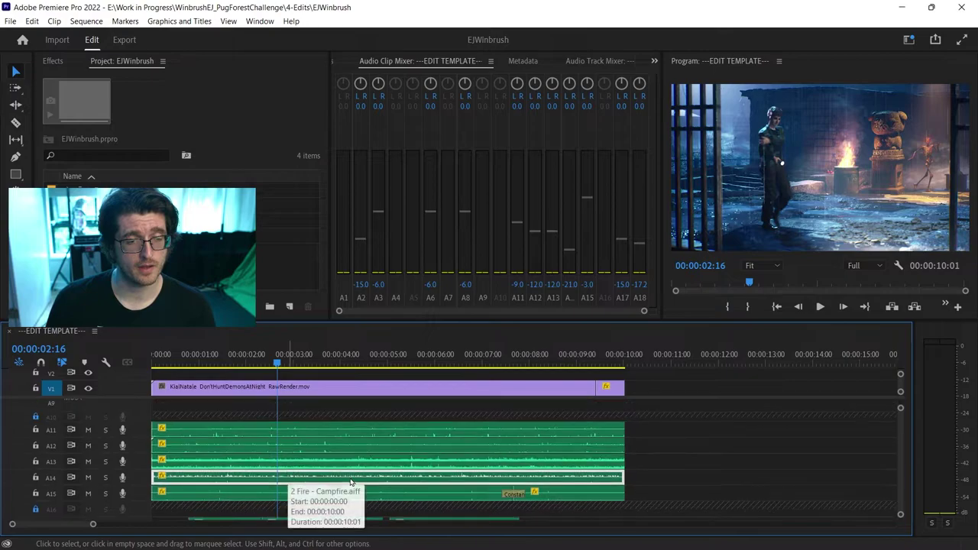
{"action": "left_click_drag", "start_coordinate": [692, 449], "coordinate": [573, 431]}
{"action": "left_click", "coordinate": [667, 459]}
{"action": "left_click_drag", "start_coordinate": [668, 459], "coordinate": [667, 459]}
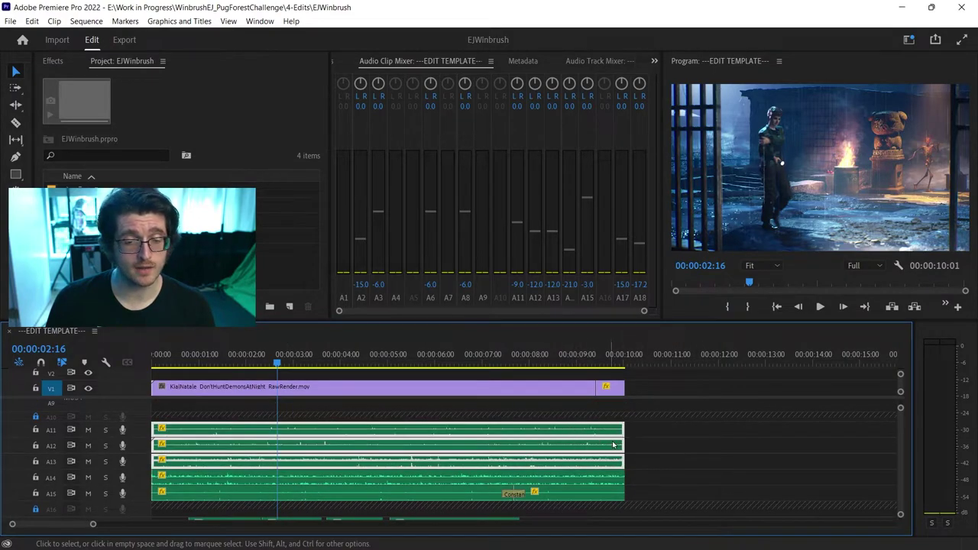
Step: Select the campfire clip on A14 and the last clip on A15 to point them out, and clear the selection
{"action": "scroll", "coordinate": [667, 459], "scroll_direction": "down", "scroll_amount": 1}
{"action": "left_click_drag", "start_coordinate": [512, 462], "coordinate": [671, 475]}
{"action": "scroll", "coordinate": [677, 473], "scroll_direction": "down", "scroll_amount": 3}
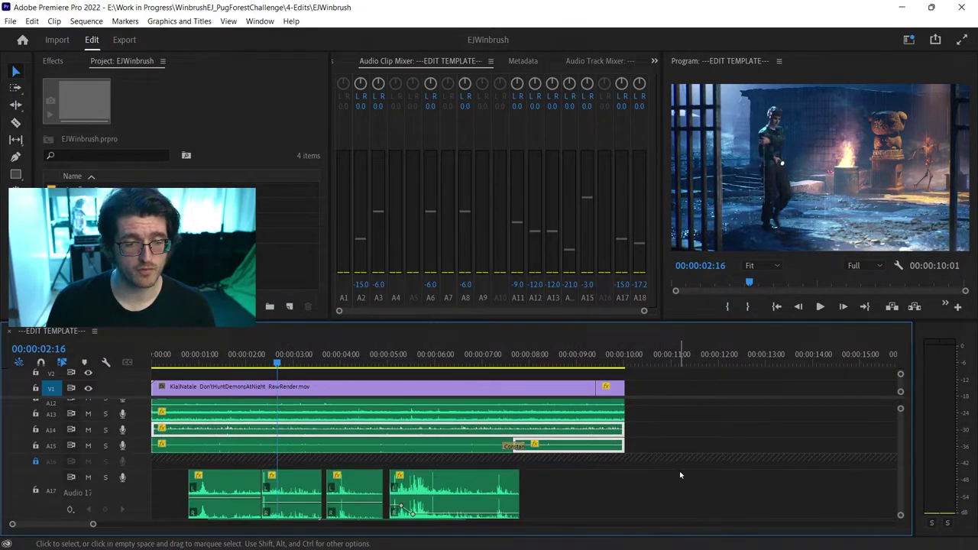
{"action": "left_click", "coordinate": [653, 467]}
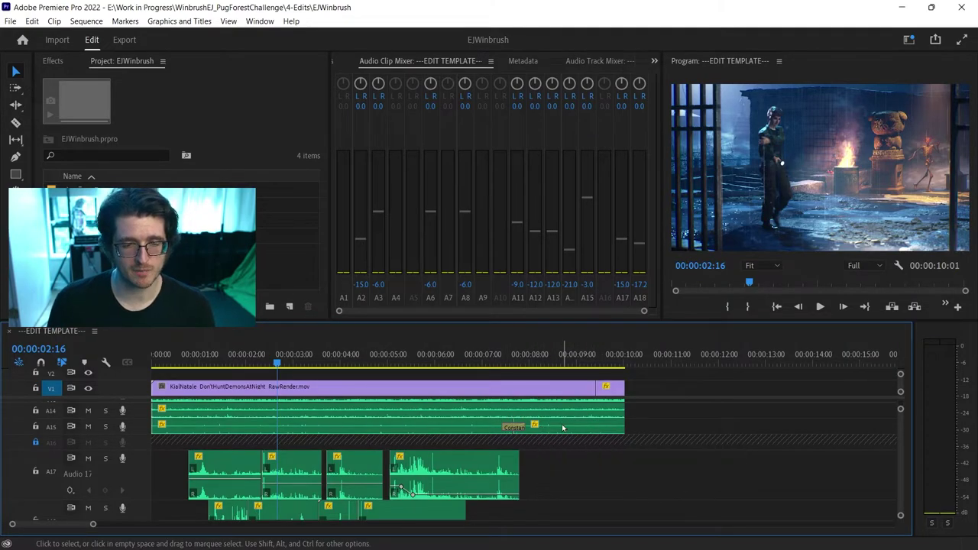
Step: Examine the sound clips on Audio 17 and Audio 18, return the playhead to 00:00:00:00, and bring the MUS3 music track back into view
{"action": "scroll", "coordinate": [548, 462], "scroll_direction": "down", "scroll_amount": 3}
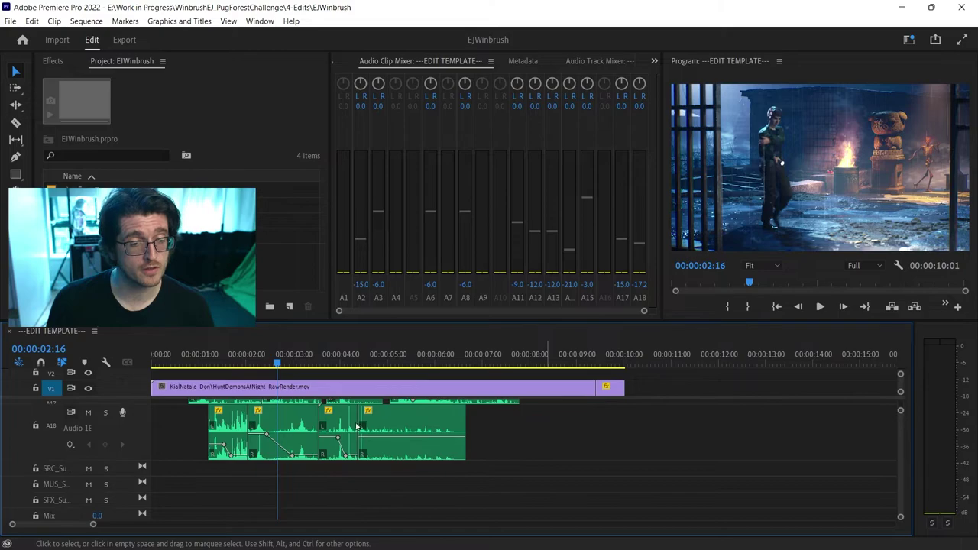
{"action": "left_click_drag", "start_coordinate": [259, 362], "coordinate": [114, 381]}
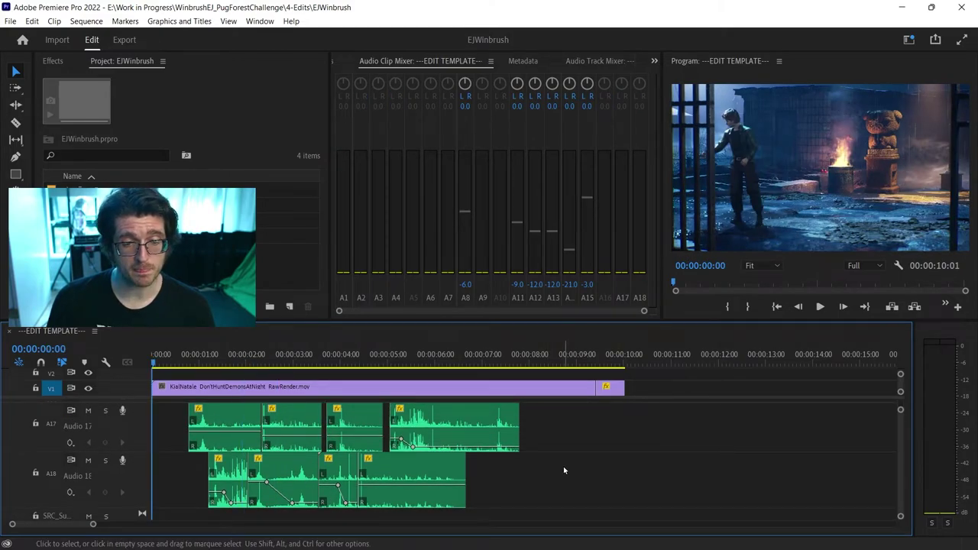
{"action": "scroll", "coordinate": [573, 464], "scroll_direction": "up", "scroll_amount": 3}
{"action": "scroll", "coordinate": [577, 466], "scroll_direction": "up", "scroll_amount": 3}
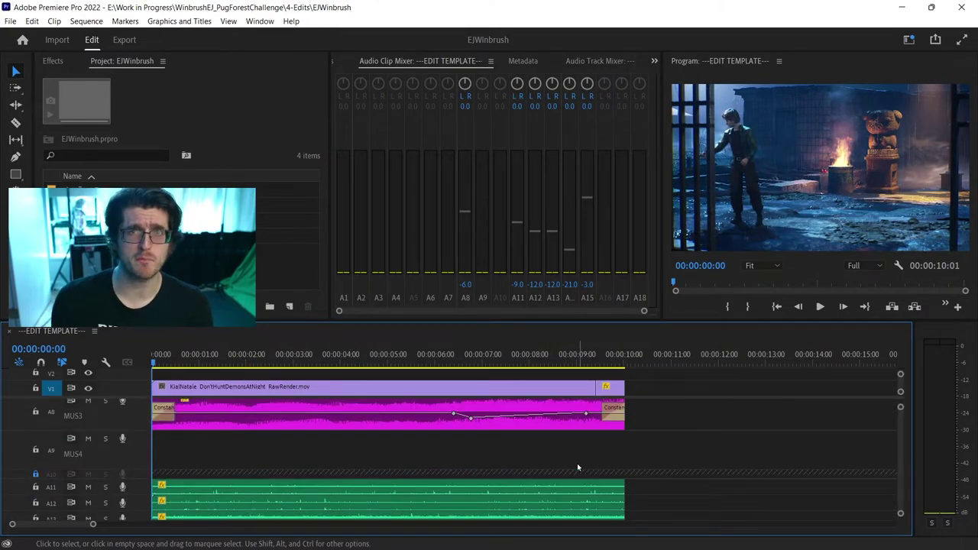